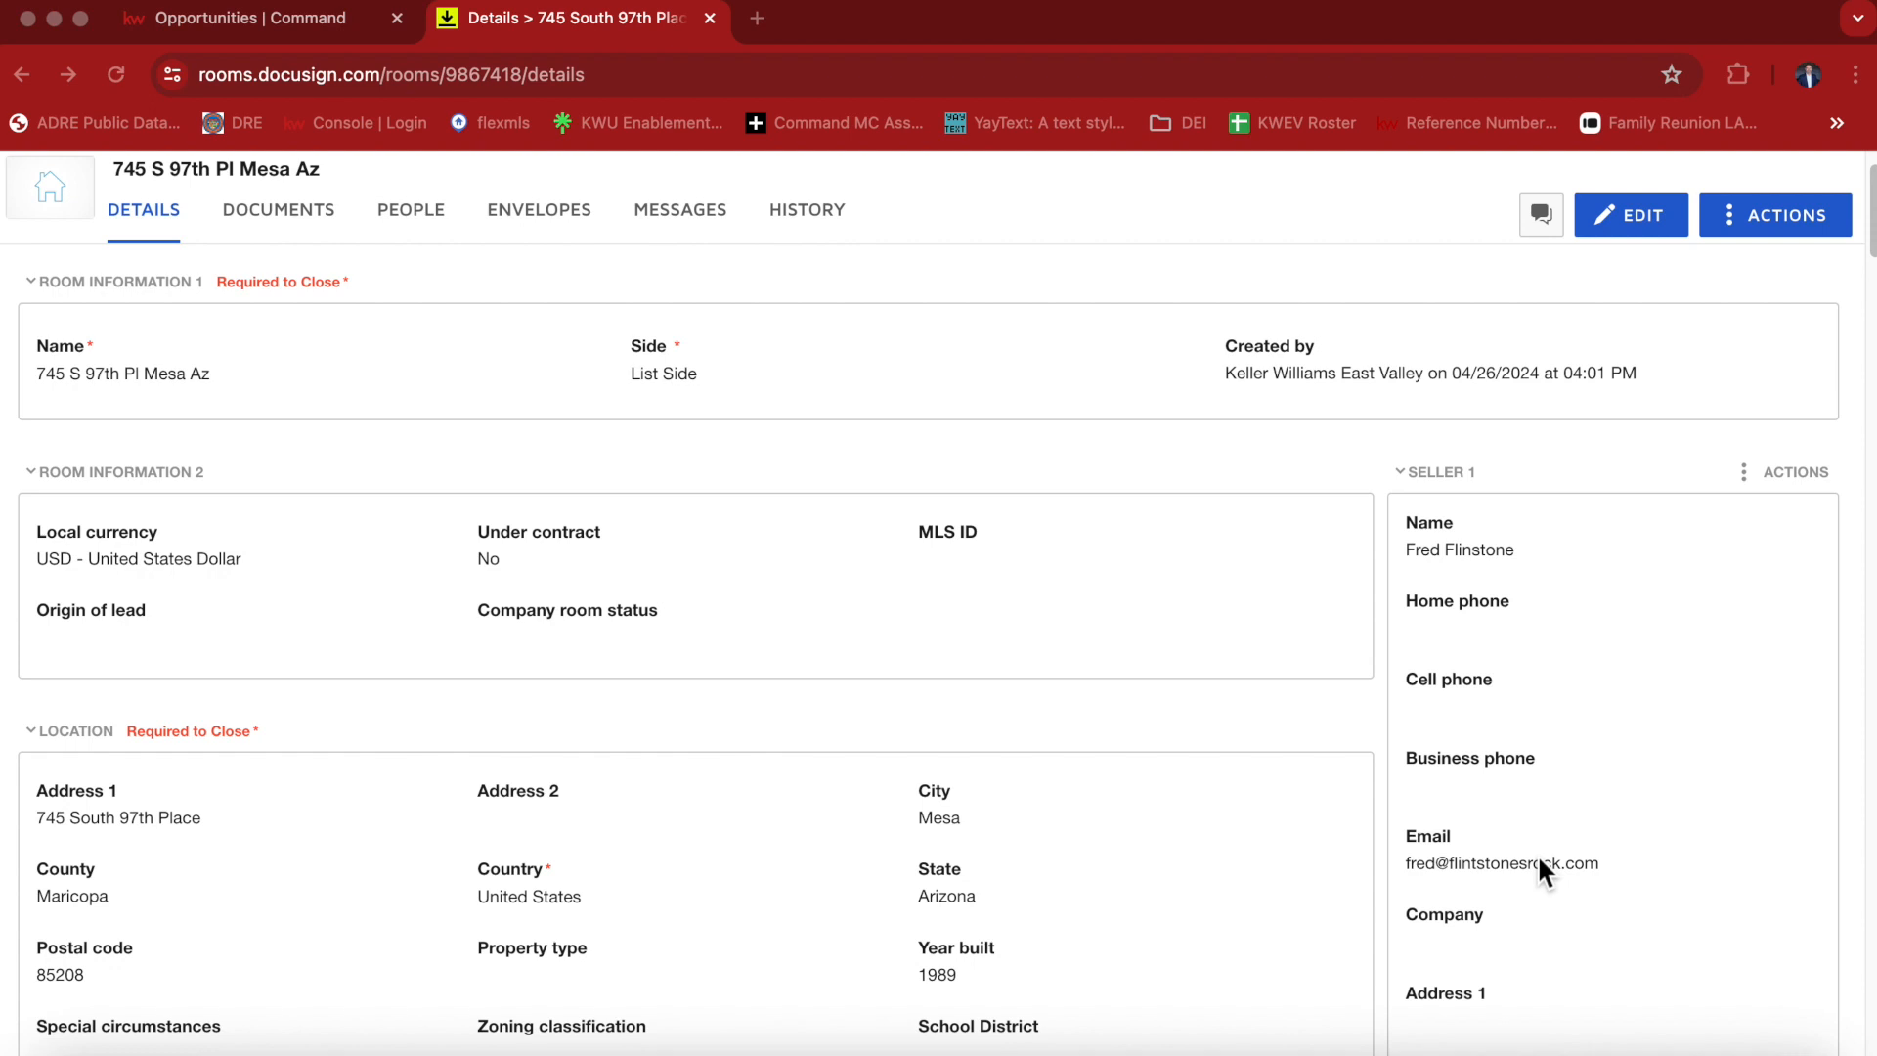
Open the room's Documents section and browse the documents in the Room Docs folder.
{"action": "left_click", "coordinate": [293, 227]}
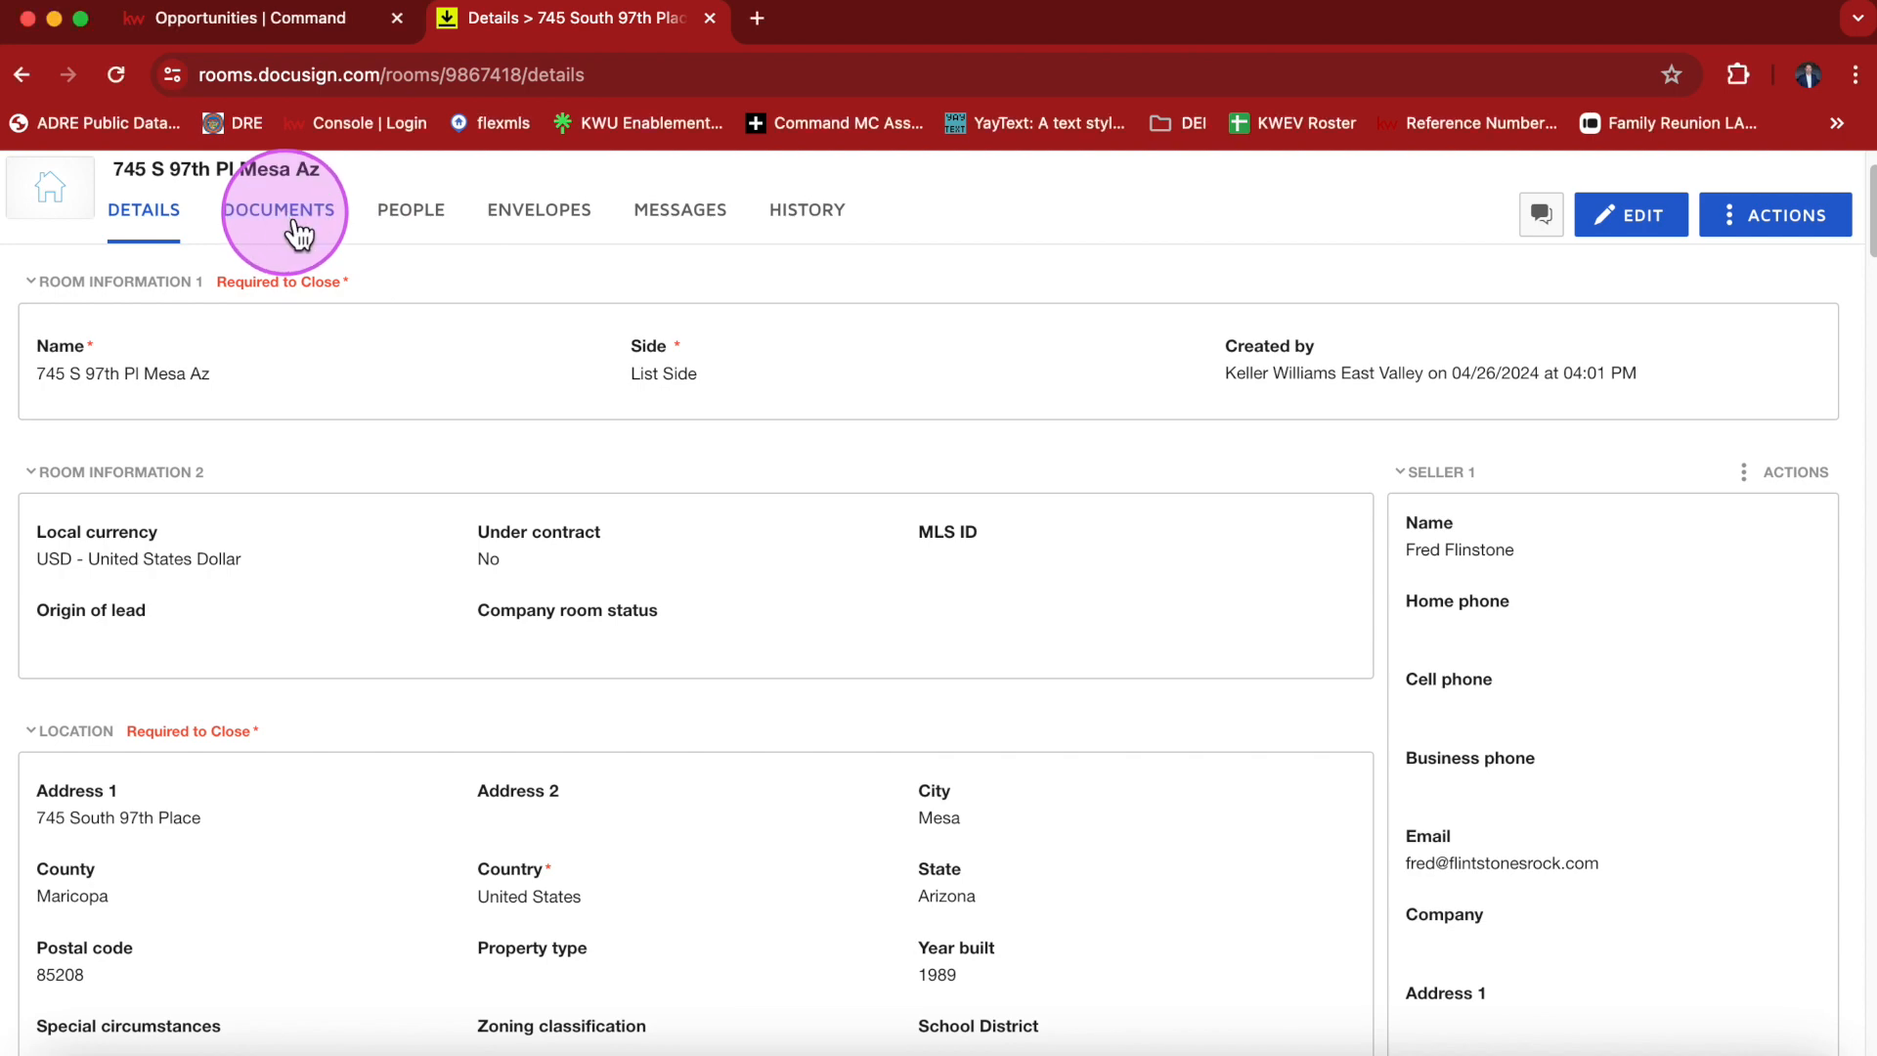
{"action": "left_click", "coordinate": [293, 224]}
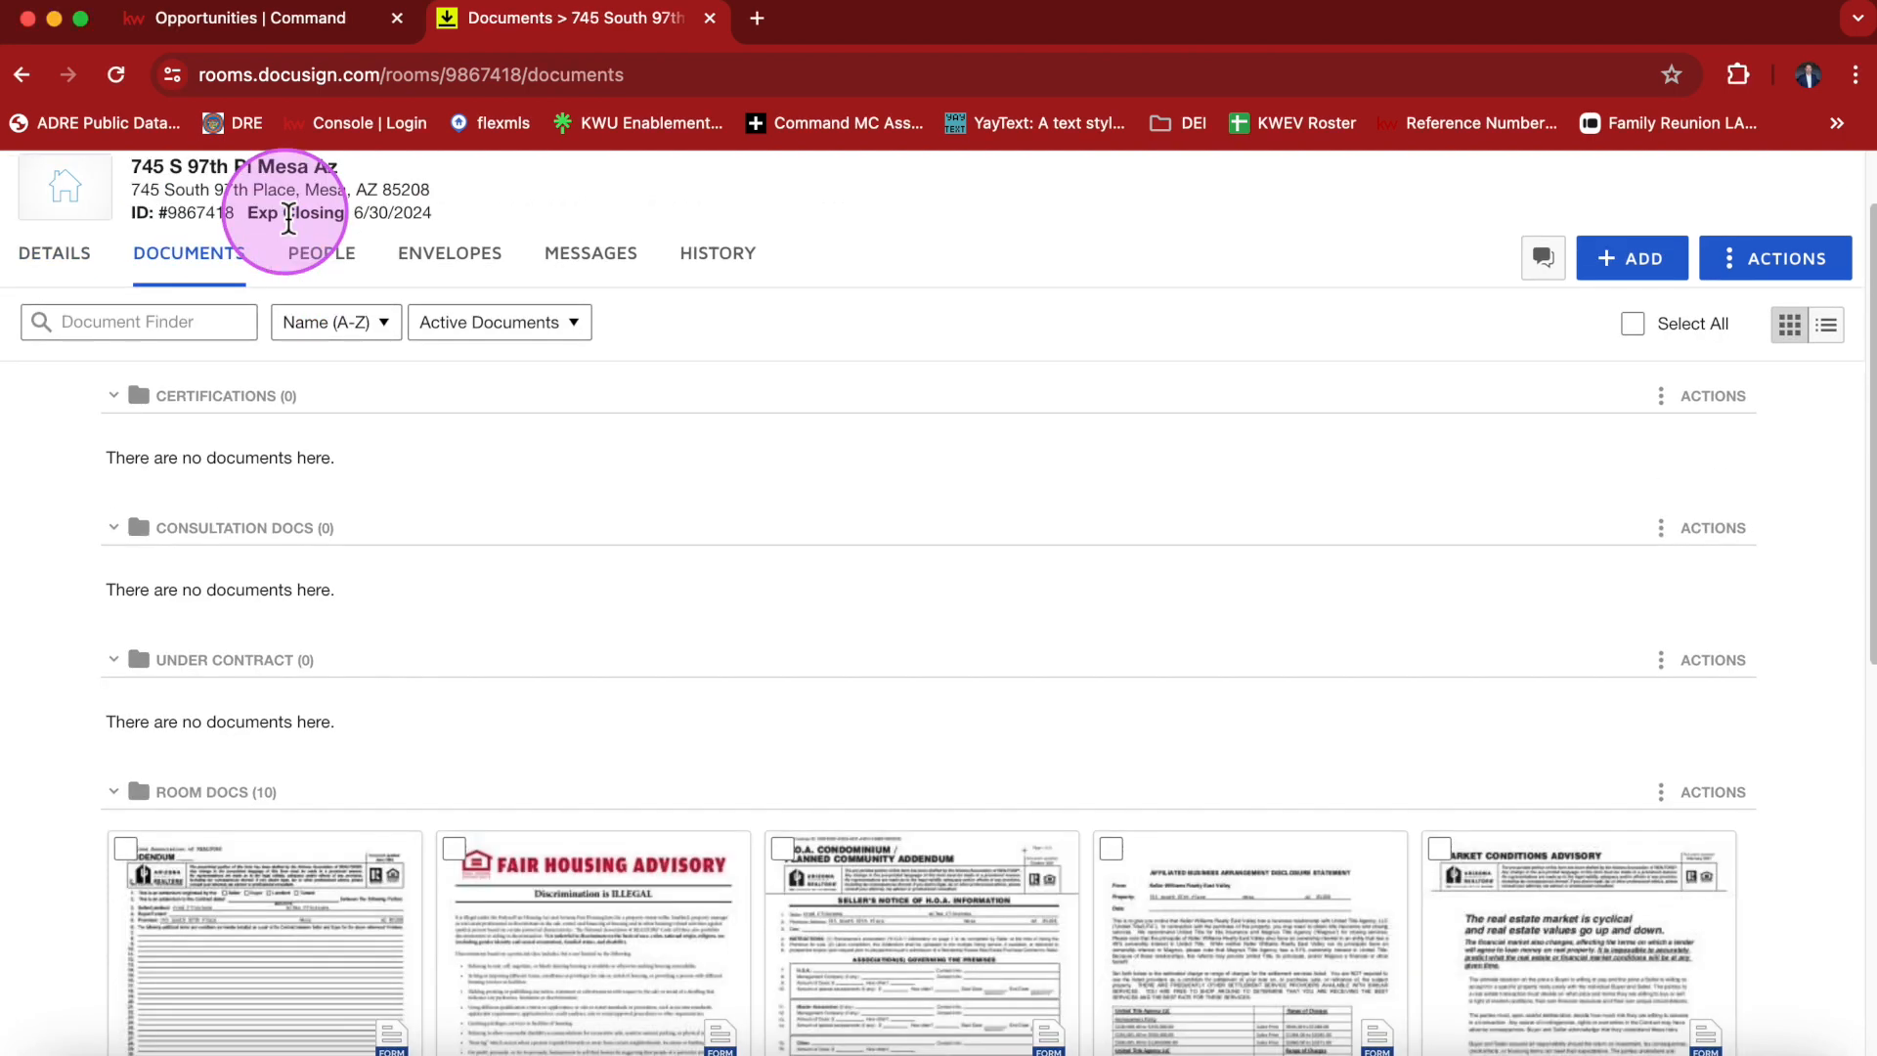
{"action": "scroll", "coordinate": [684, 790], "scroll_direction": "down", "scroll_amount": 10}
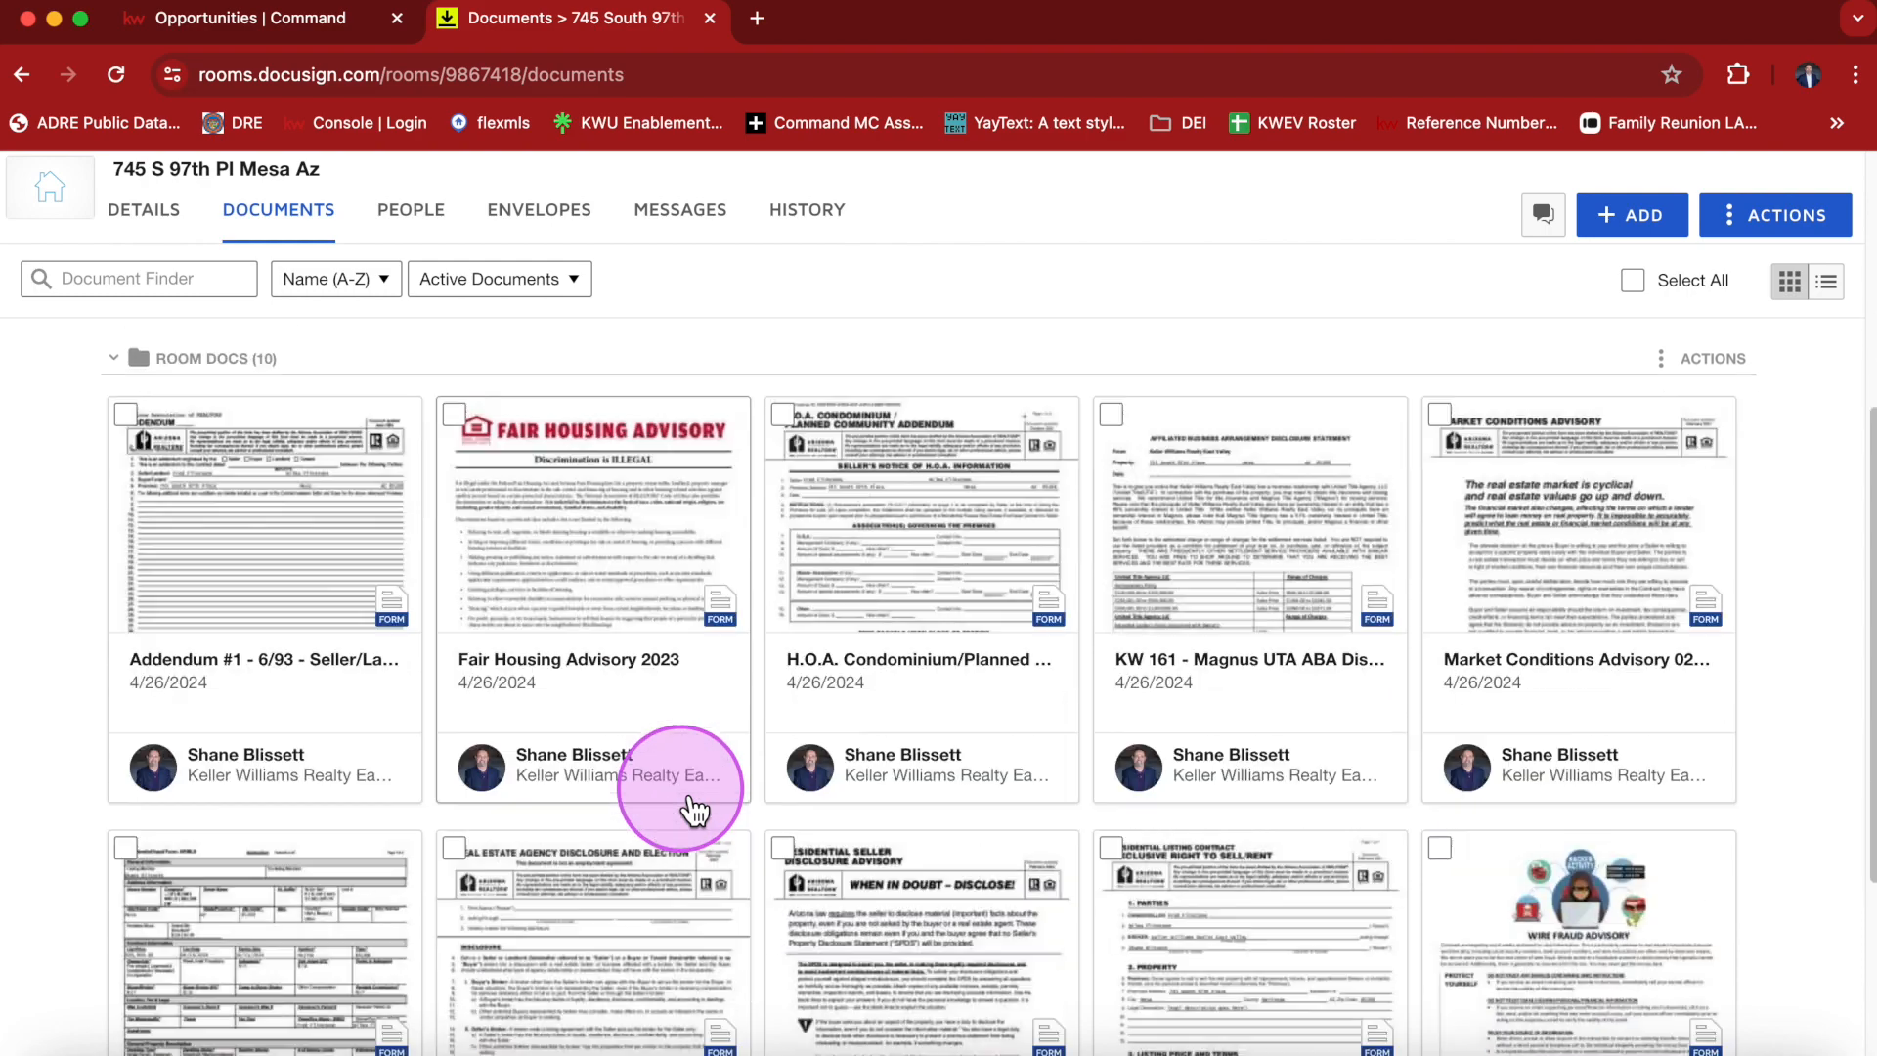
{"action": "scroll", "coordinate": [710, 805], "scroll_direction": "up", "scroll_amount": 2}
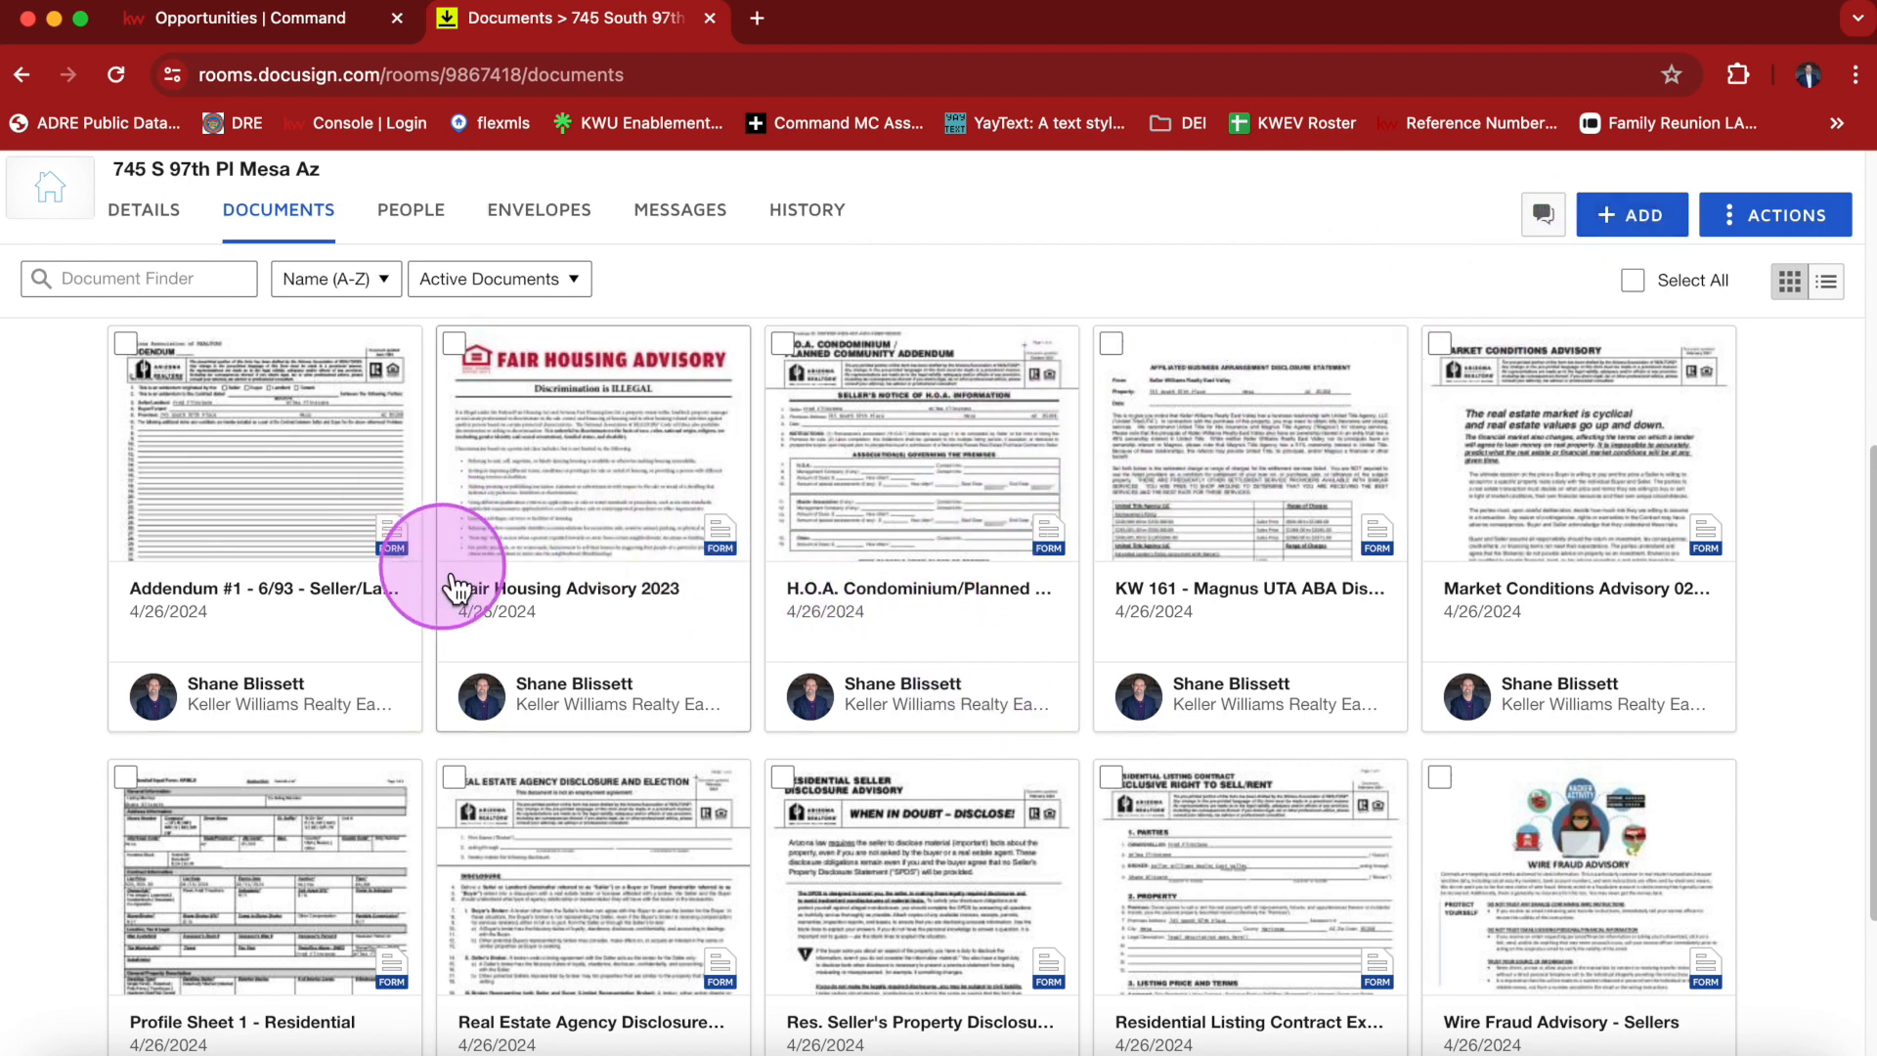
{"action": "left_click", "coordinate": [290, 613]}
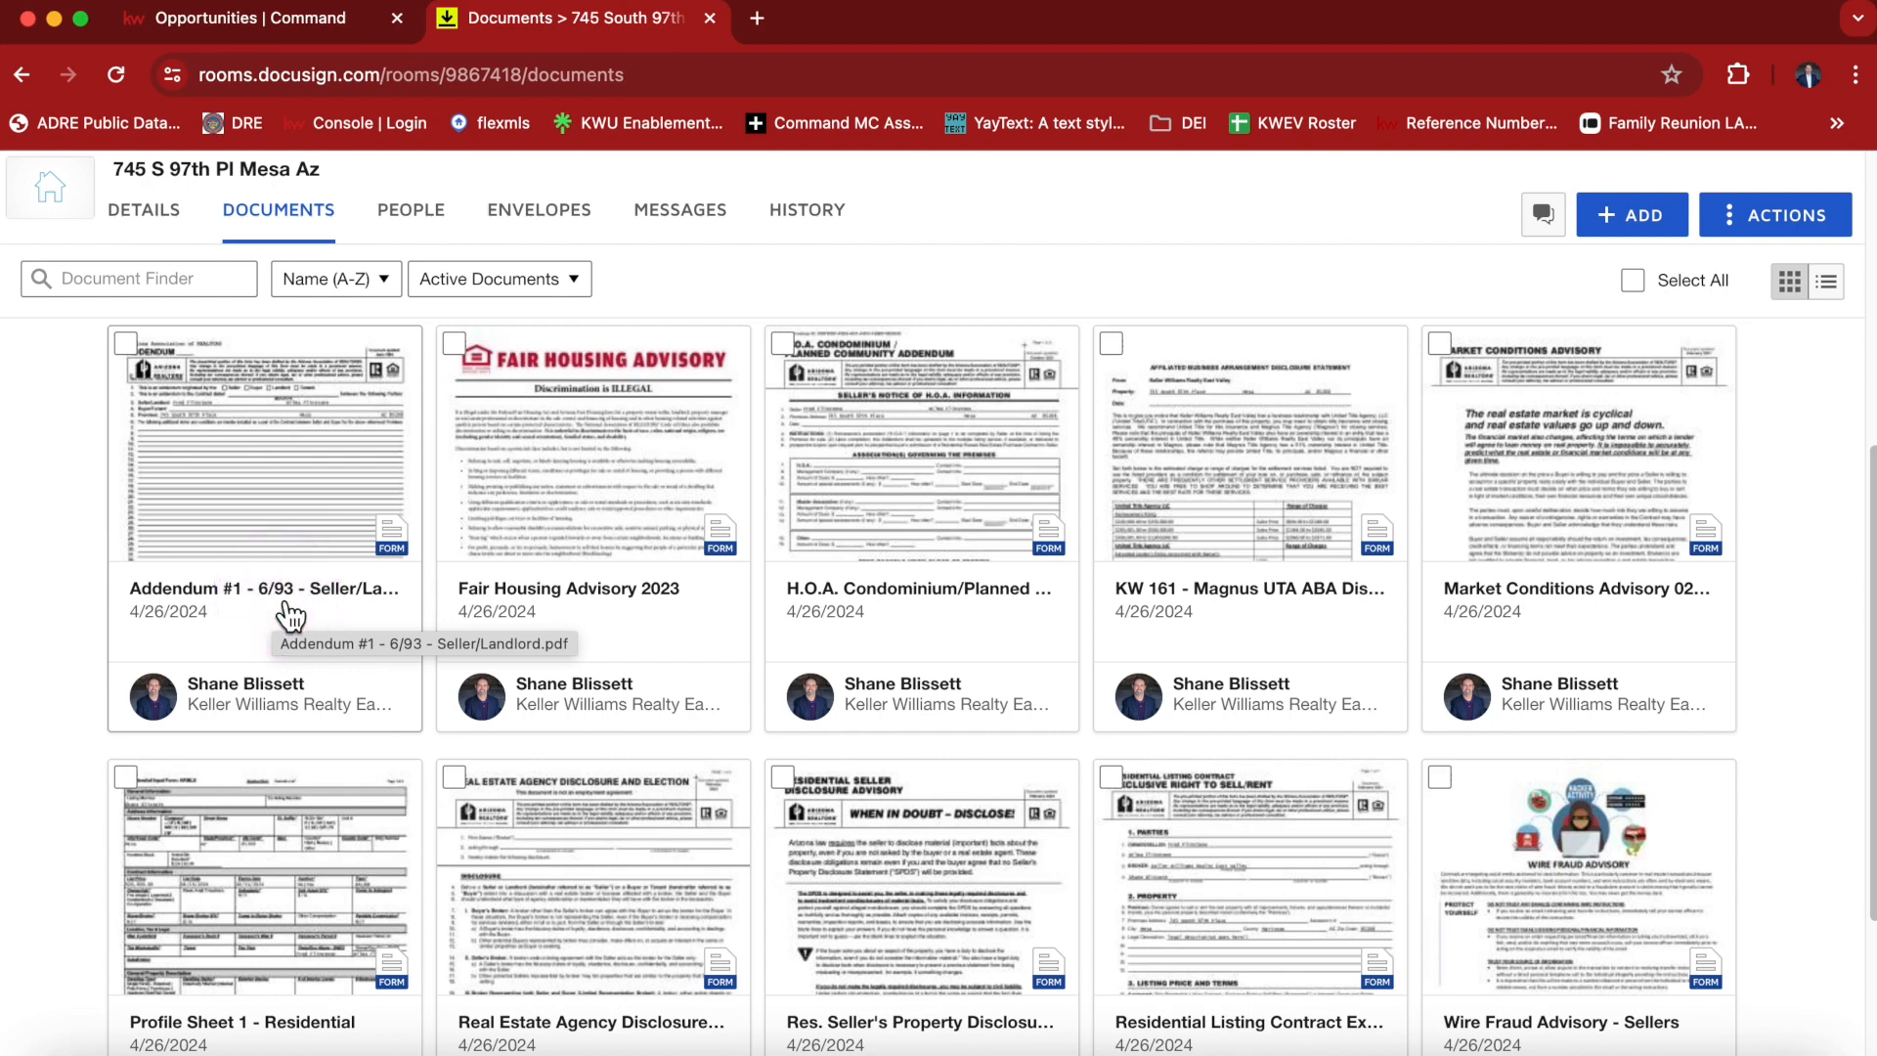
{"action": "scroll", "coordinate": [292, 617], "scroll_direction": "down", "scroll_amount": 3}
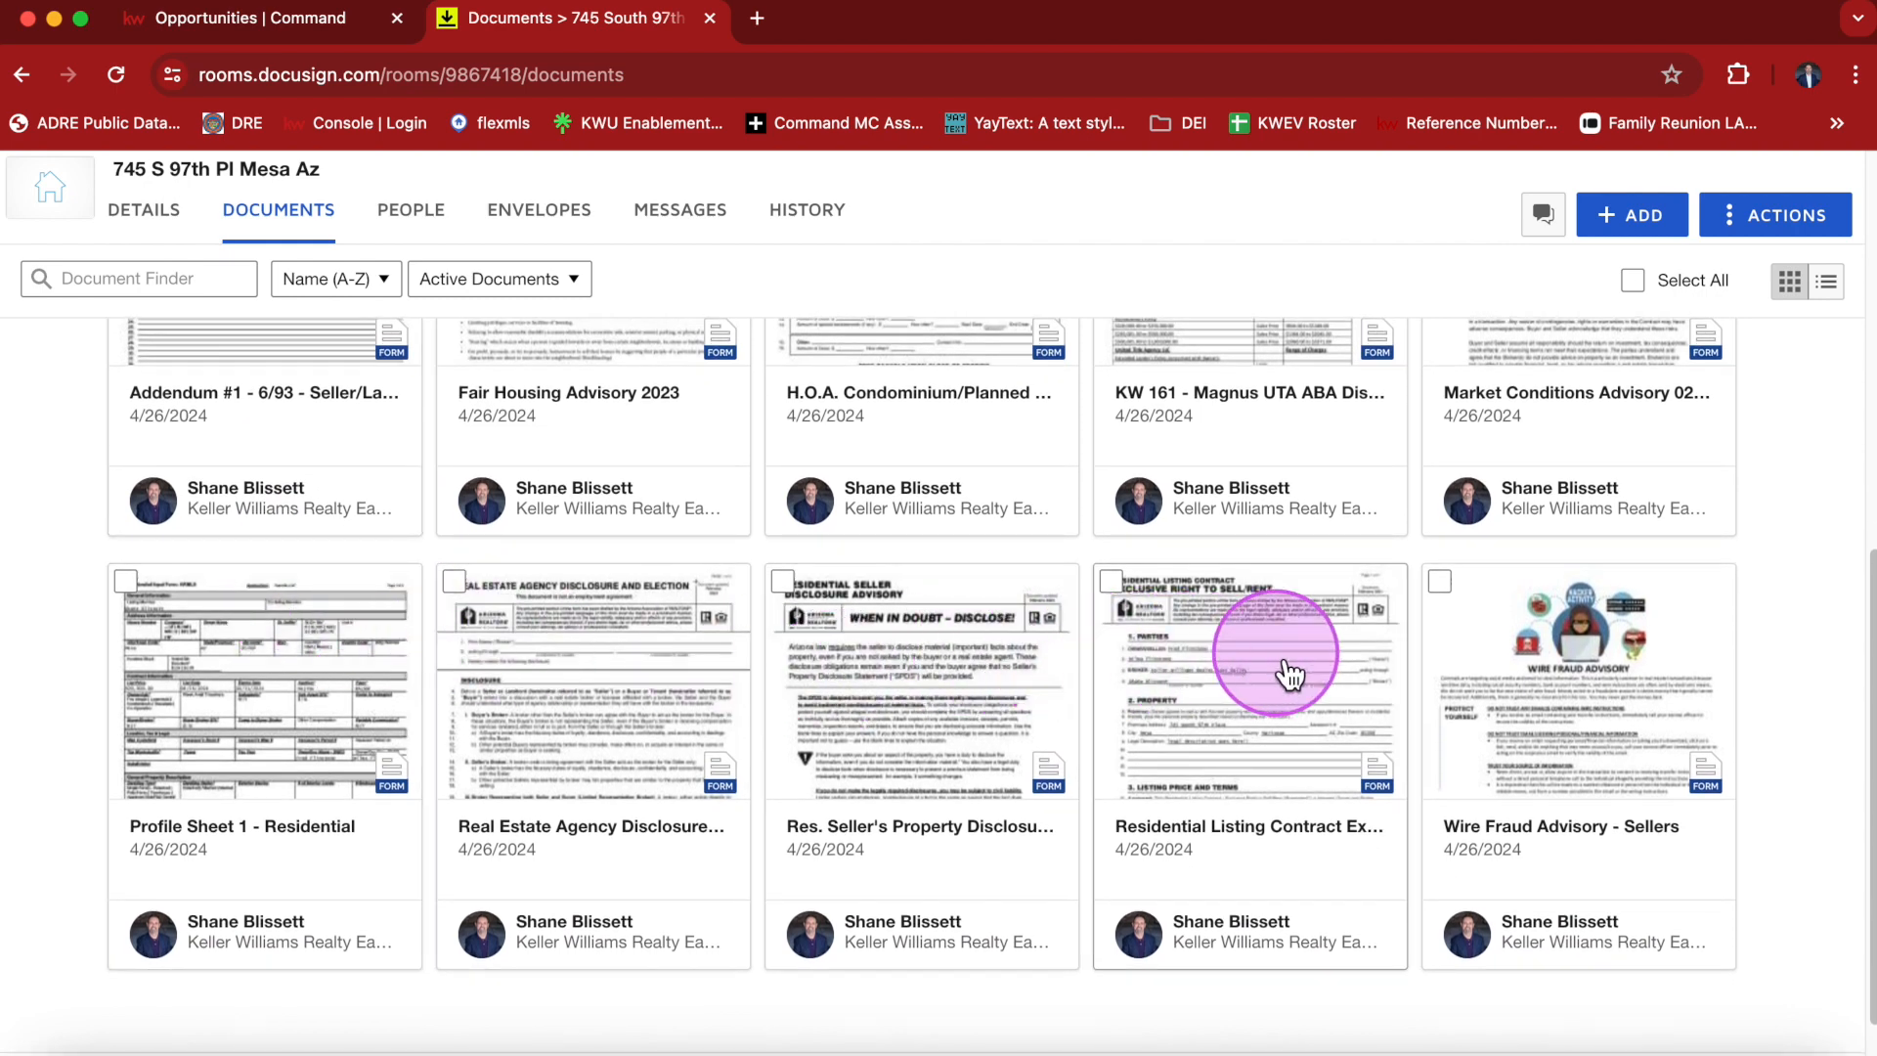
Open the Residential Listing Contract, review its pre-filled fields page by page, and save and close it.
{"action": "left_click", "coordinate": [1249, 650]}
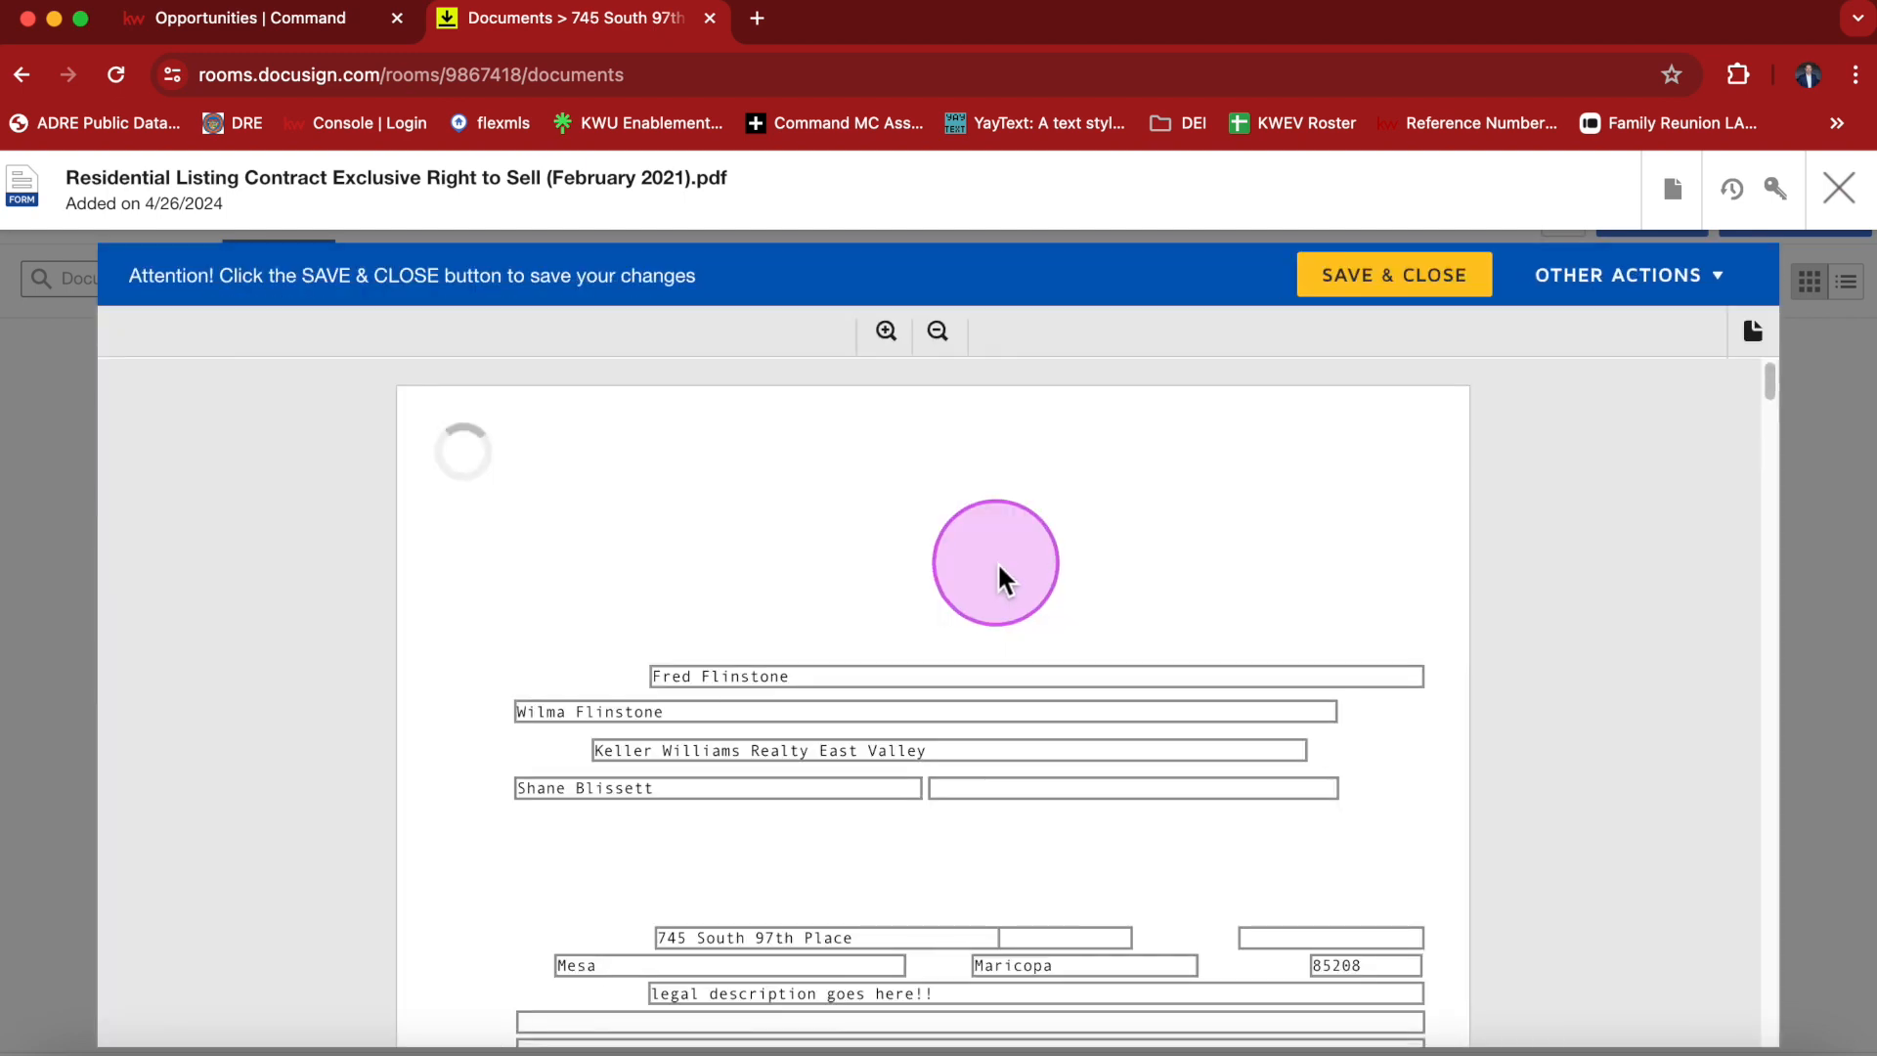
{"action": "scroll", "coordinate": [1529, 578], "scroll_direction": "down", "scroll_amount": 3}
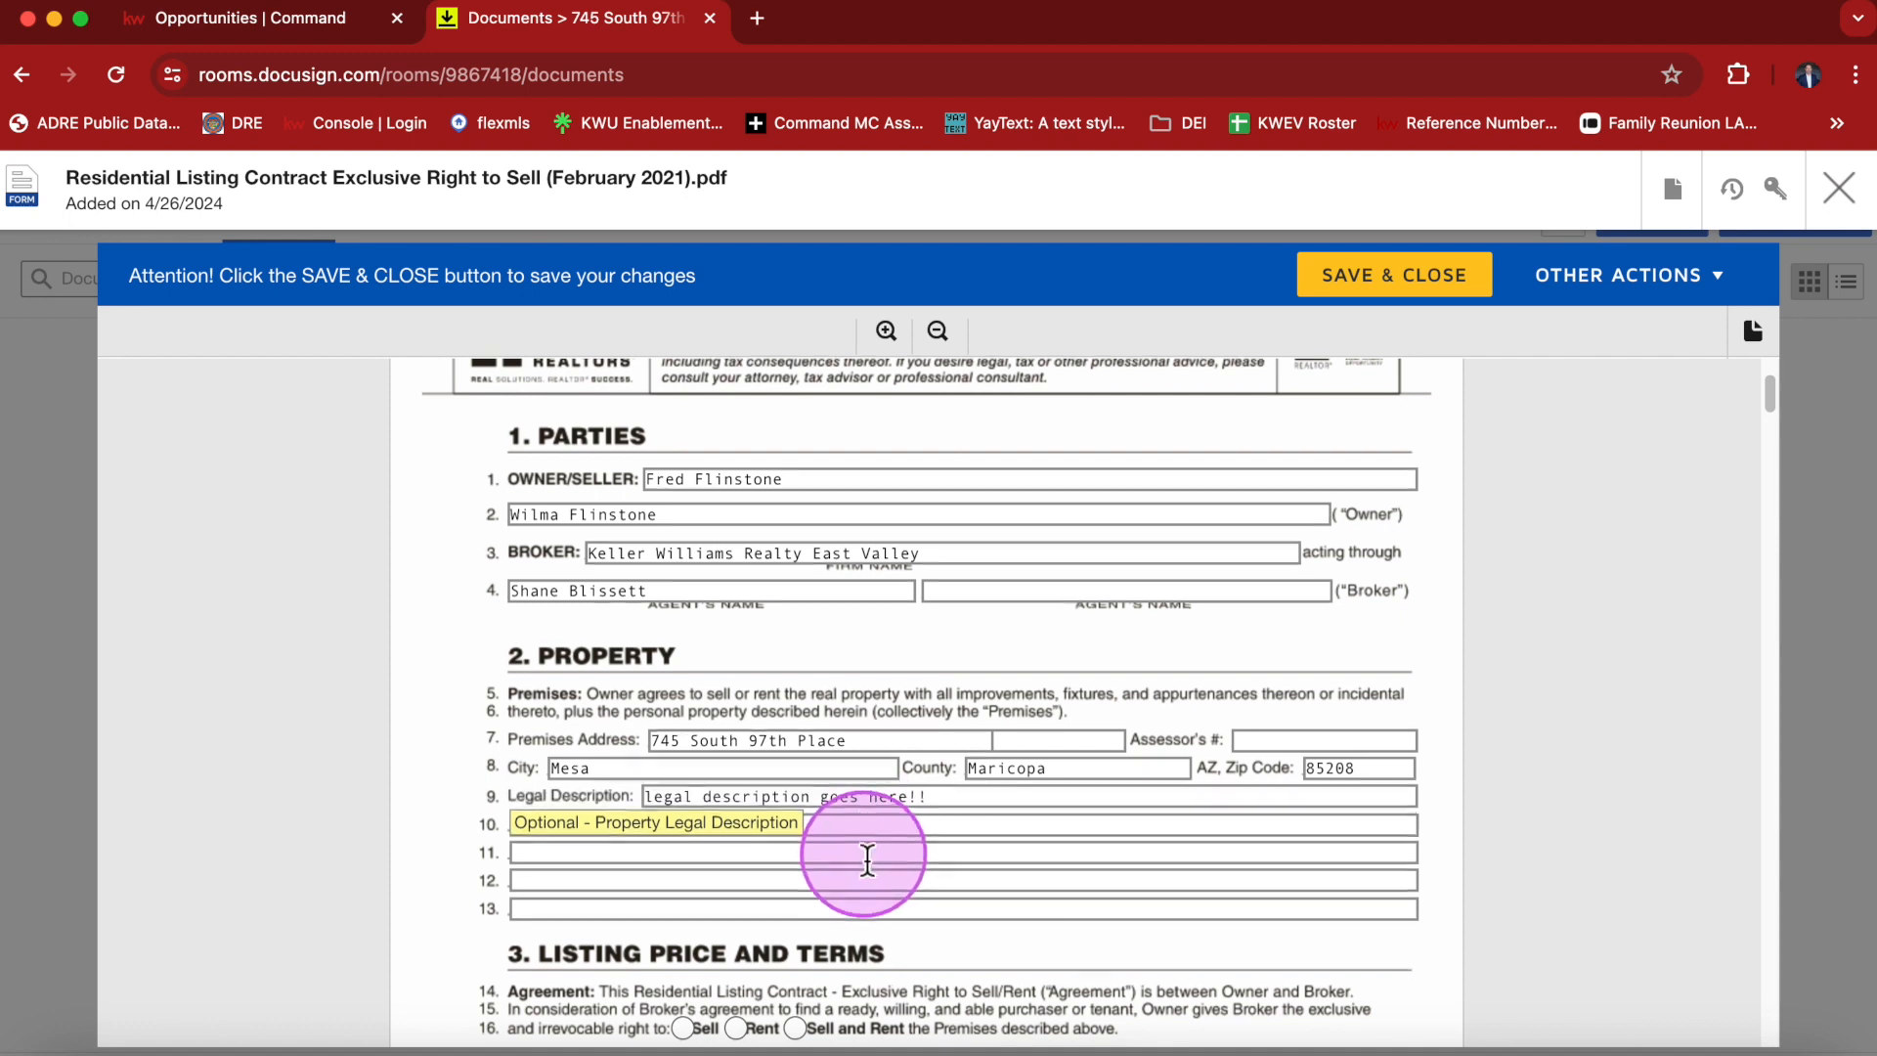
{"action": "scroll", "coordinate": [782, 856], "scroll_direction": "down", "scroll_amount": 1}
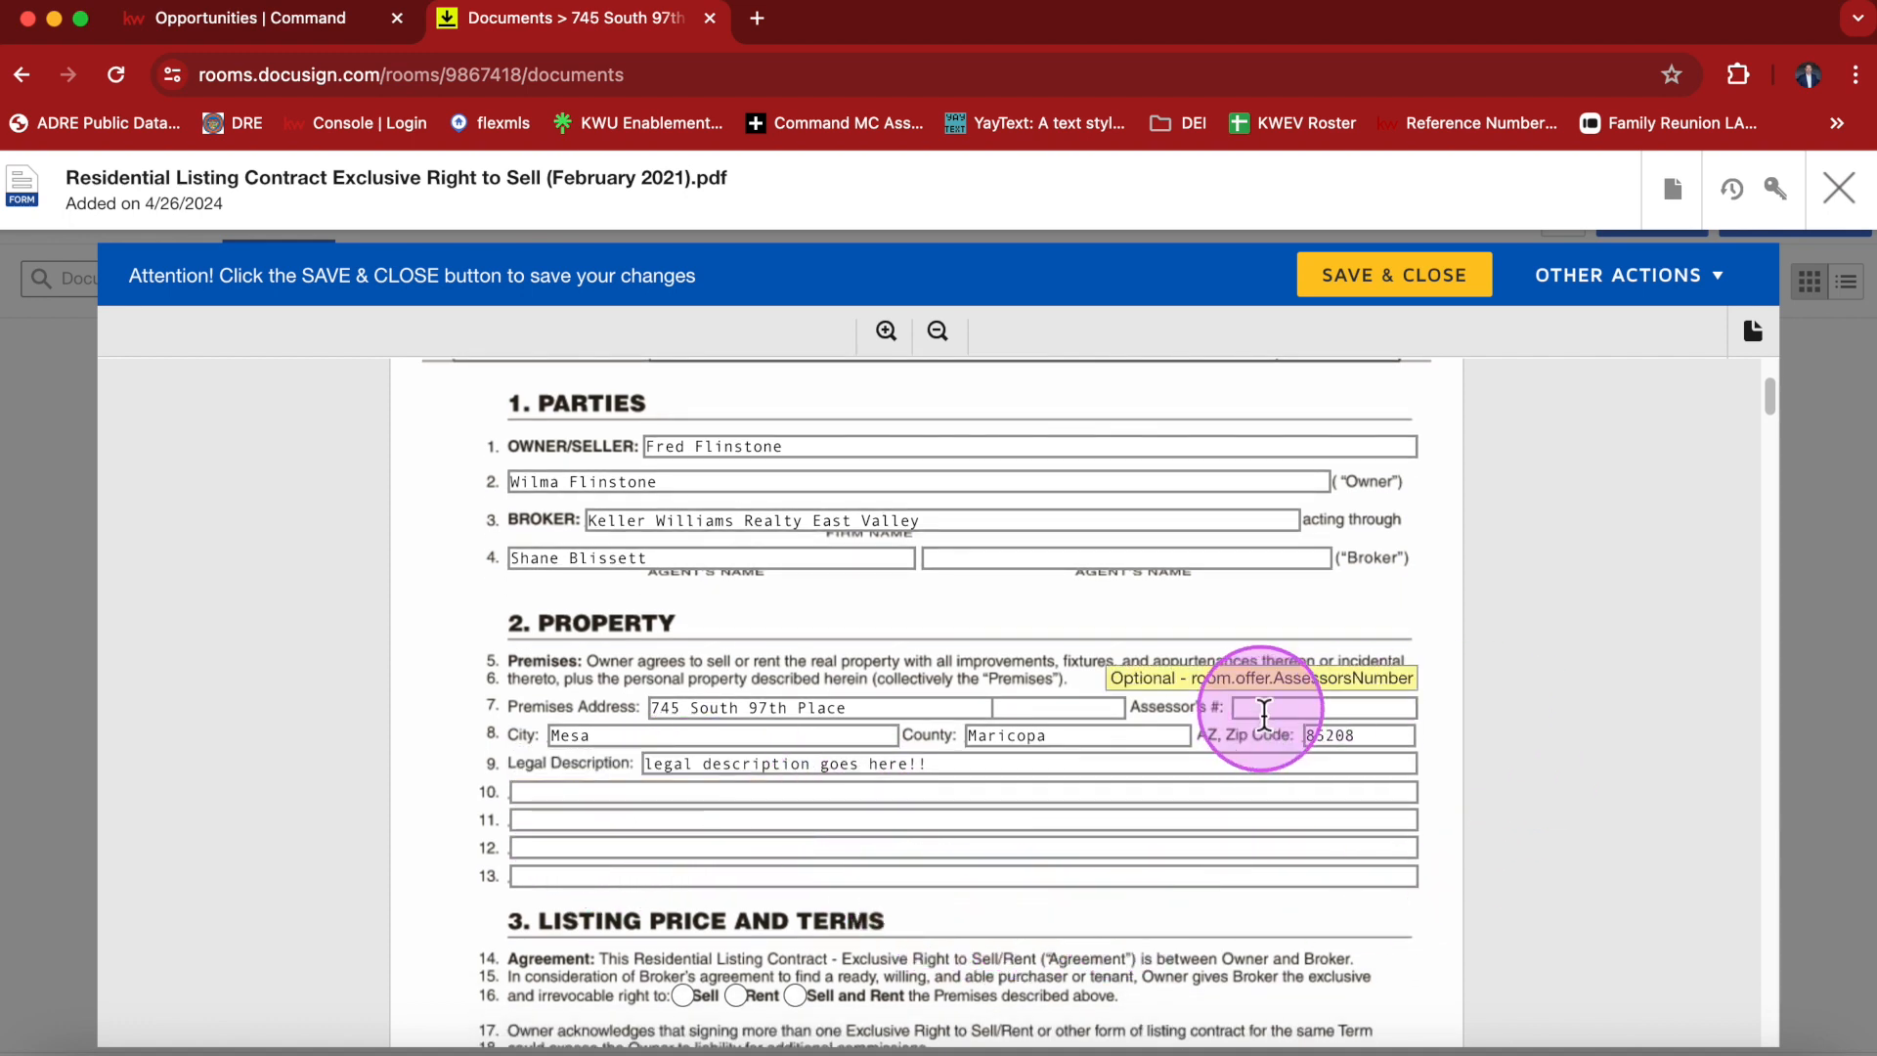
{"action": "scroll", "coordinate": [1165, 809], "scroll_direction": "down", "scroll_amount": 5}
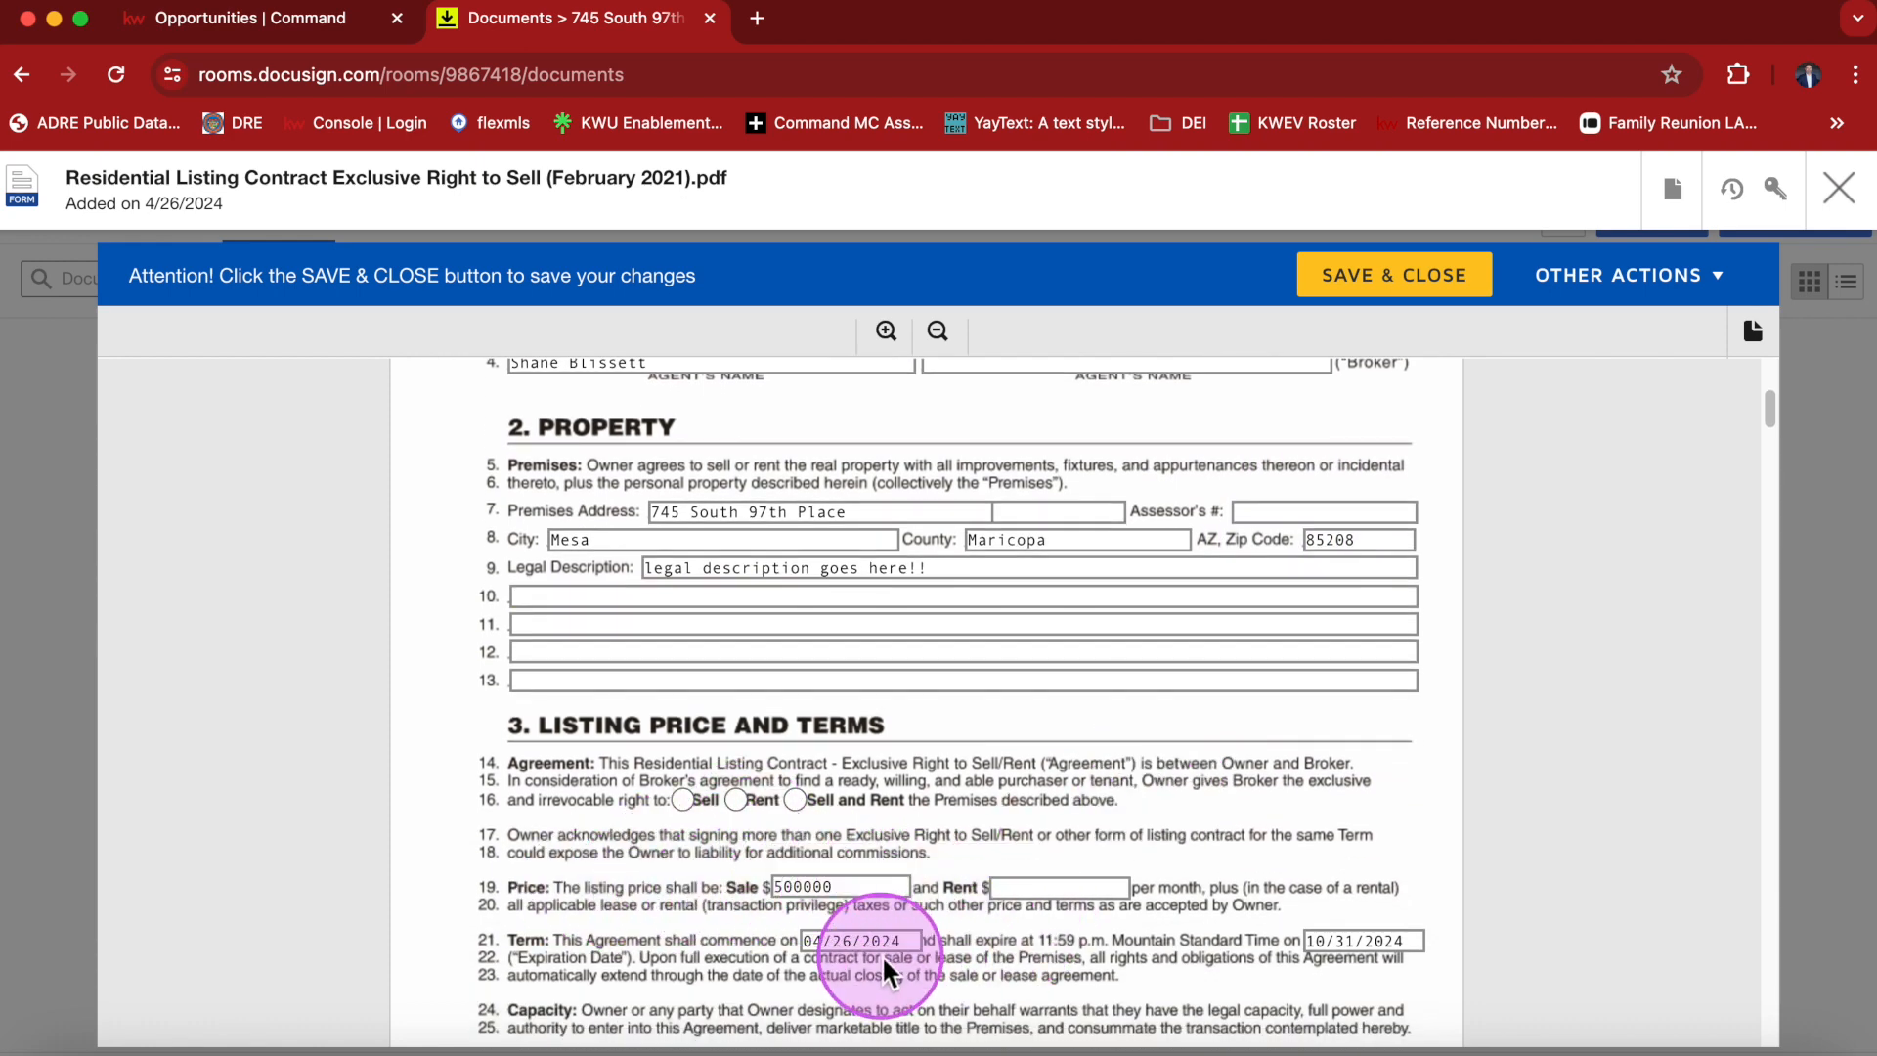
{"action": "scroll", "coordinate": [1076, 948], "scroll_direction": "down", "scroll_amount": 5}
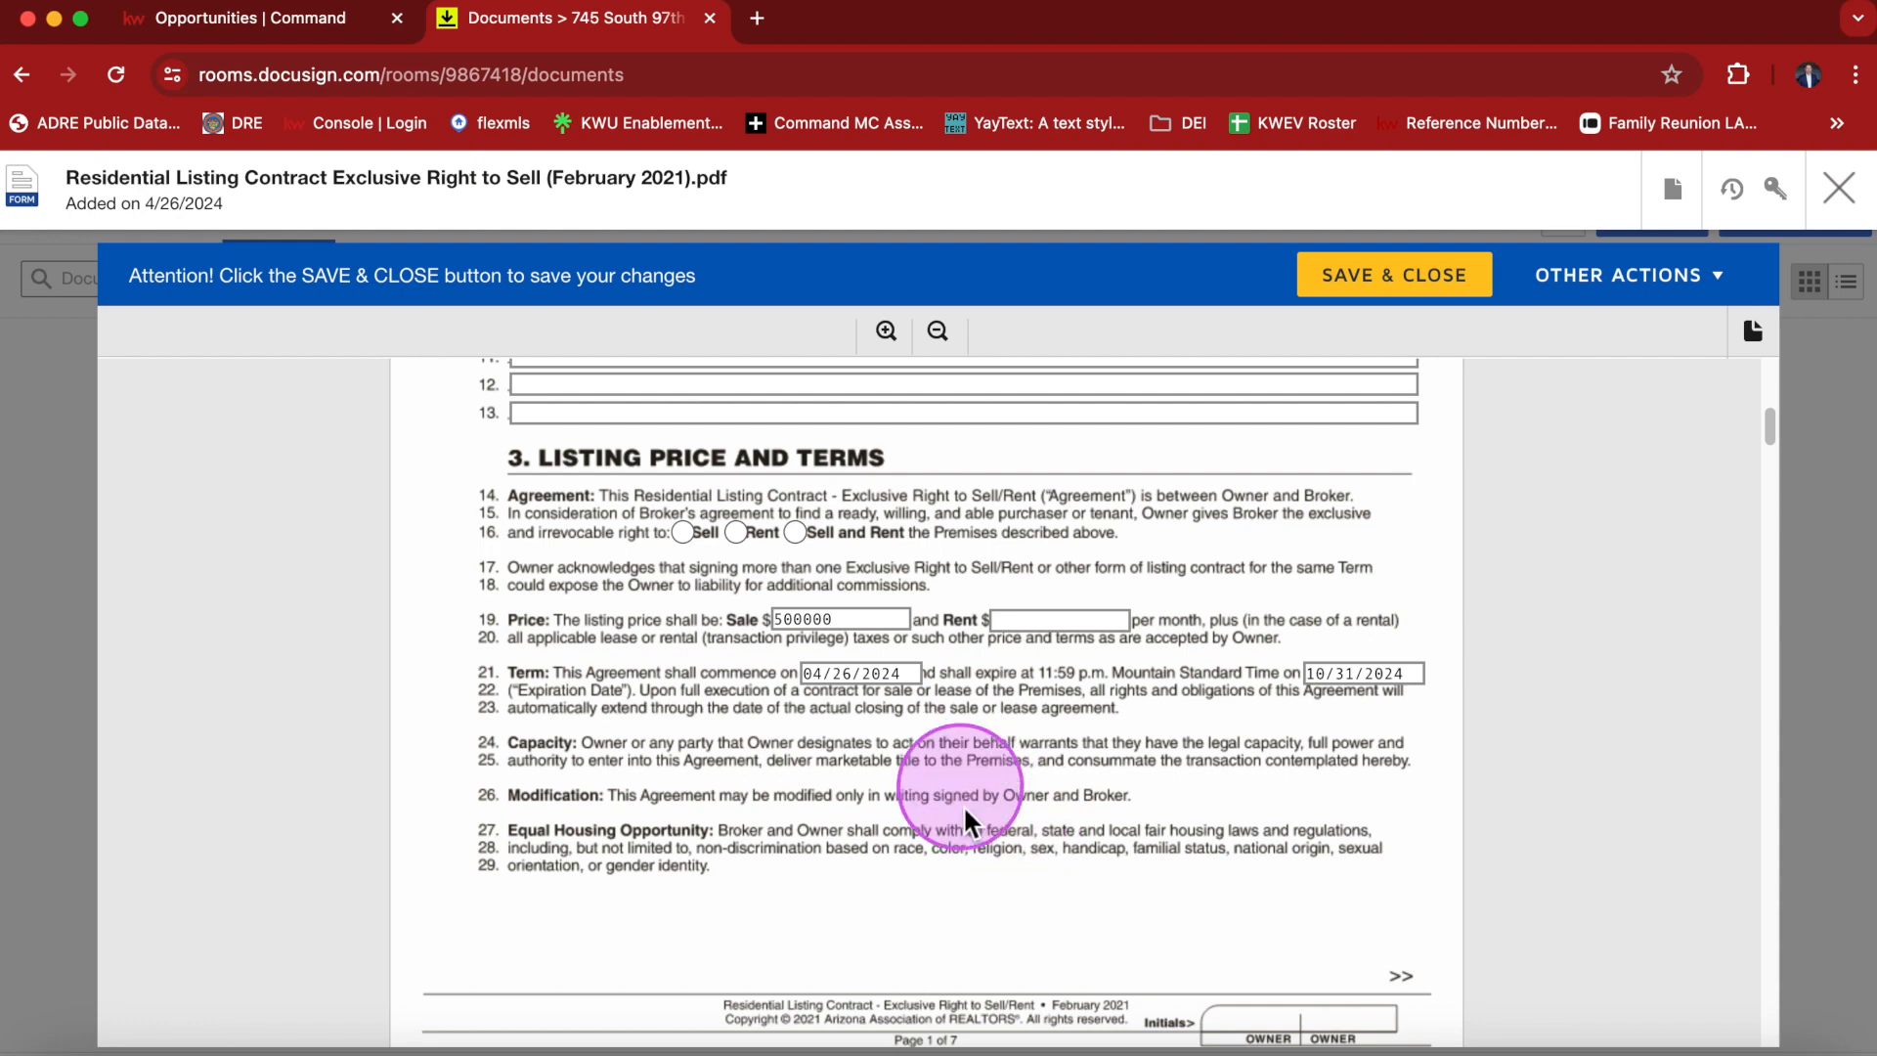
{"action": "scroll", "coordinate": [964, 811], "scroll_direction": "down", "scroll_amount": 13}
{"action": "scroll", "coordinate": [964, 812], "scroll_direction": "down", "scroll_amount": 3}
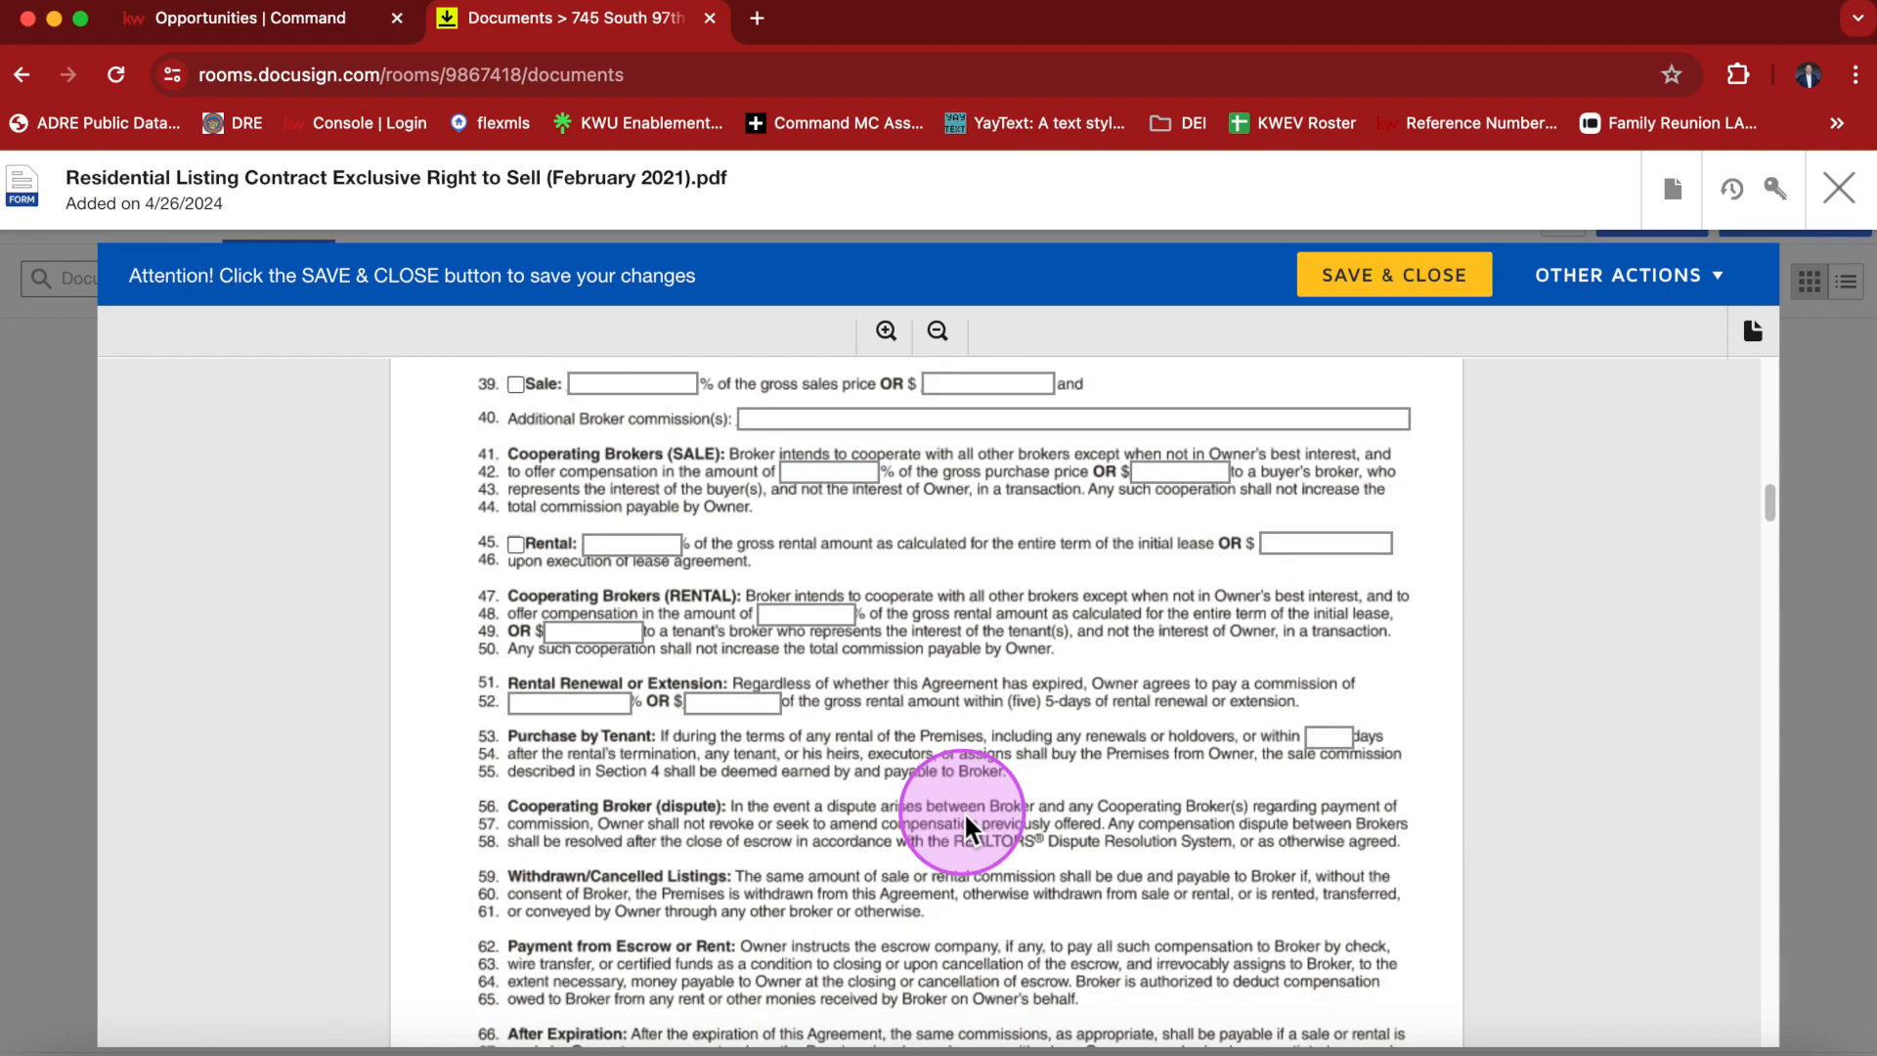
{"action": "left_click", "coordinate": [1349, 277]}
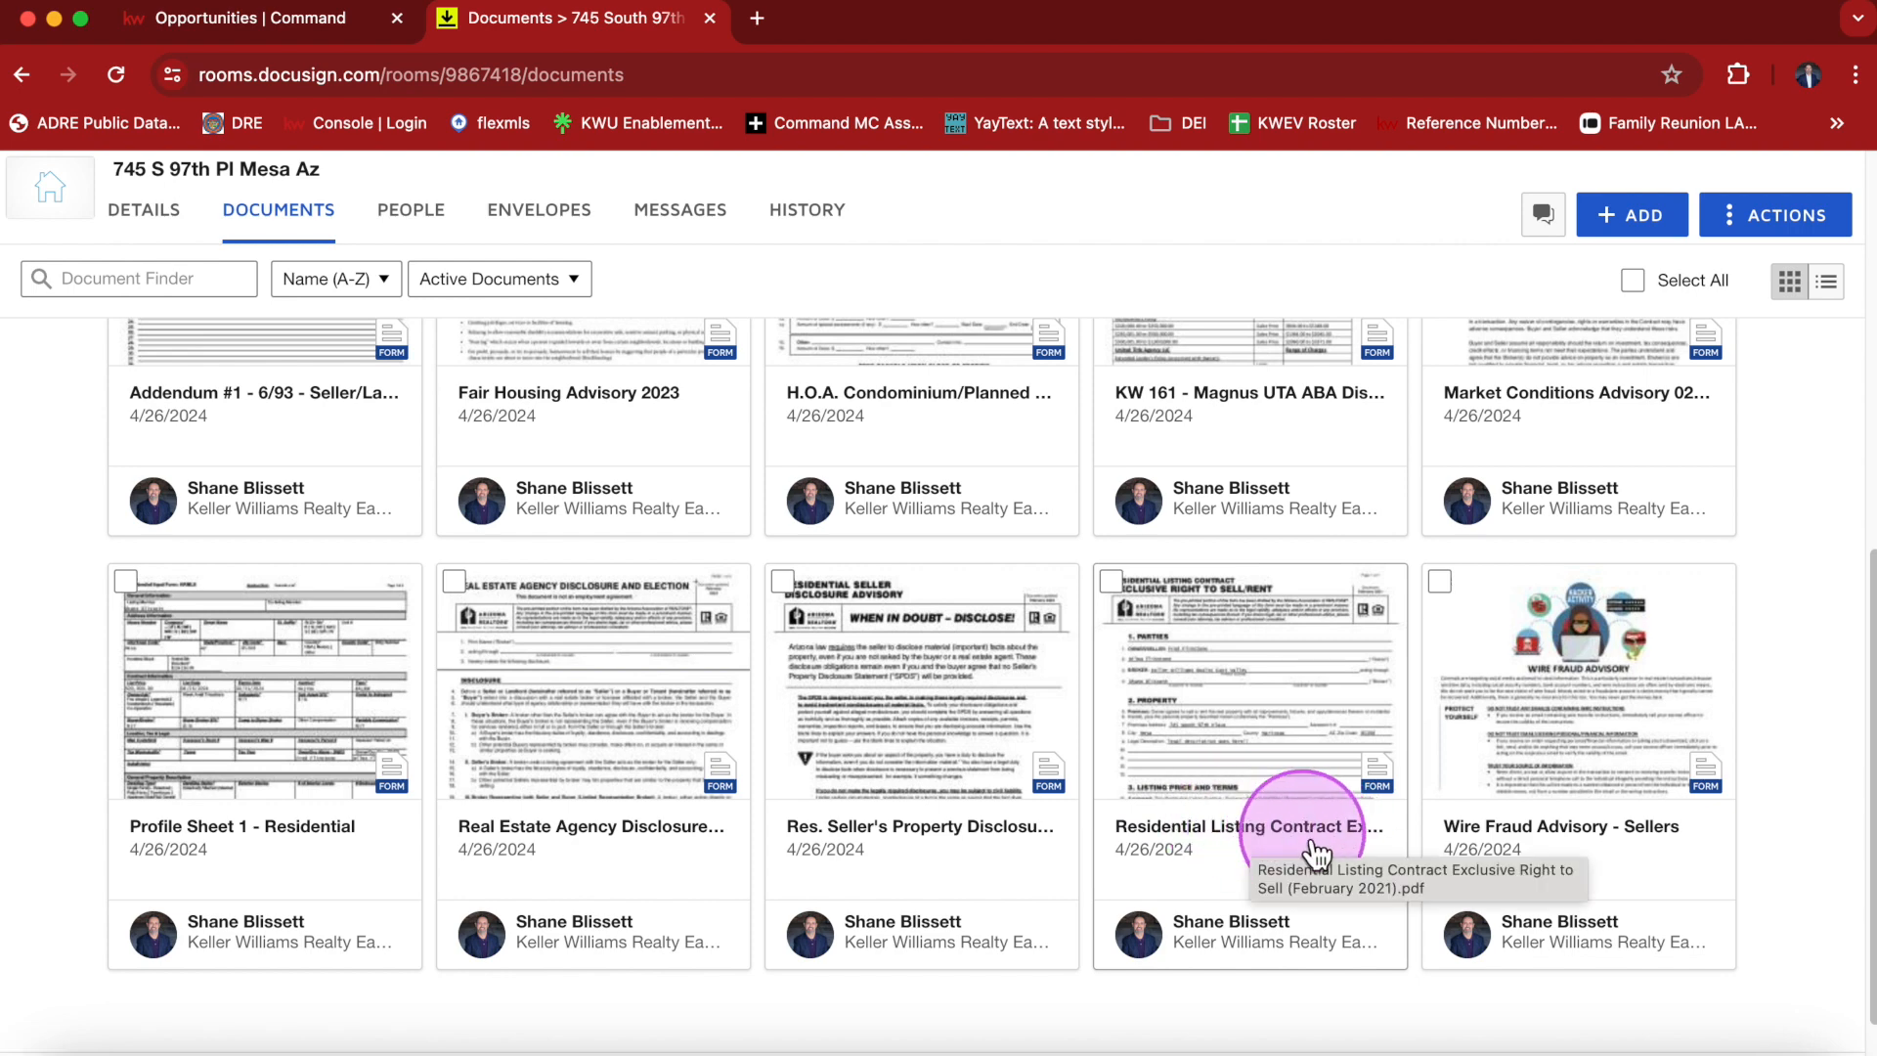
Rename the Residential Listing Contract document to ER Listing Agreement.
{"action": "right_click", "coordinate": [1257, 824]}
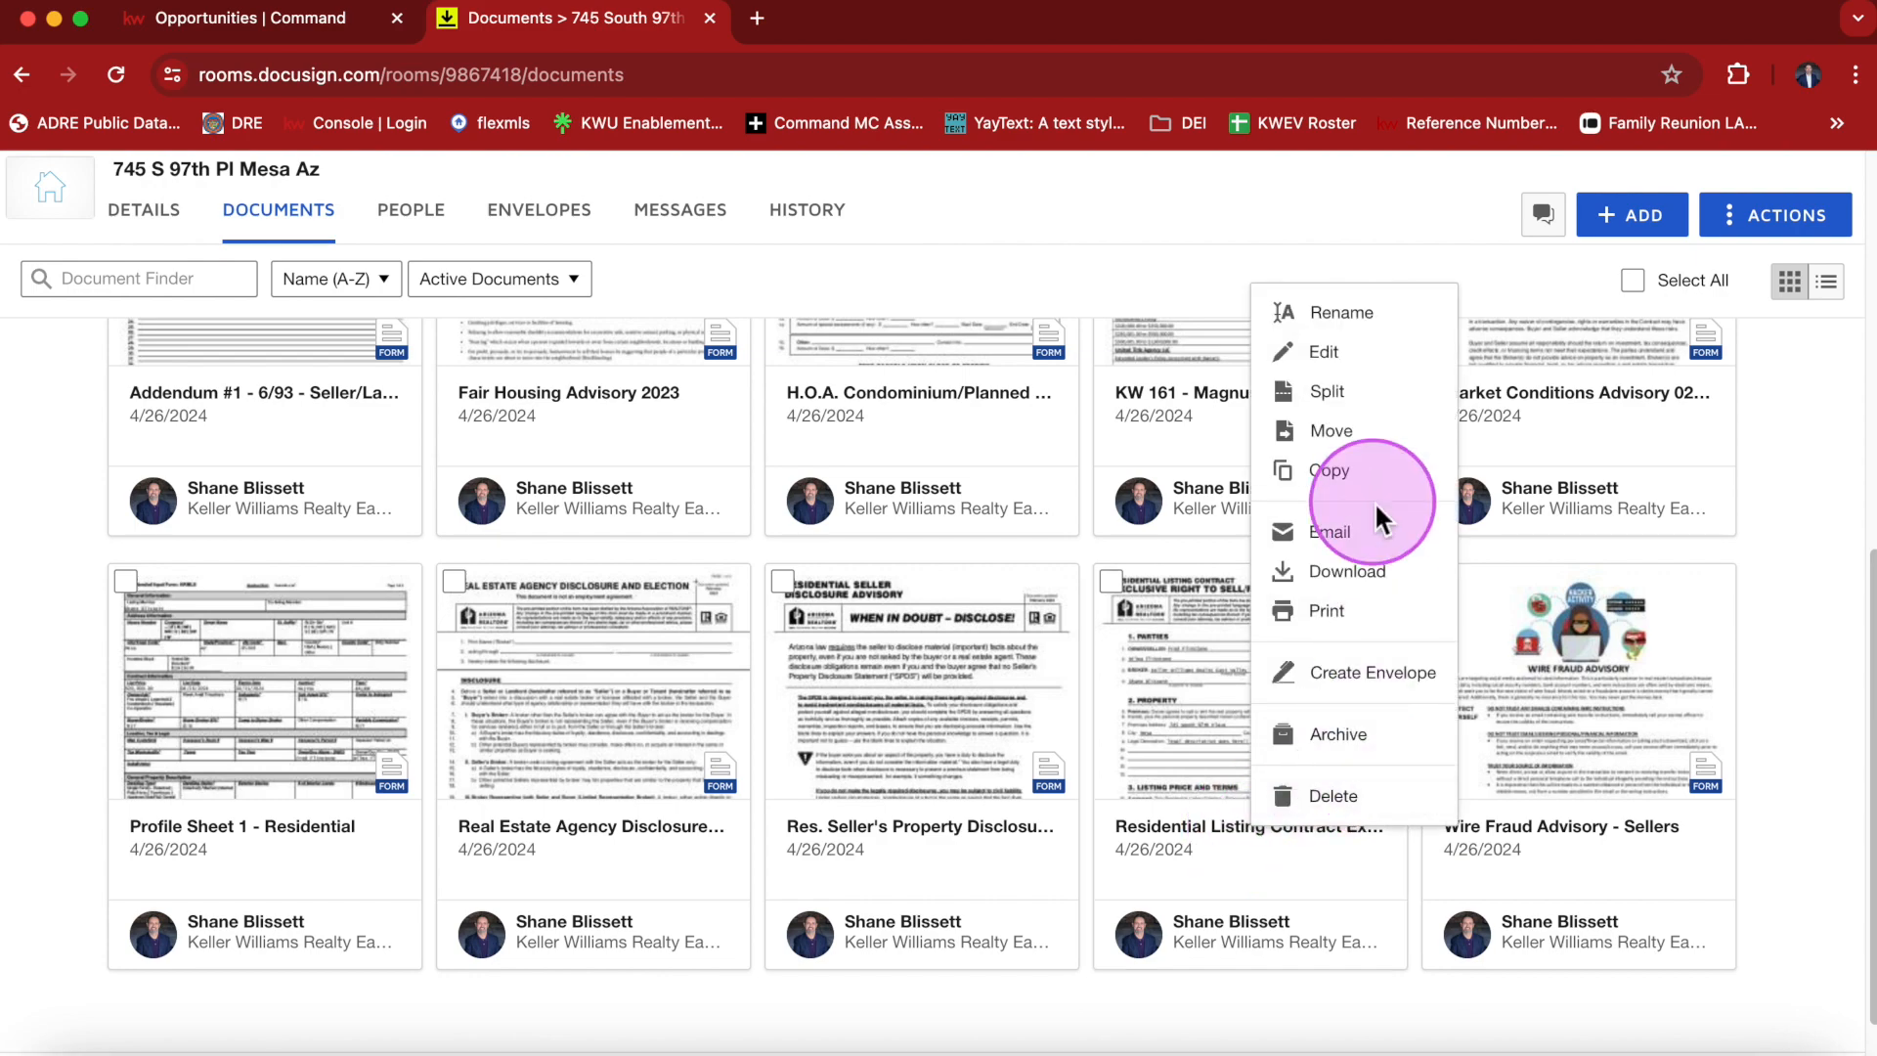
{"action": "left_click", "coordinate": [1373, 330]}
{"action": "left_click_drag", "start_coordinate": [1184, 375], "coordinate": [655, 377]}
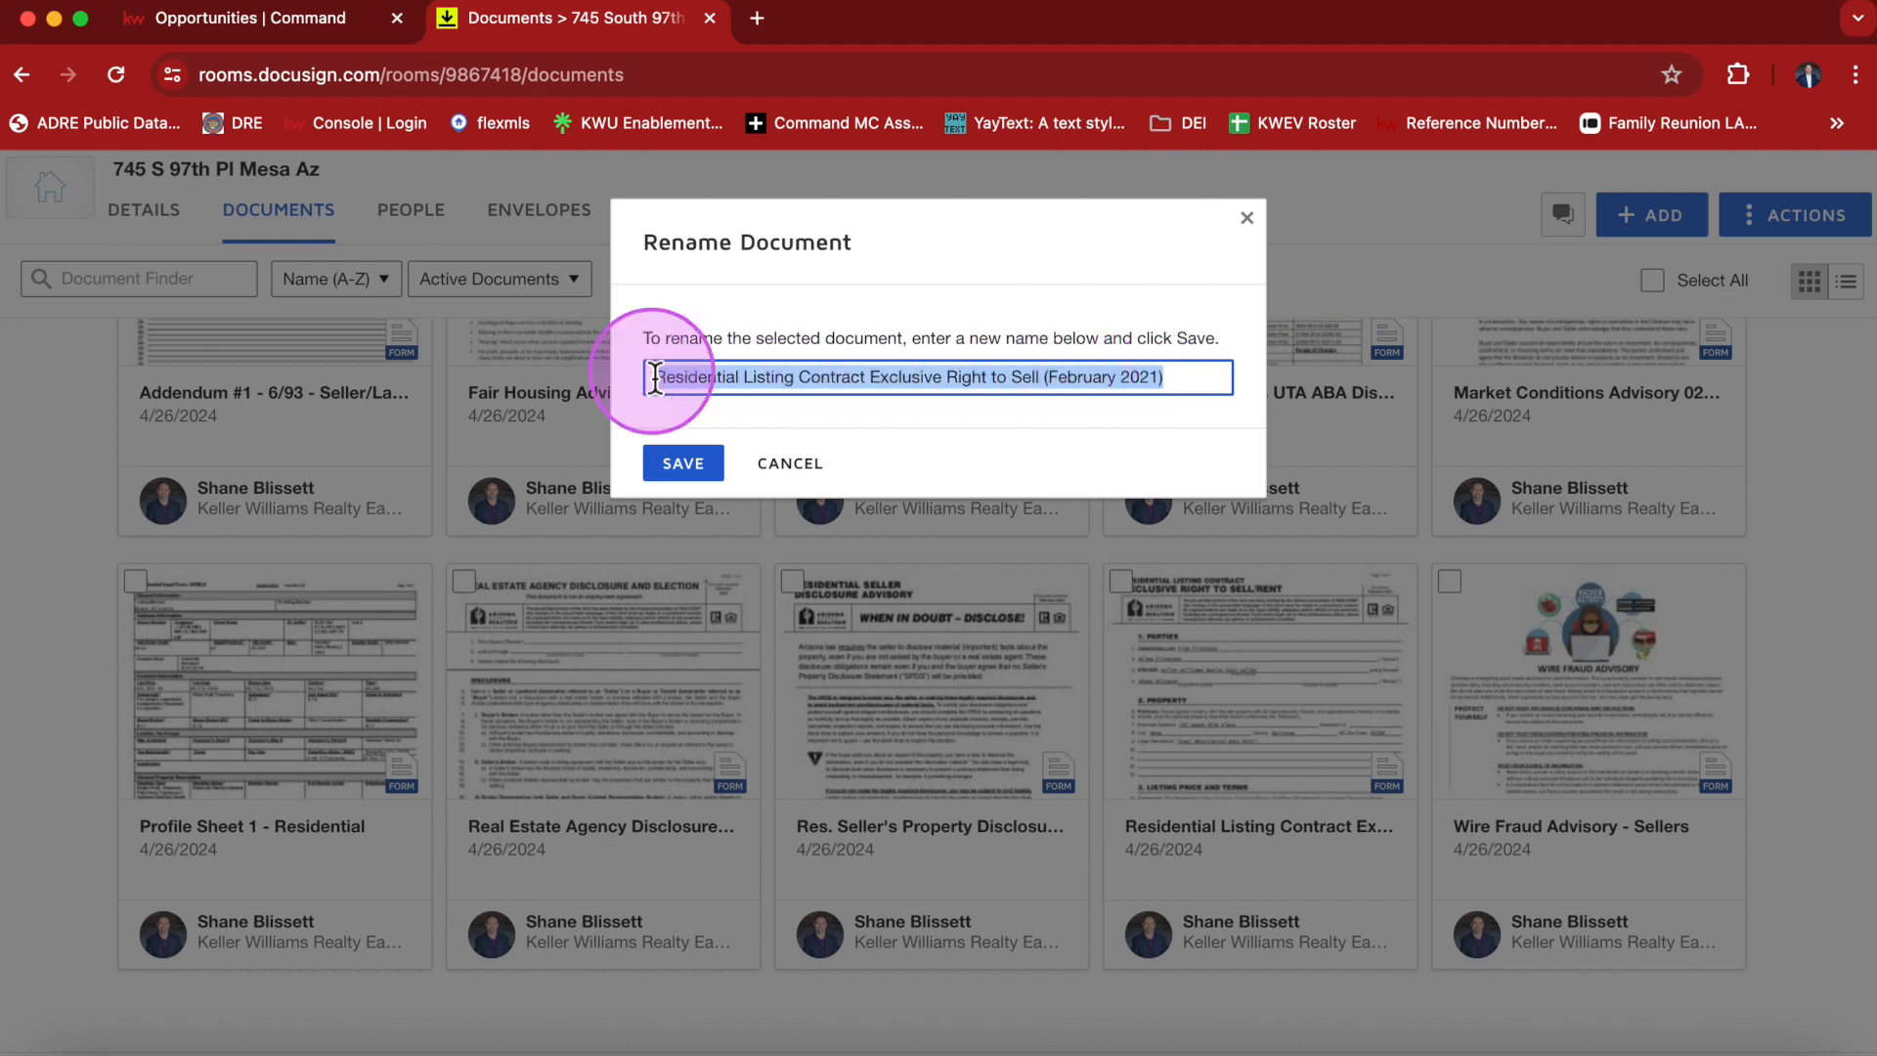
{"action": "type", "text": "ER "}
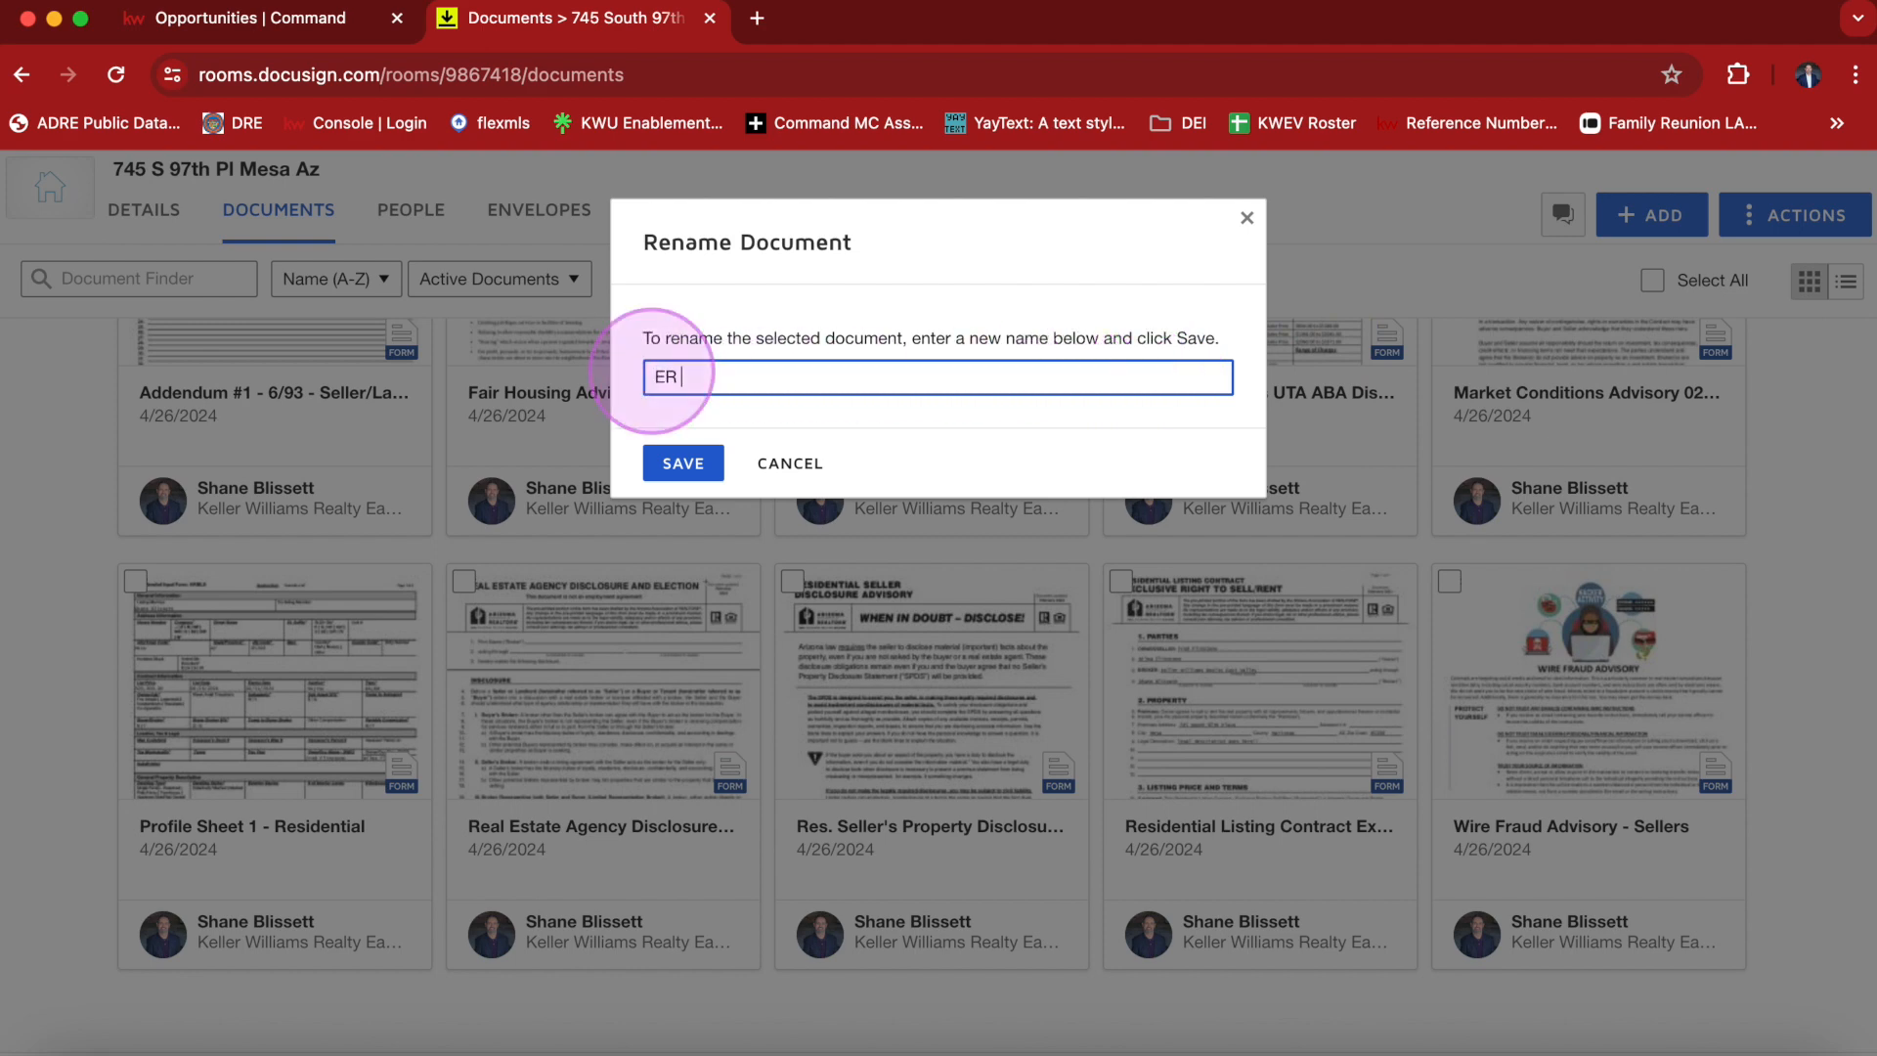
{"action": "type", "text": "Listing Agreement"}
{"action": "left_click", "coordinate": [682, 466]}
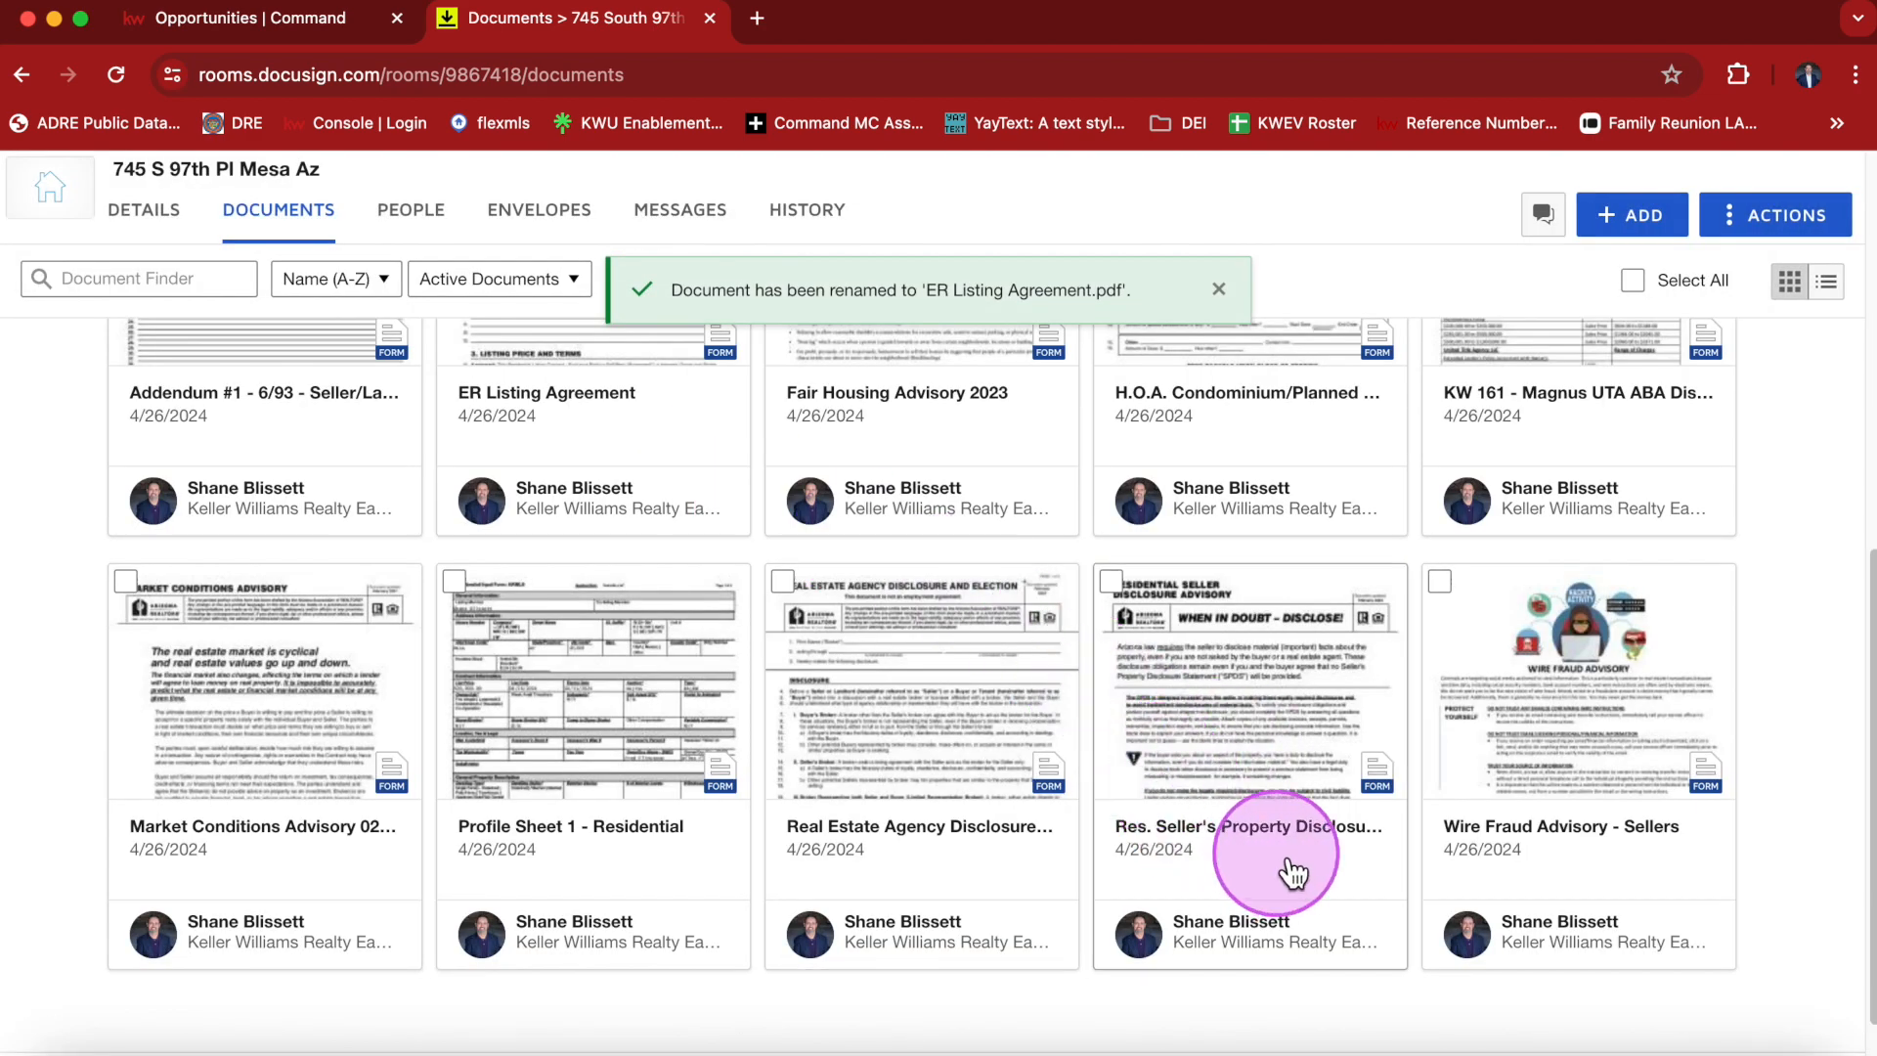
Rename the Addendum #1 - 6/93 - Seller/Landlord document to Addendum #1.
{"action": "scroll", "coordinate": [1134, 587], "scroll_direction": "up", "scroll_amount": 2}
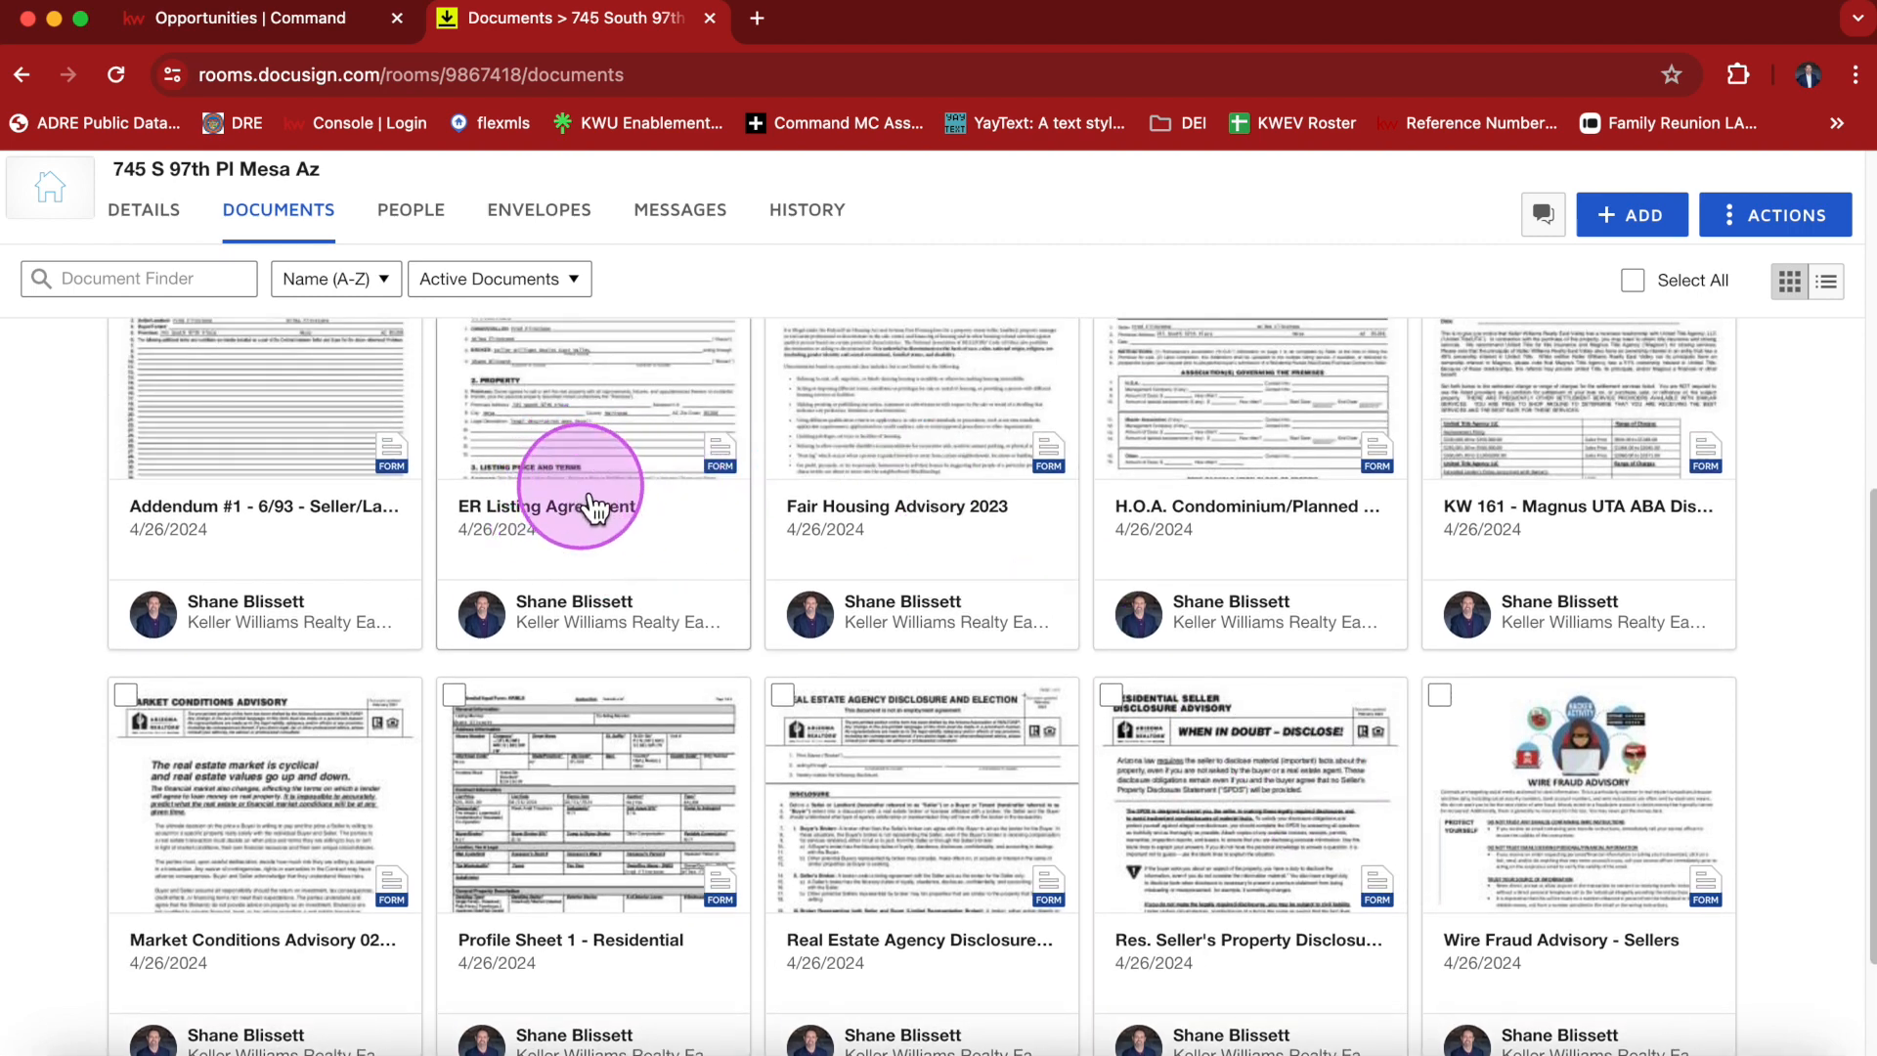
{"action": "scroll", "coordinate": [599, 512], "scroll_direction": "up", "scroll_amount": 1}
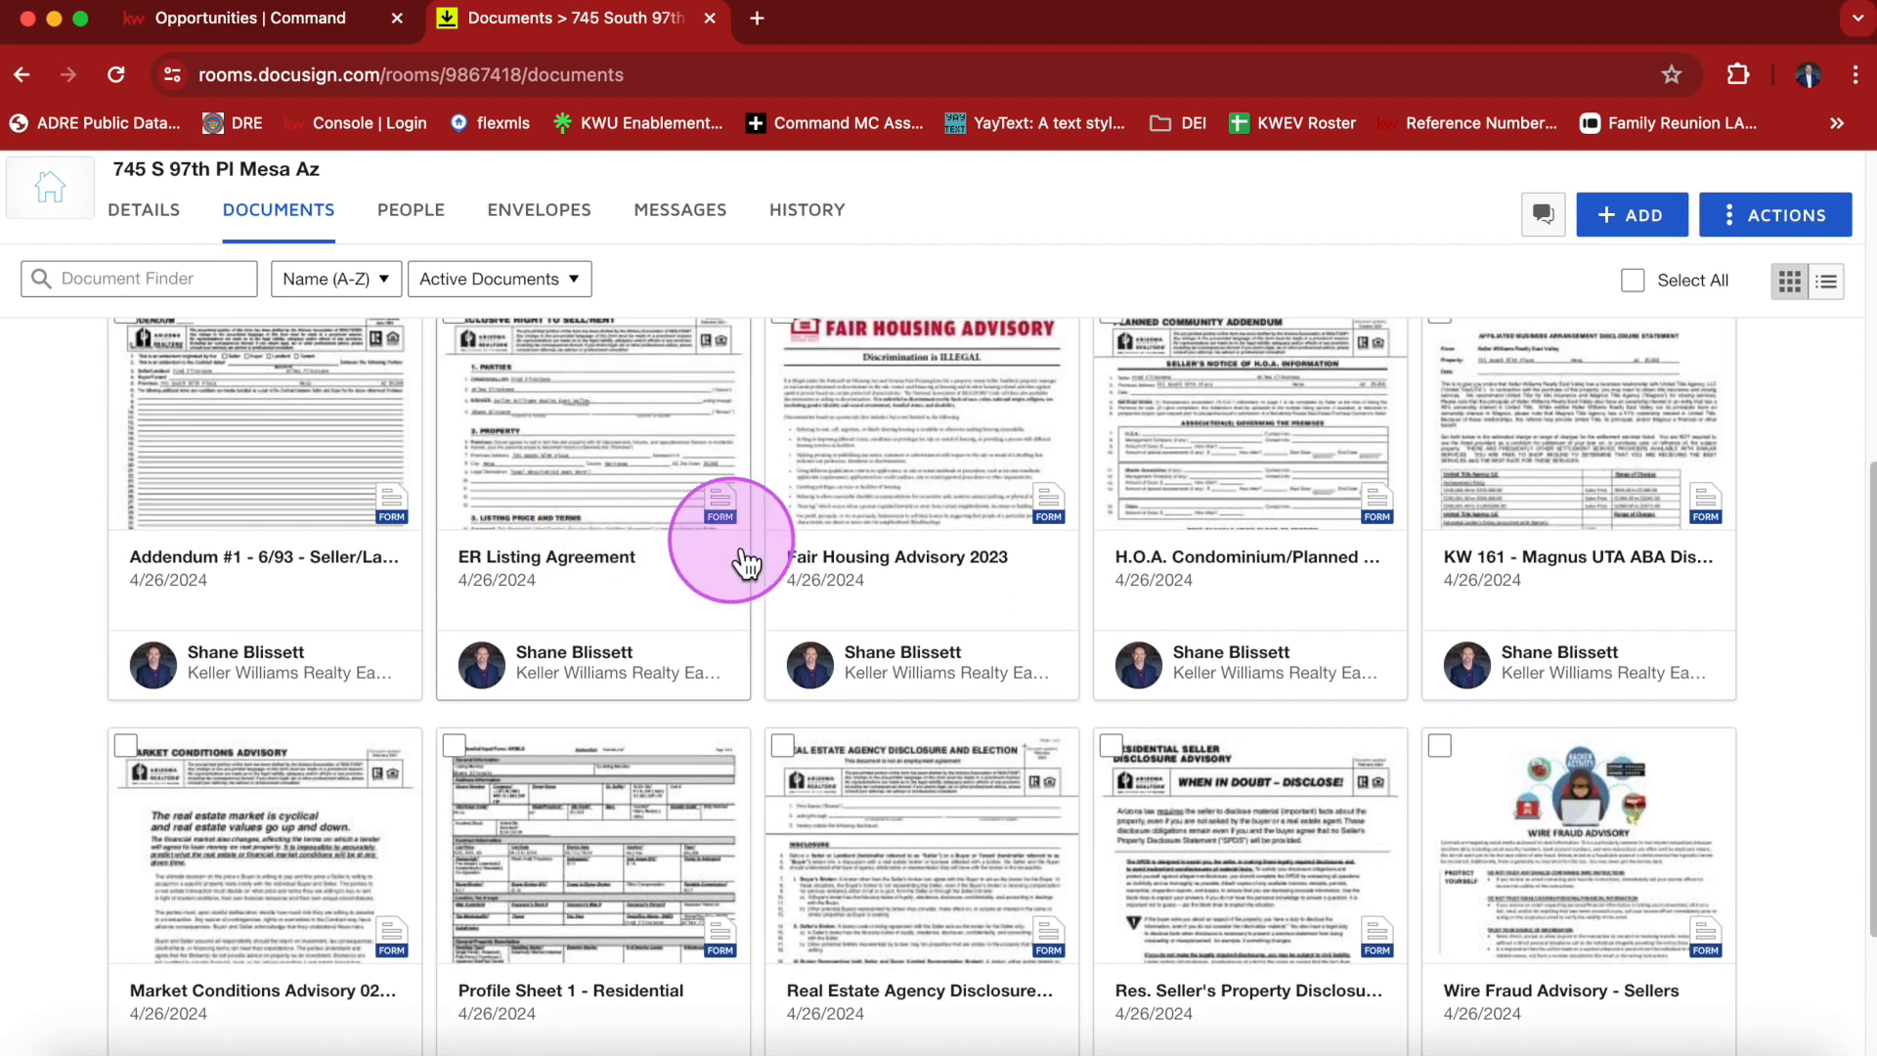
{"action": "scroll", "coordinate": [636, 613], "scroll_direction": "up", "scroll_amount": 3}
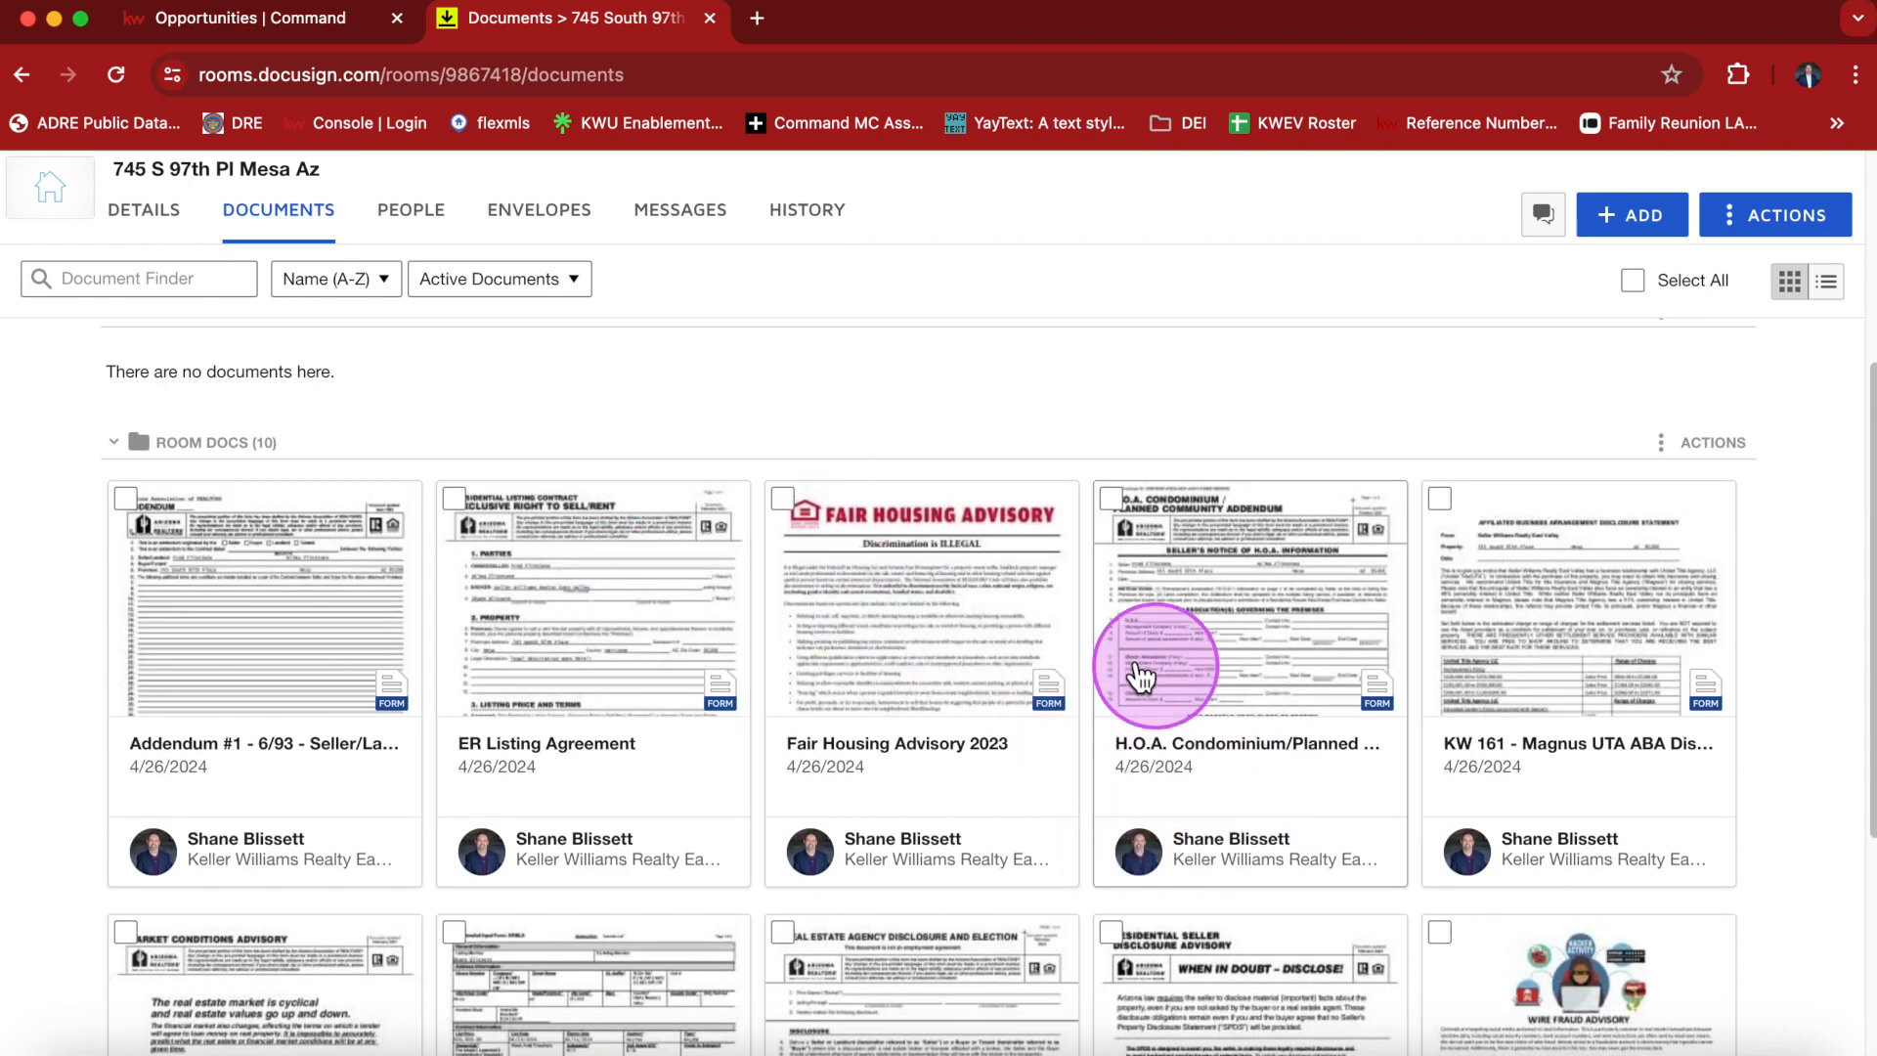
{"action": "left_click", "coordinate": [249, 758]}
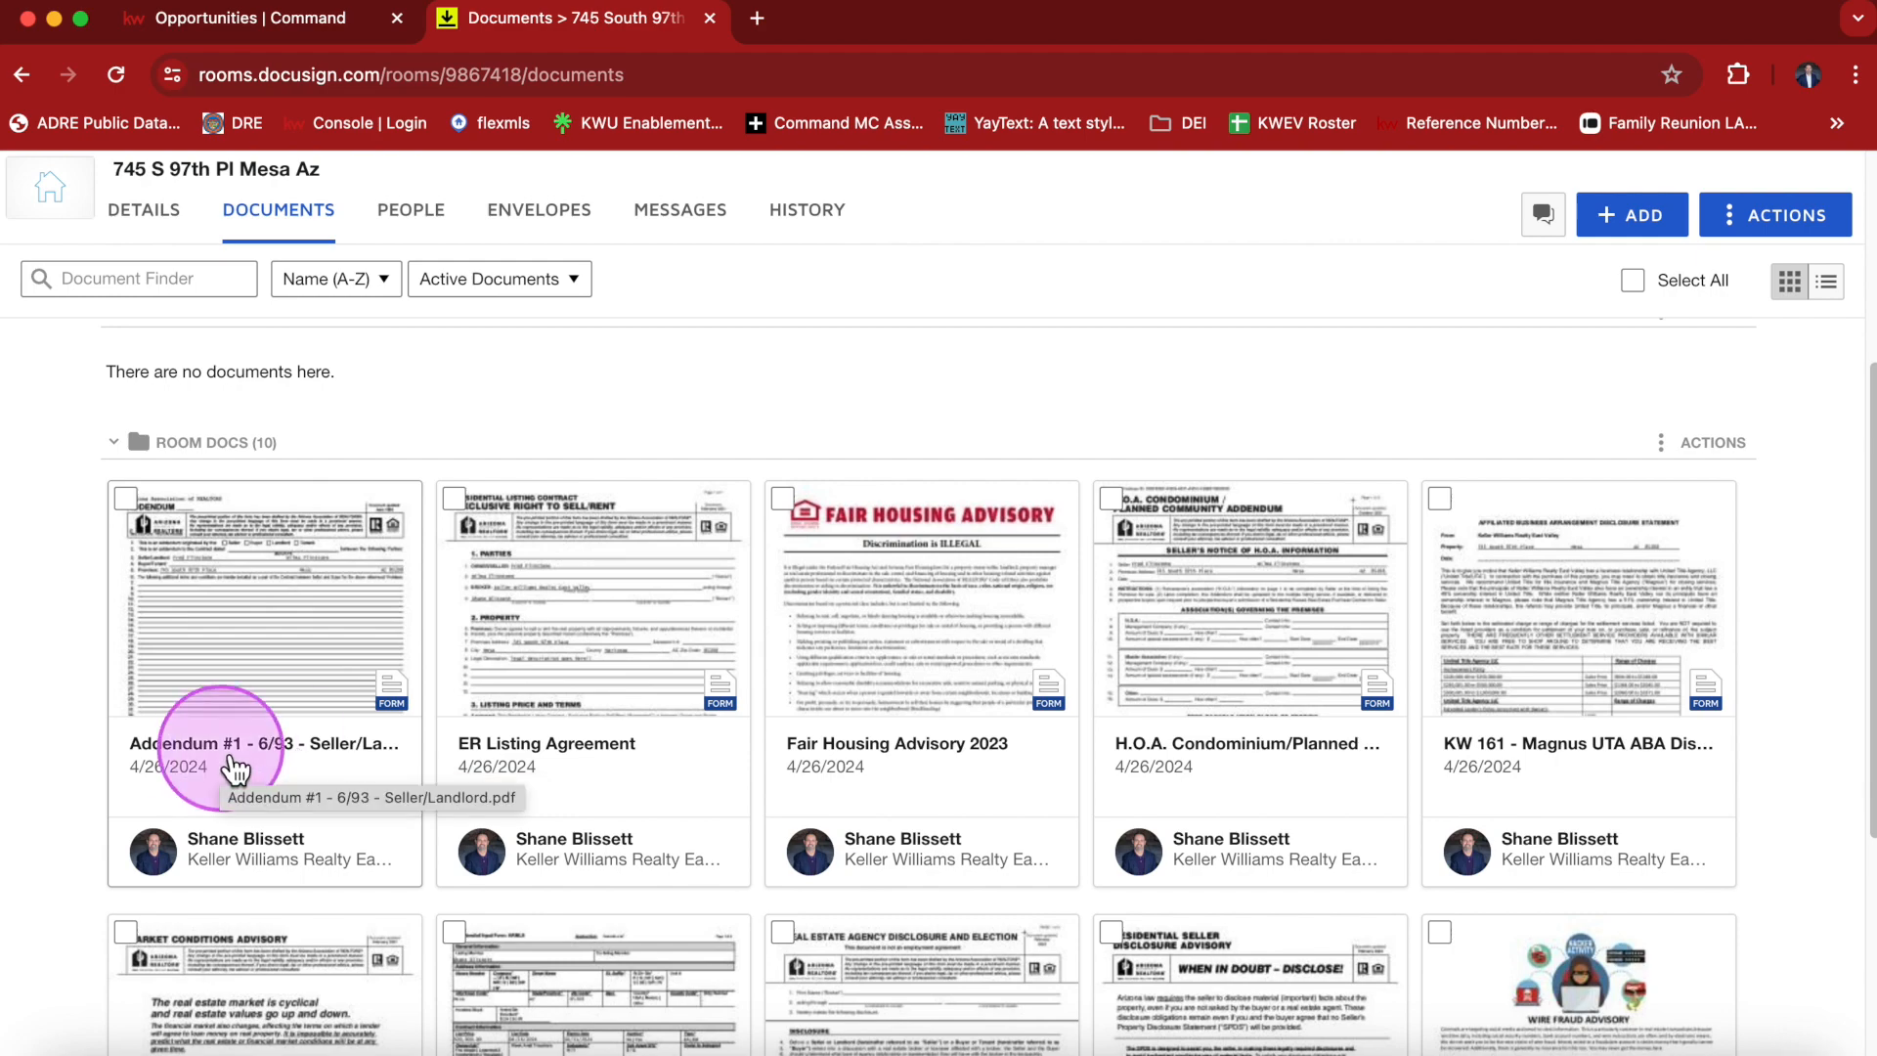
{"action": "right_click", "coordinate": [283, 748]}
{"action": "left_click", "coordinate": [332, 234]}
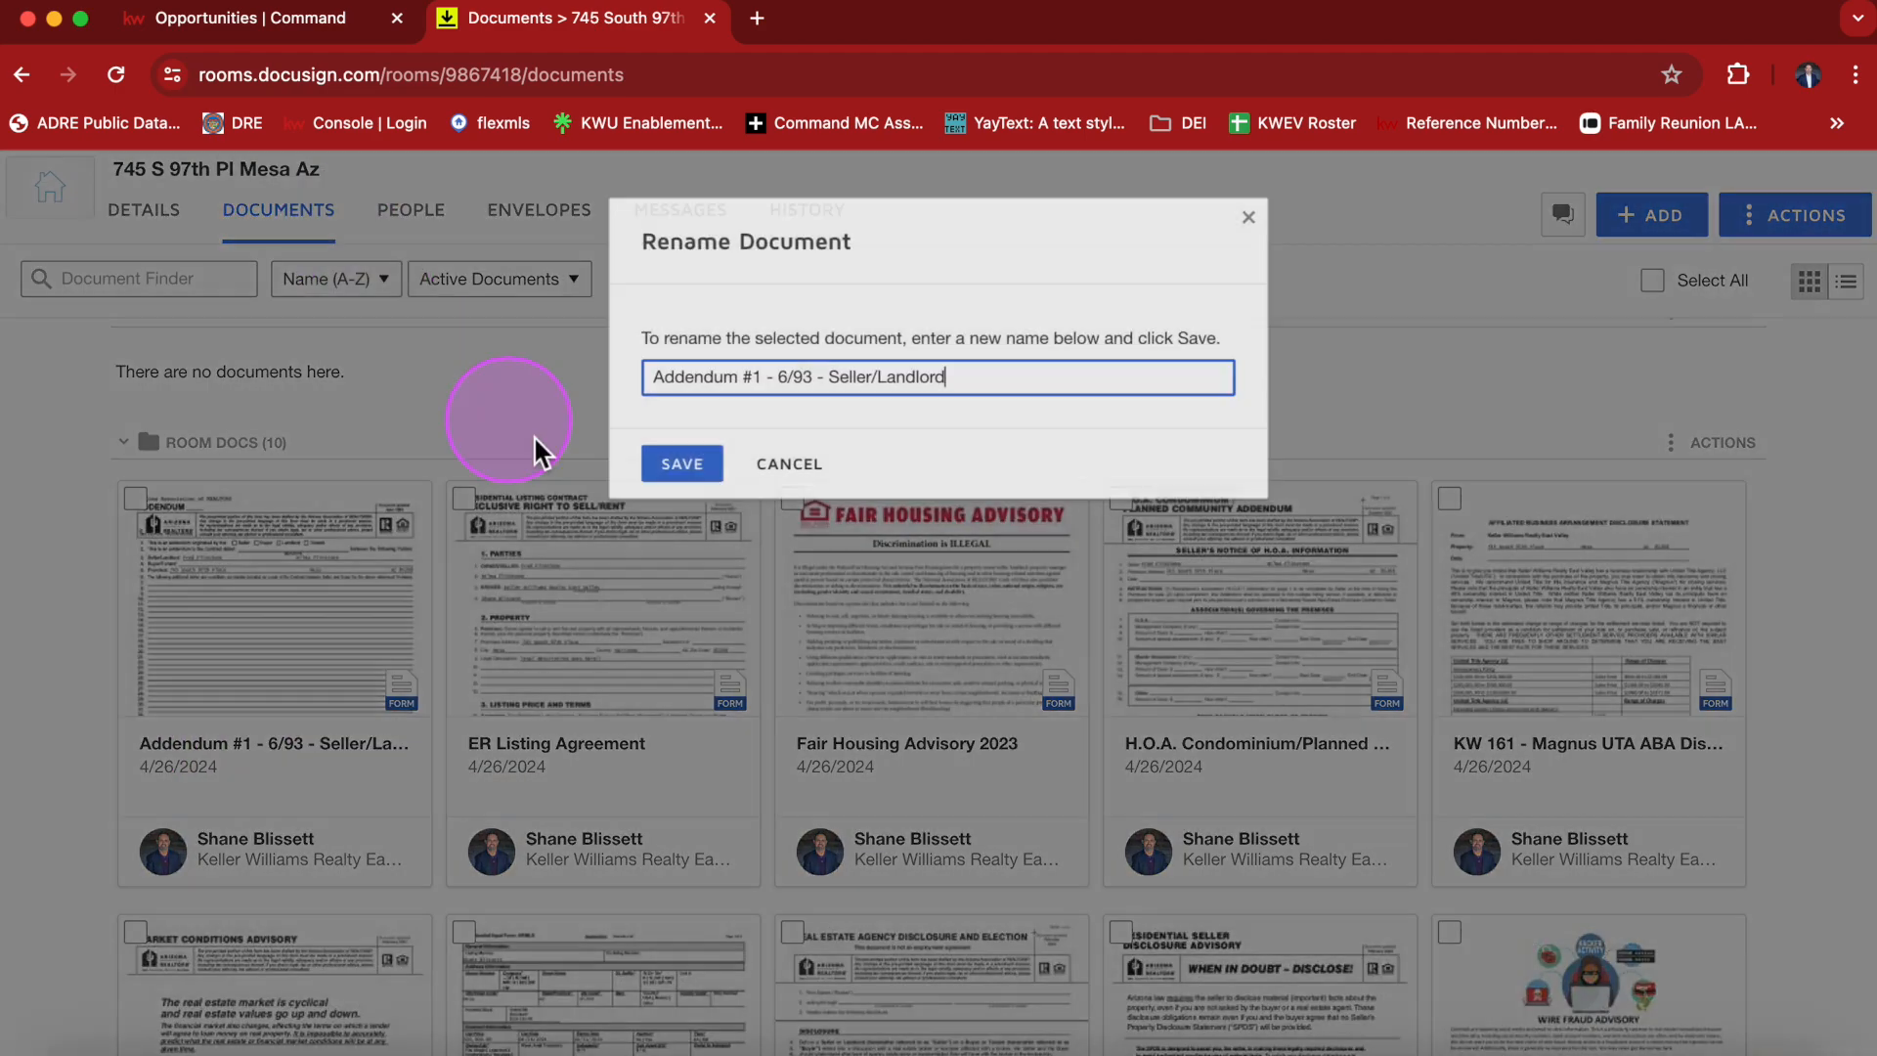
{"action": "left_click_drag", "start_coordinate": [766, 383], "coordinate": [1021, 371]}
{"action": "key", "text": "super+a"}
{"action": "left_click", "coordinate": [1015, 370]}
{"action": "left_click_drag", "start_coordinate": [763, 377], "coordinate": [988, 381]}
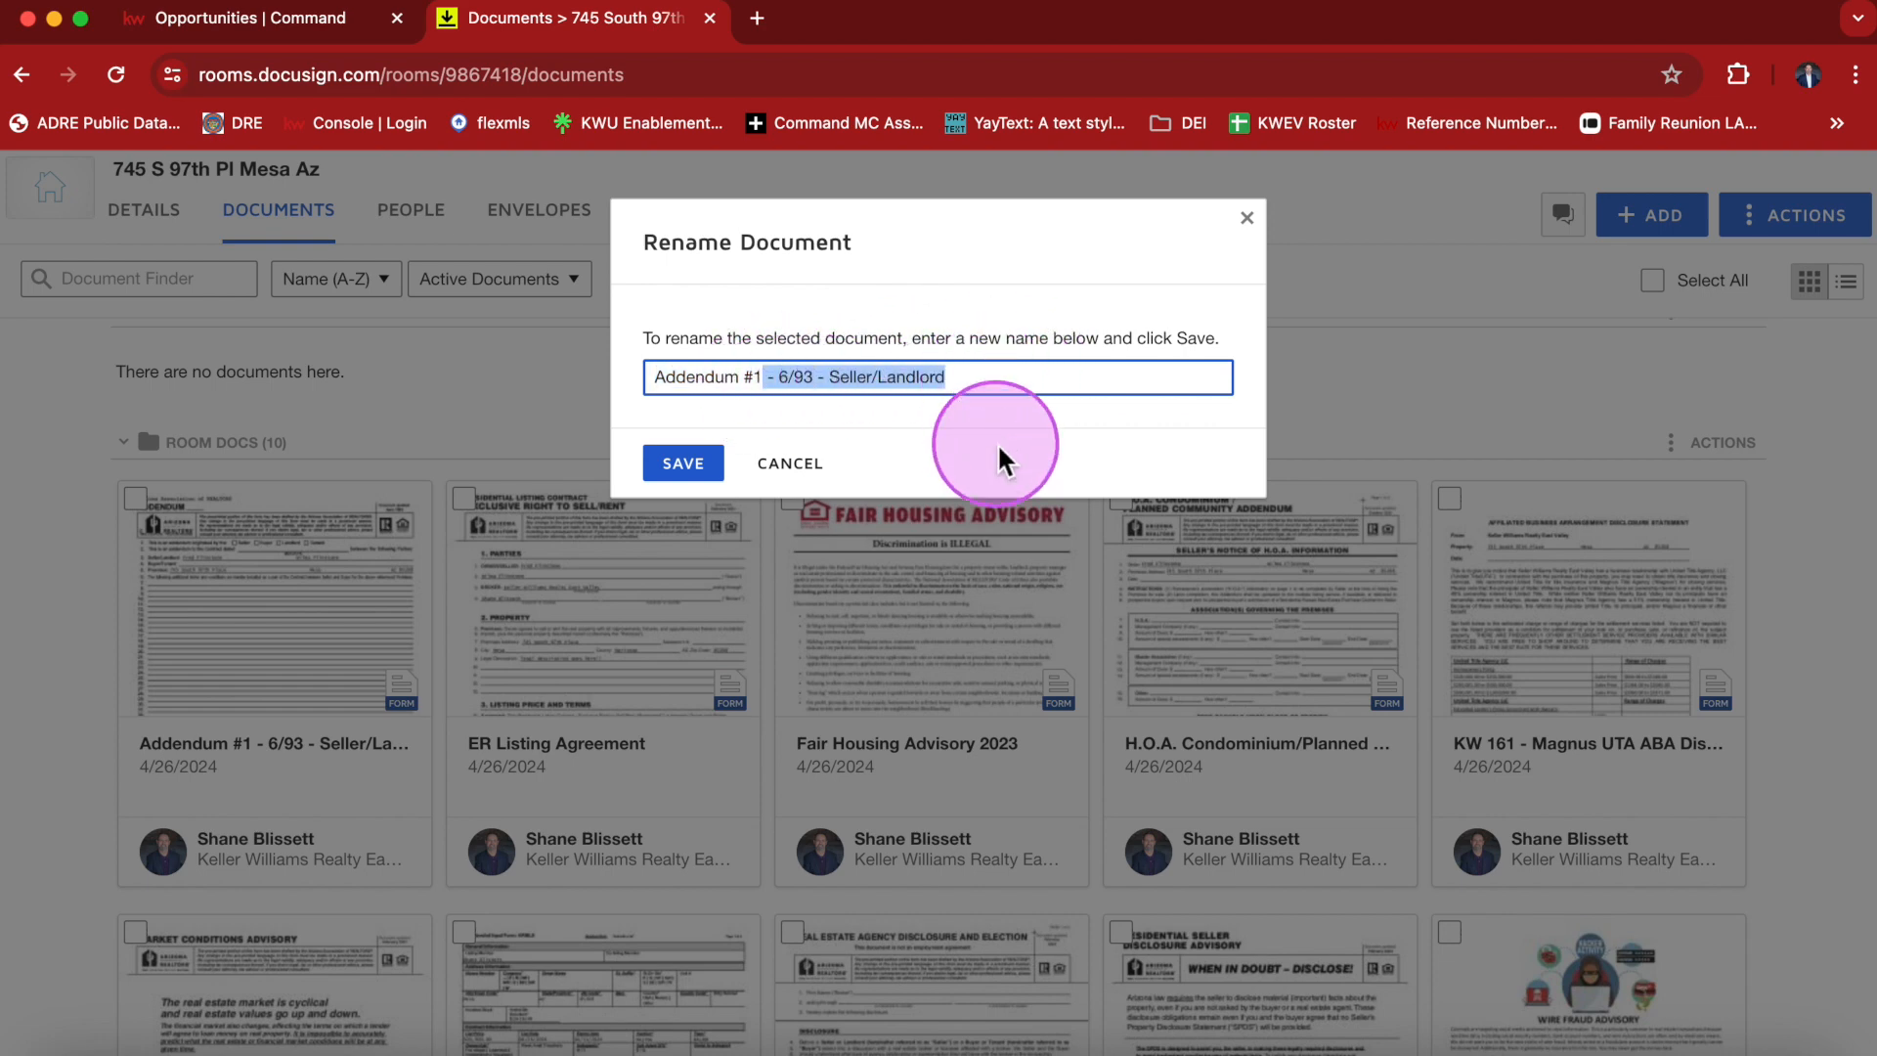
{"action": "key", "text": "BackSpace"}
{"action": "left_click", "coordinate": [716, 469]}
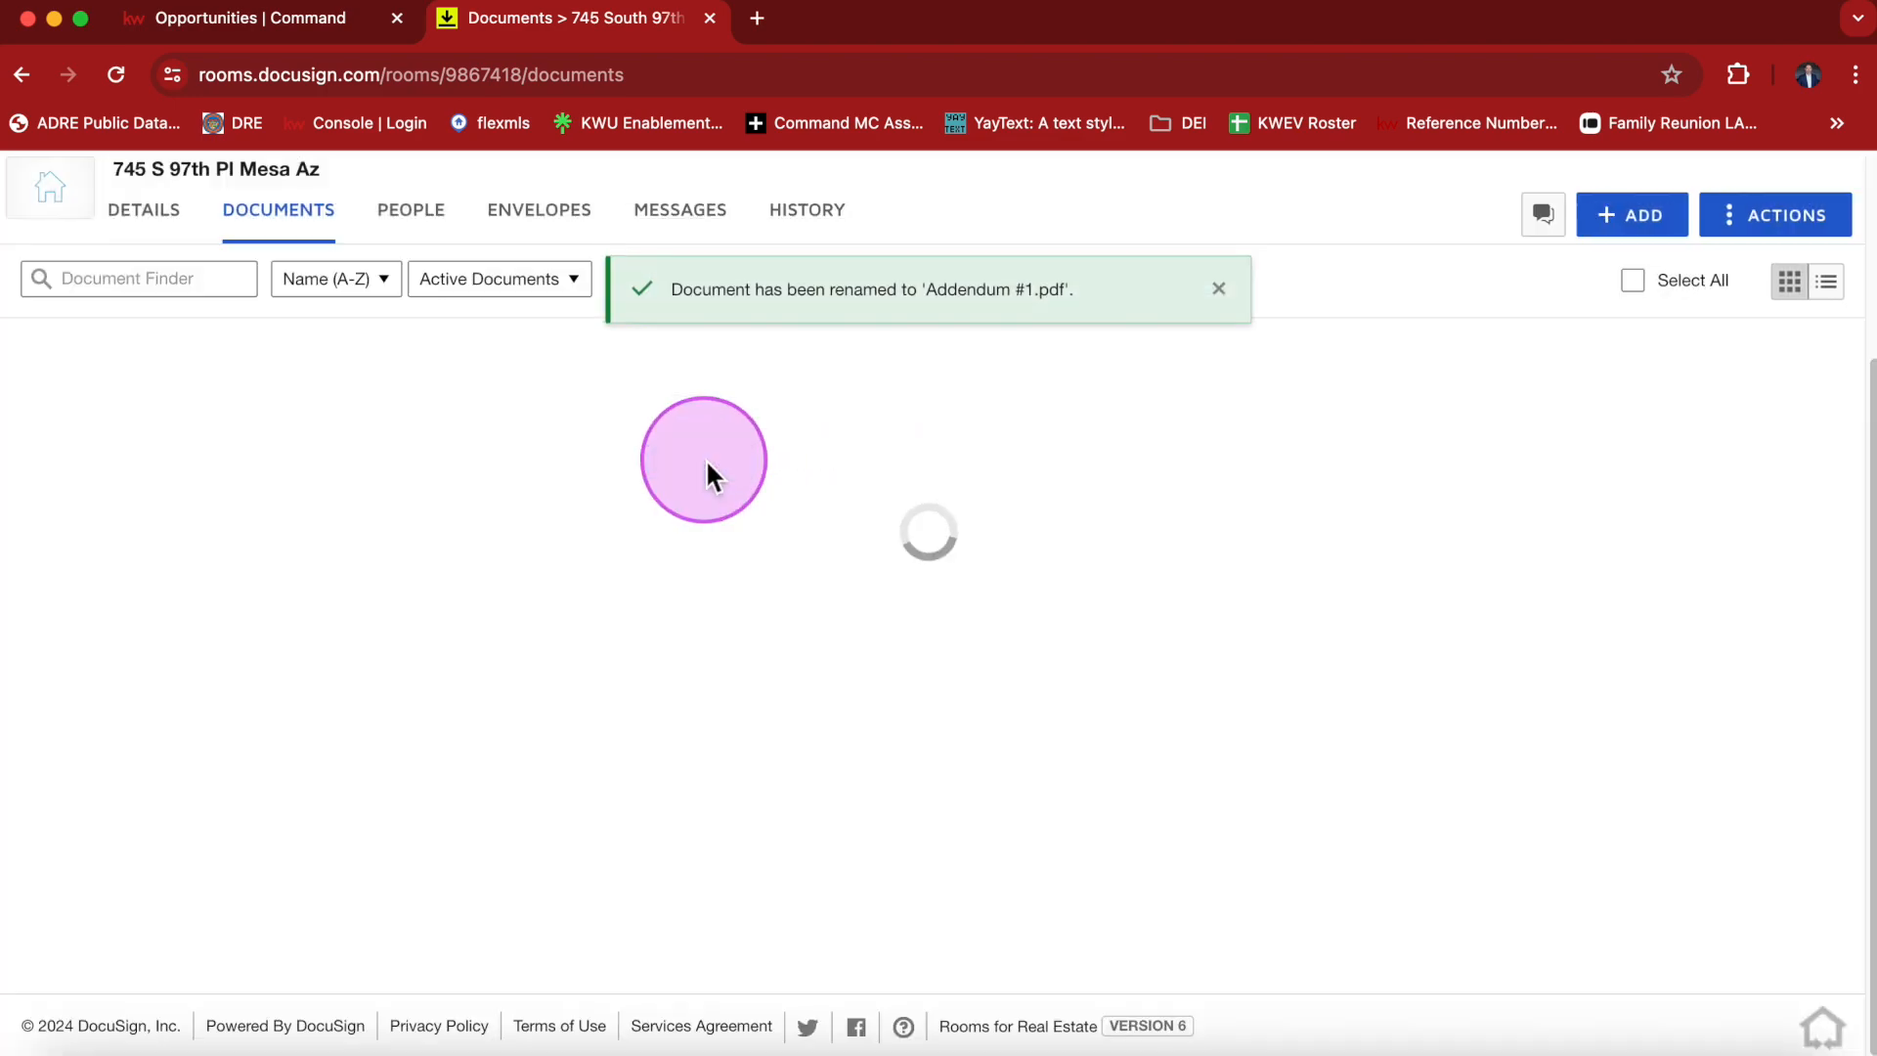
Open the Addendum #1 form and enter 1 as the addendum number.
{"action": "left_click", "coordinate": [315, 606]}
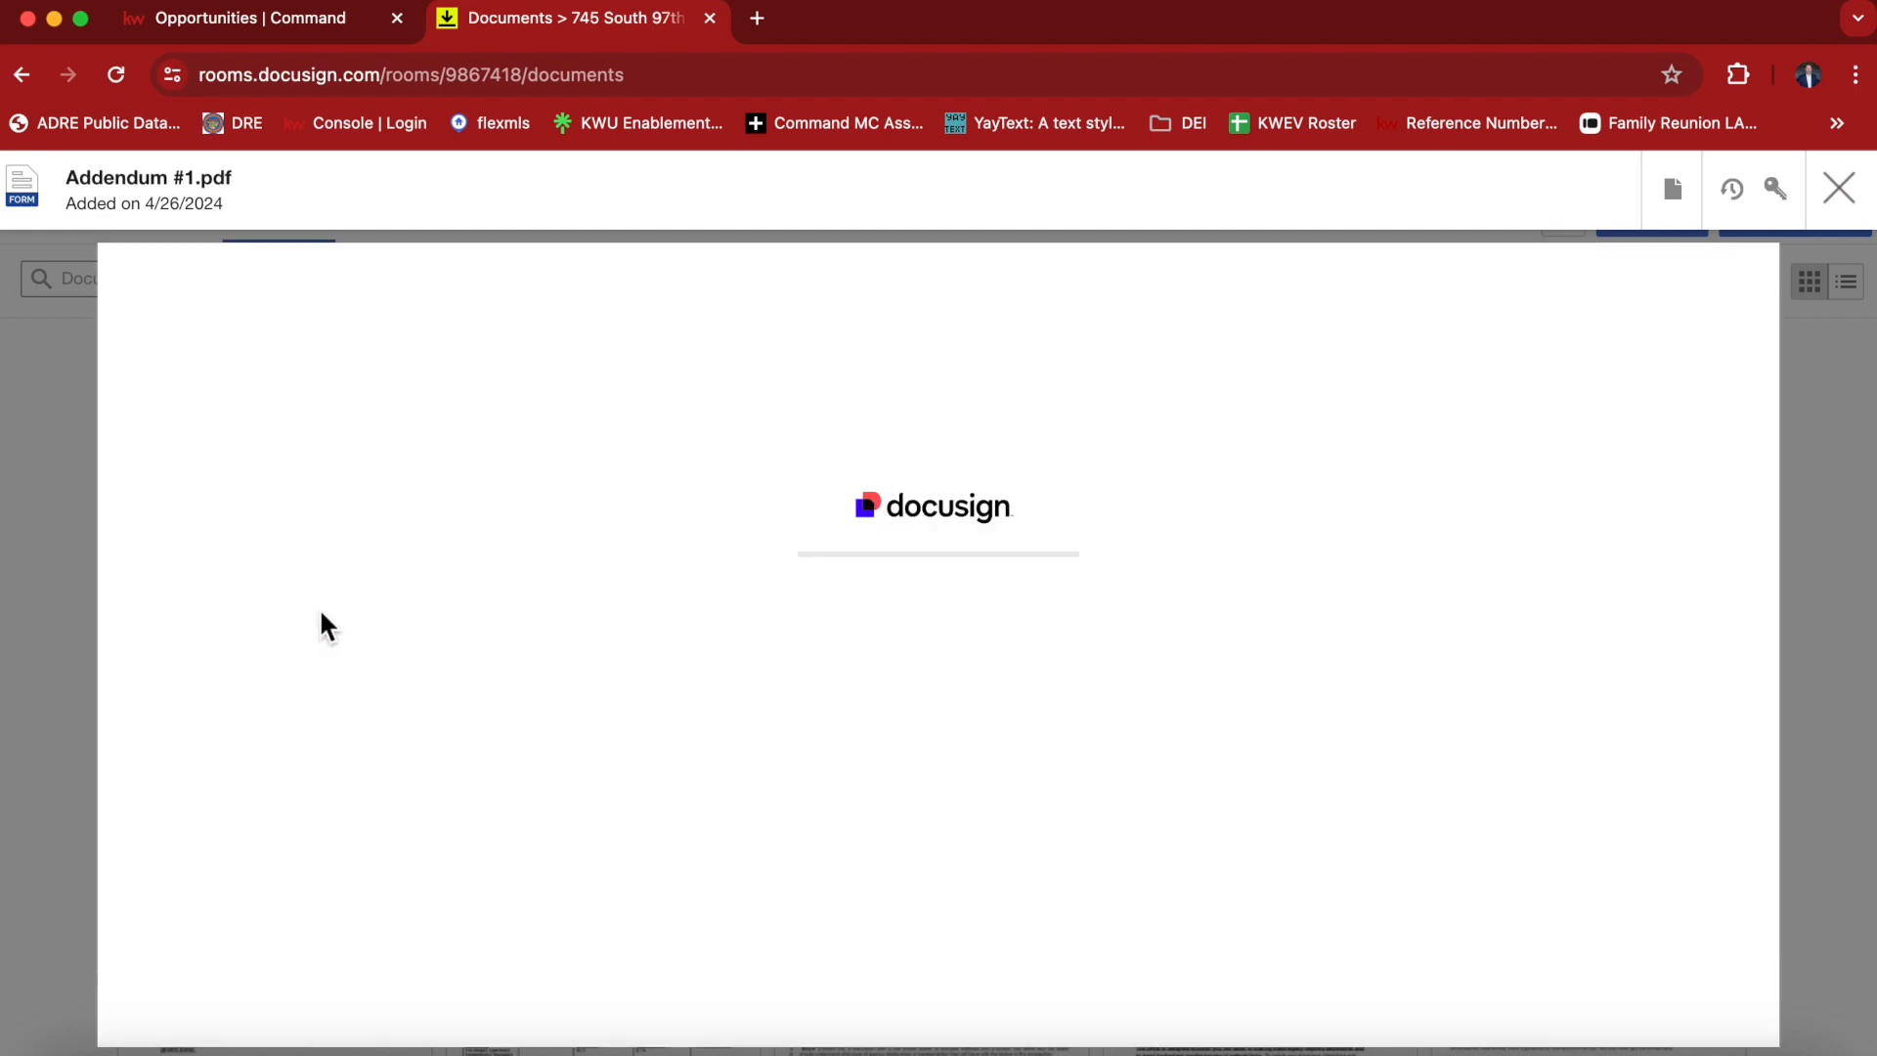
{"action": "left_click", "coordinate": [544, 601]}
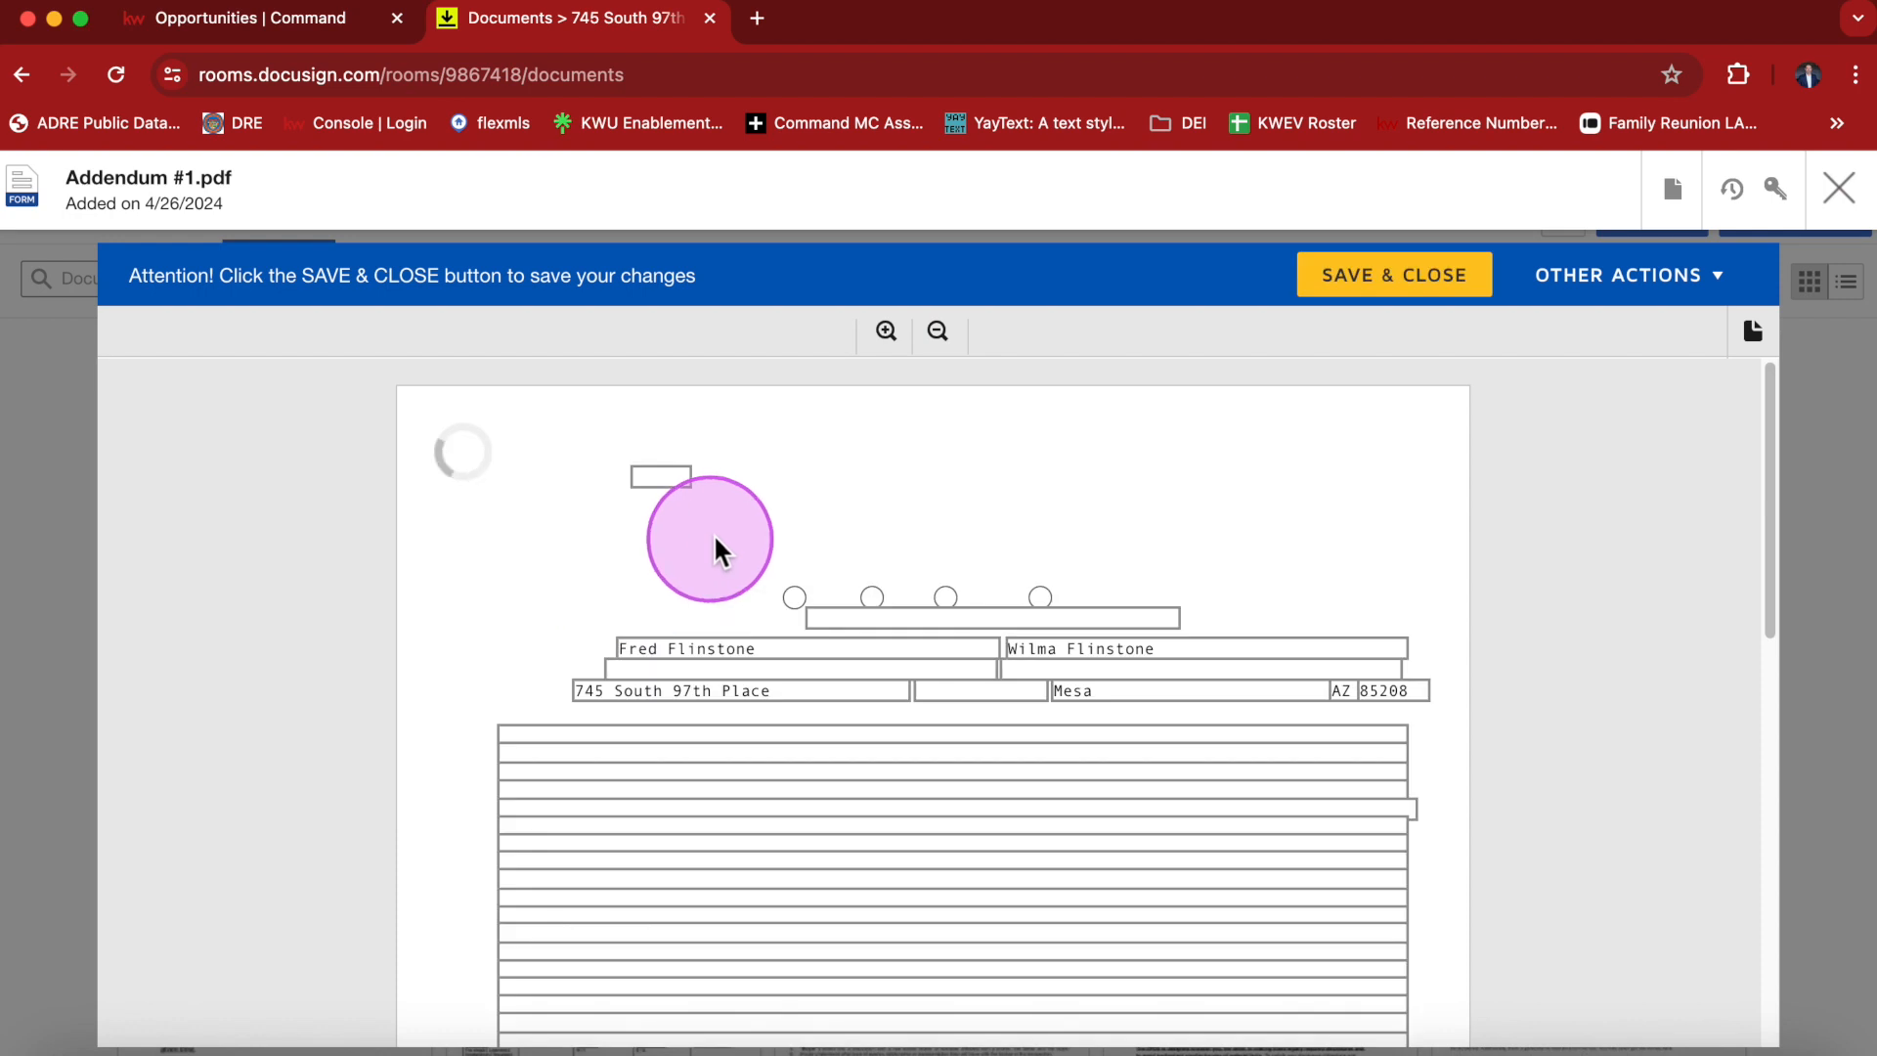
{"action": "left_click", "coordinate": [668, 477]}
{"action": "type", "text": "1"}
Mark the addendum as originated by the Seller and set the contract date to 04/26/2024.
{"action": "left_click", "coordinate": [802, 606]}
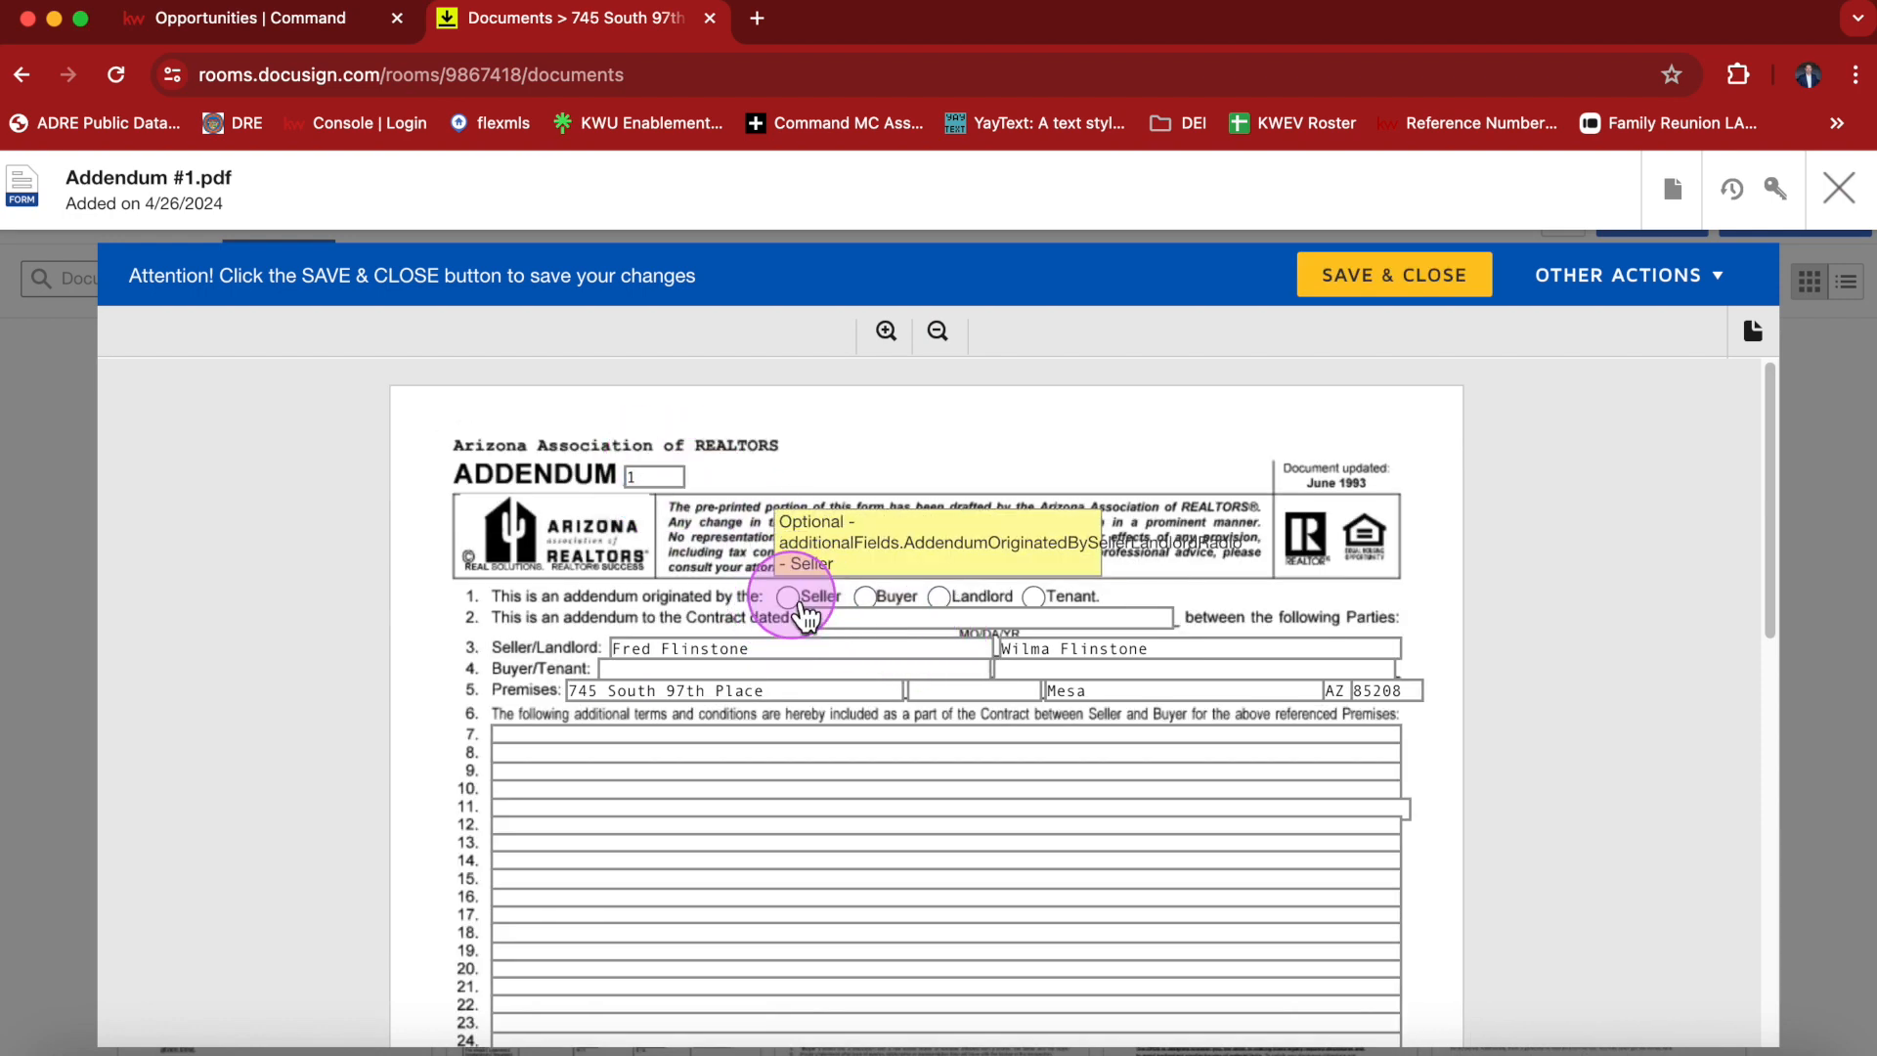
{"action": "left_click", "coordinate": [895, 617]}
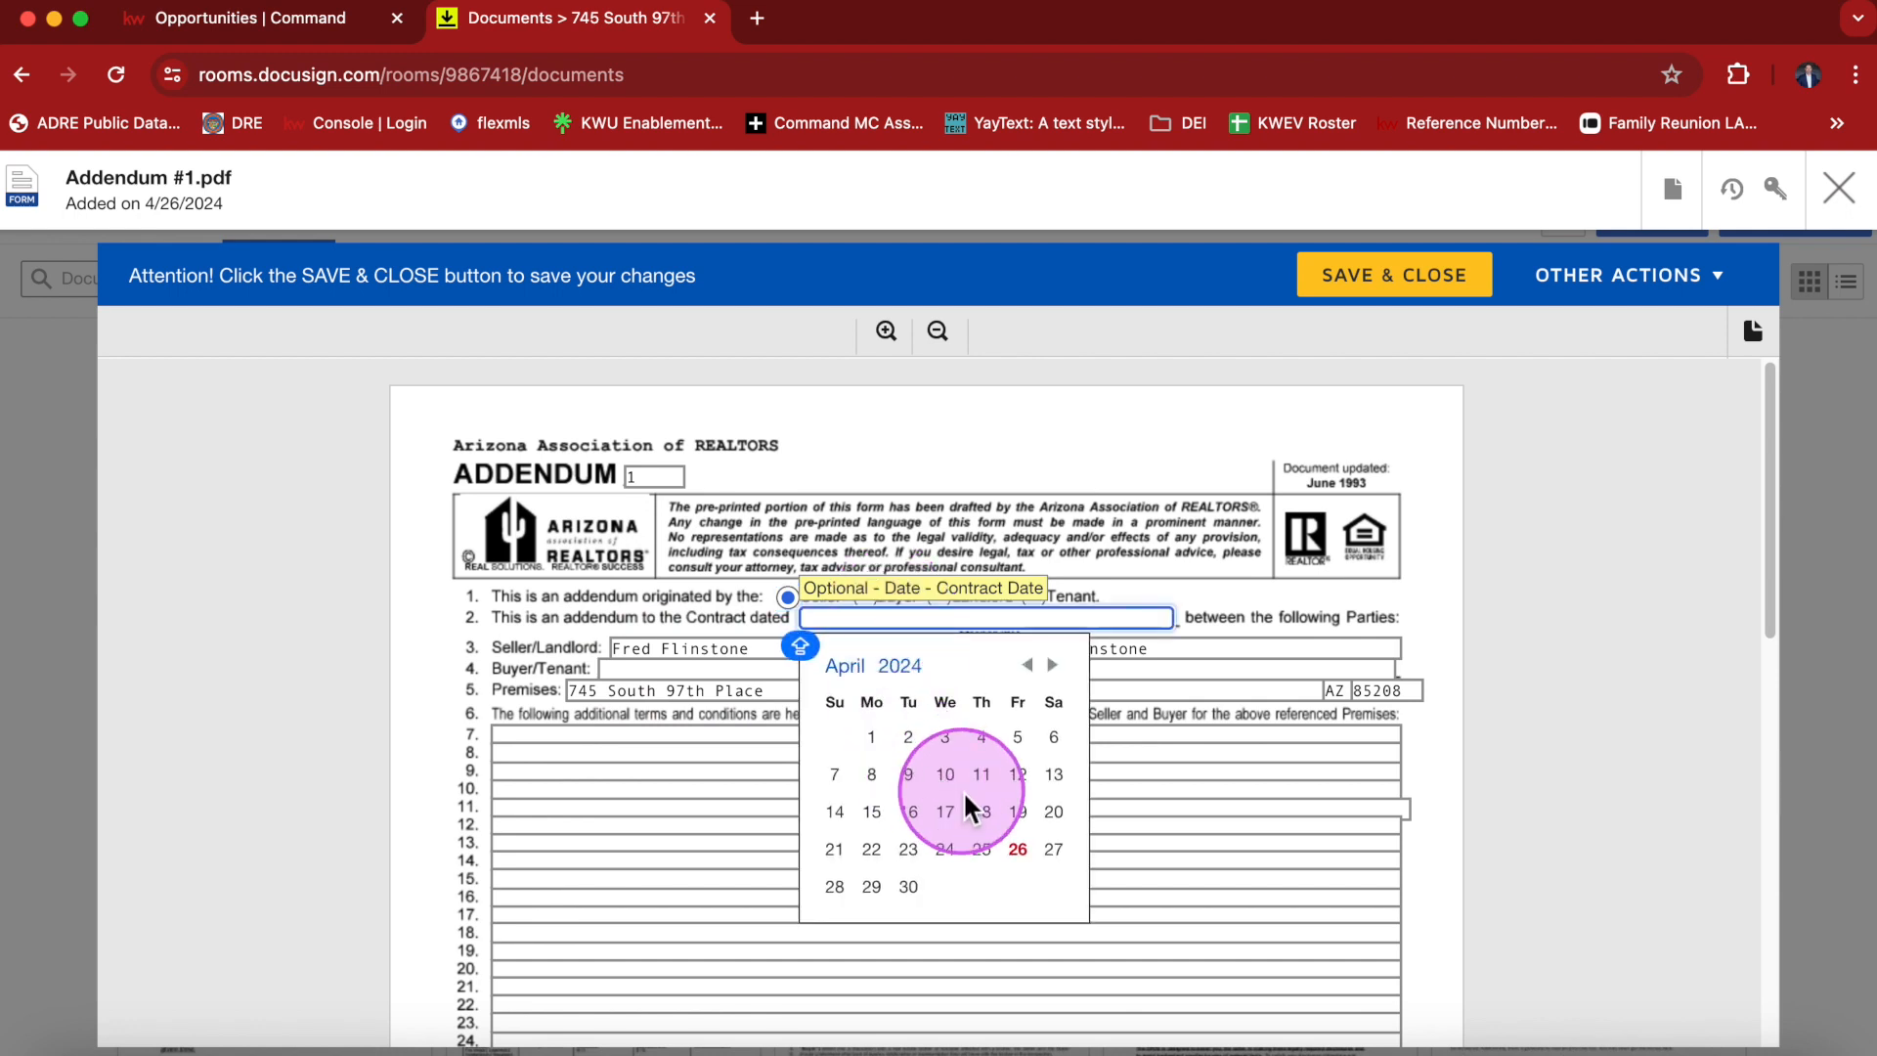
{"action": "left_click", "coordinate": [1018, 849]}
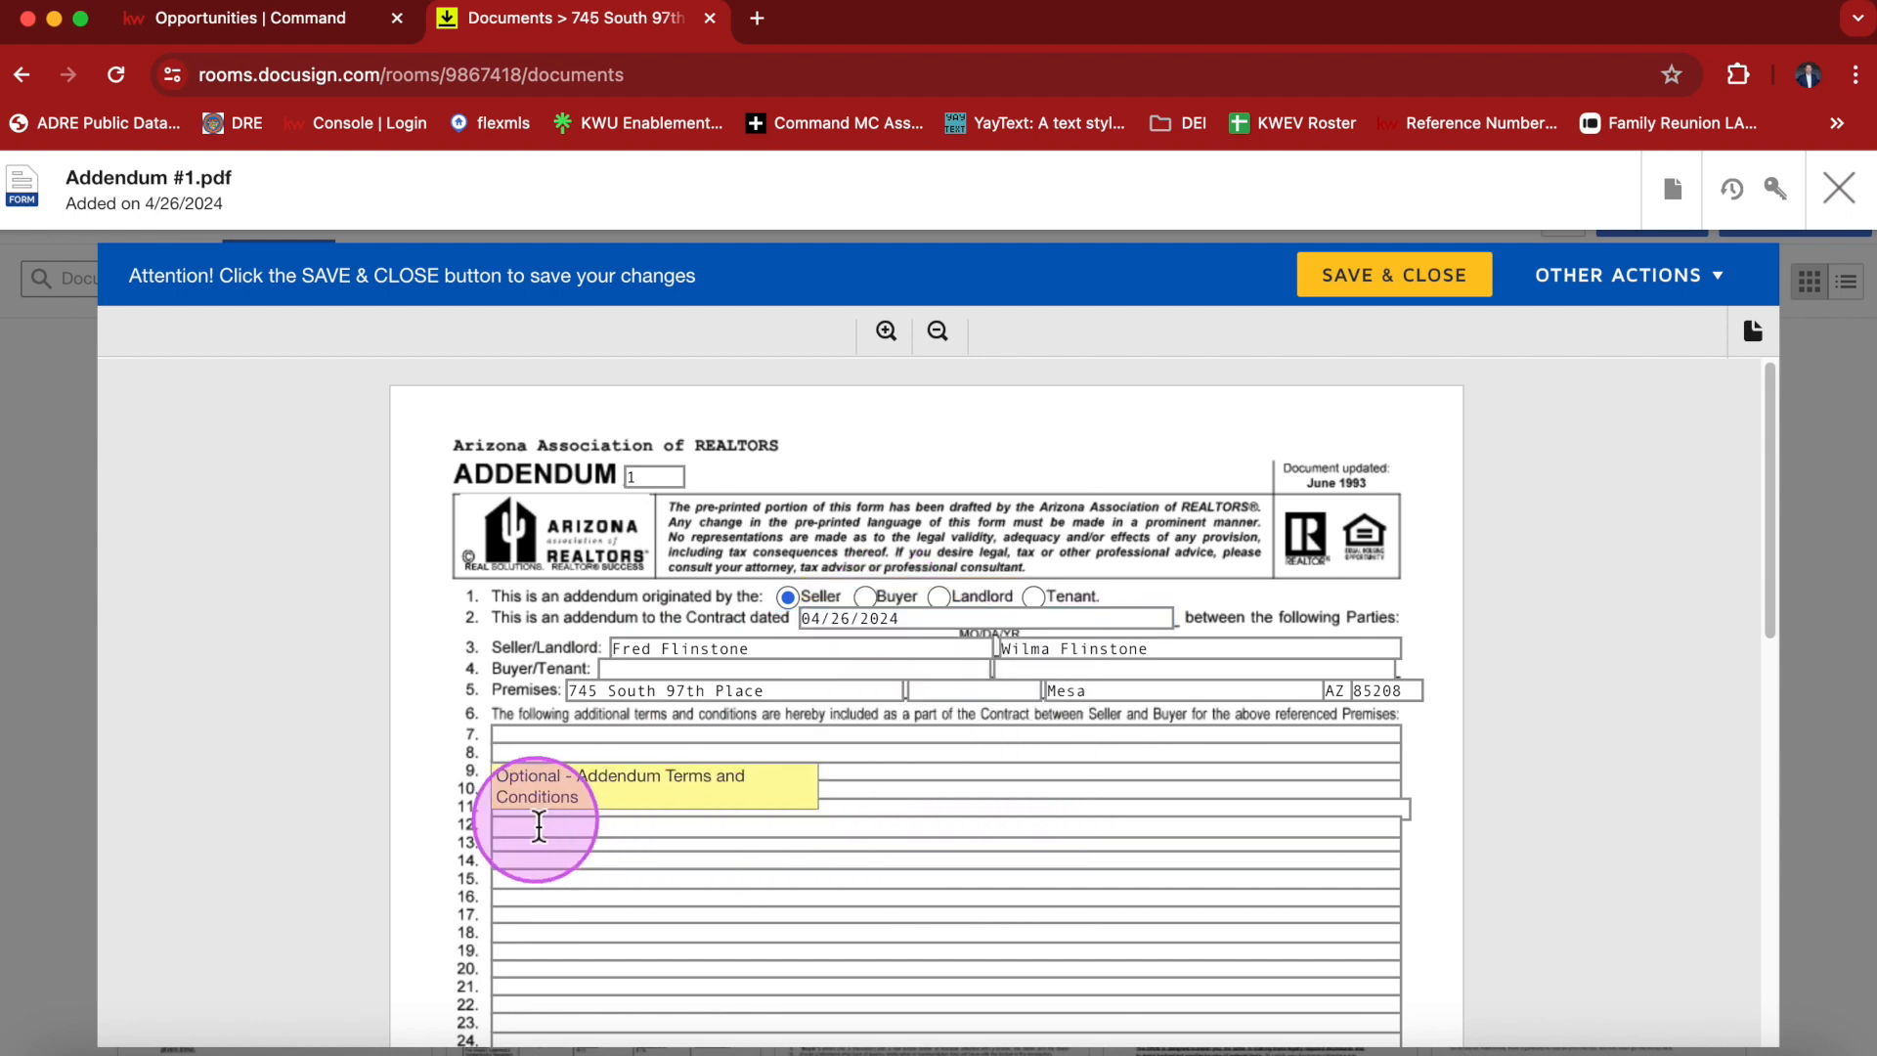
Enter "Buyer to provide one full year of free tacos" on line 7 of the additional terms.
{"action": "left_click", "coordinate": [494, 741]}
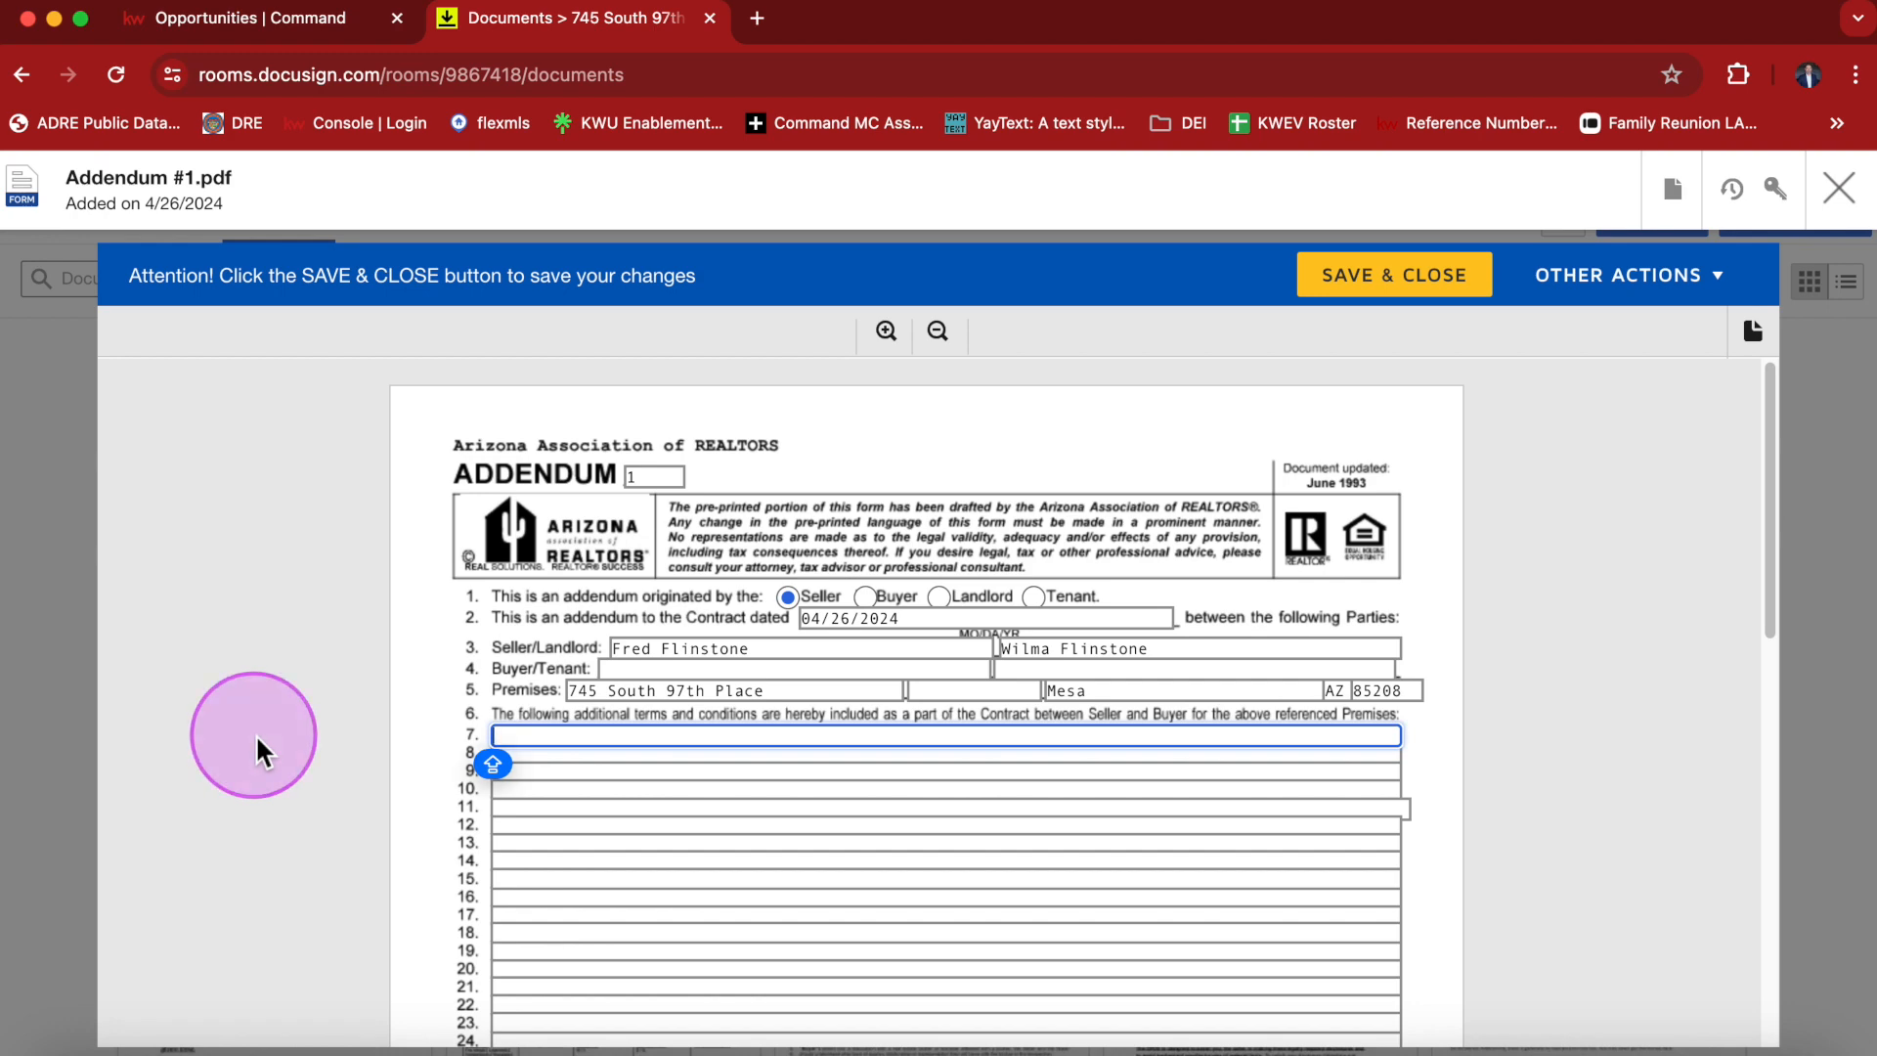
{"action": "type", "text": "BU"}
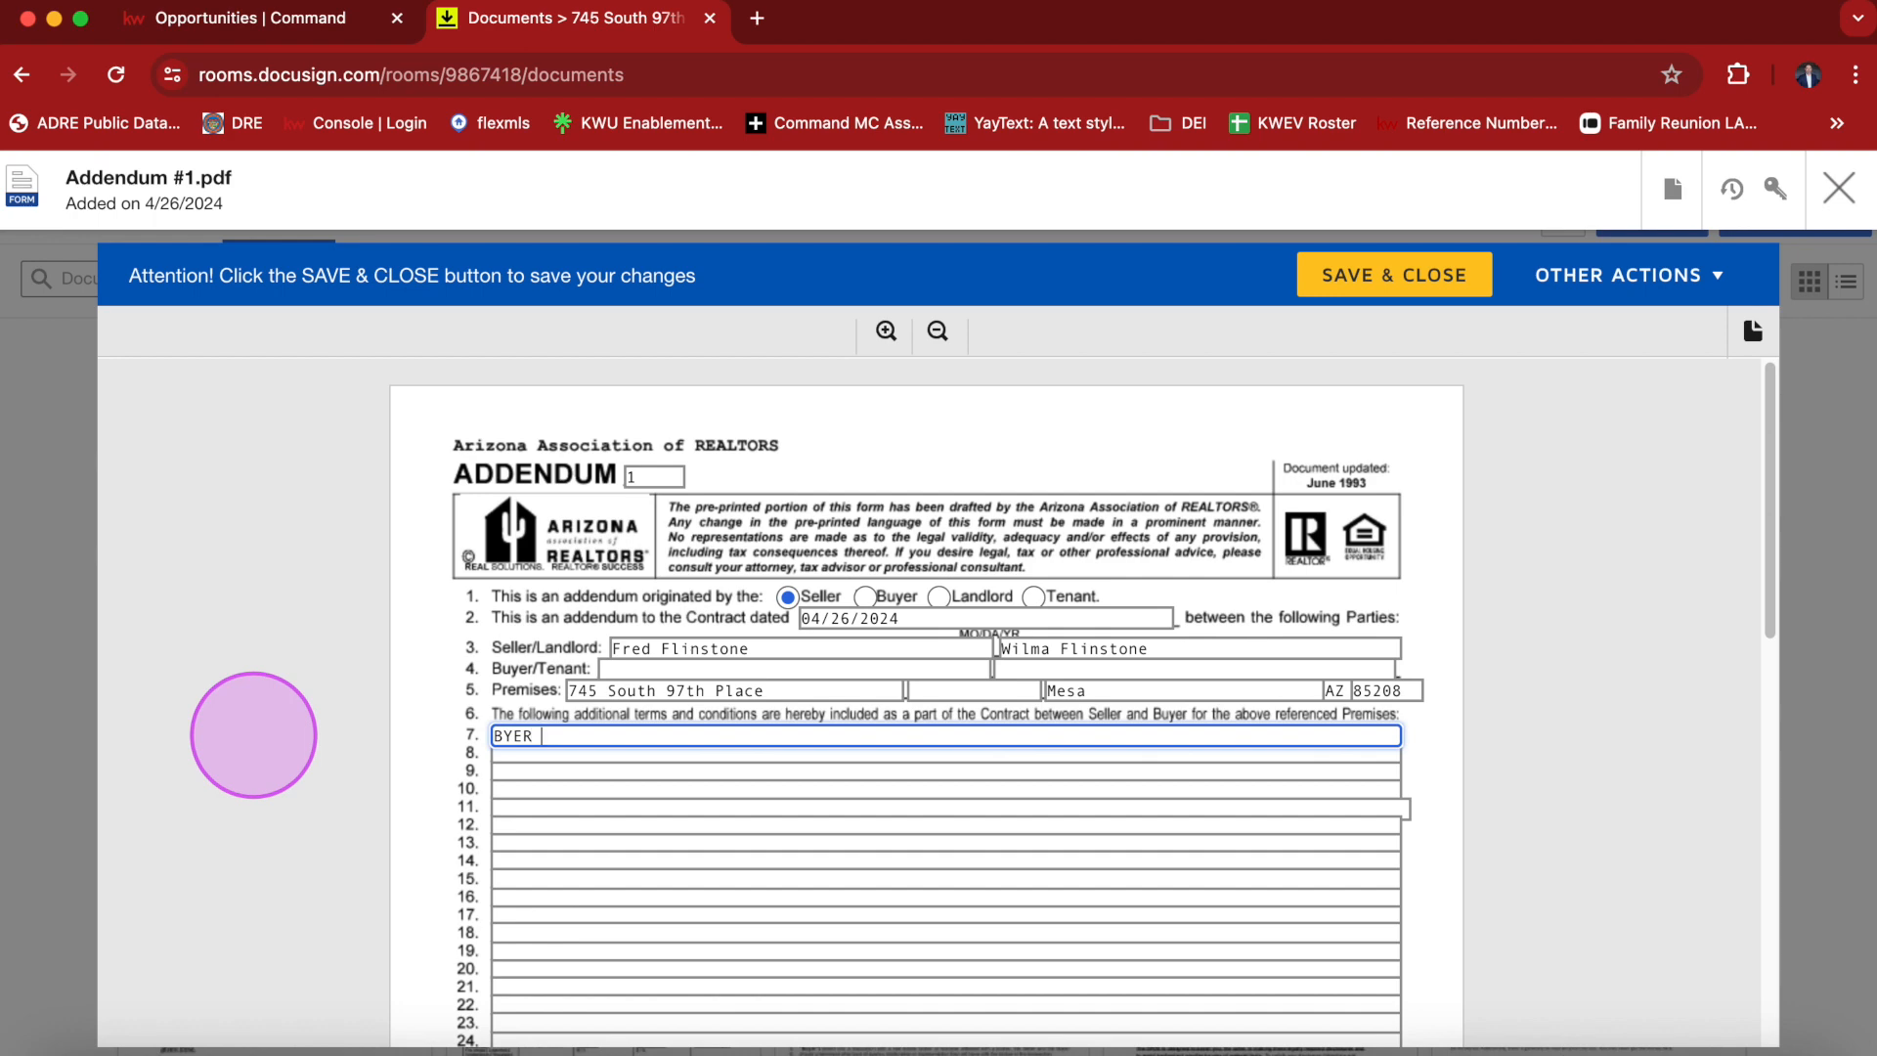
{"action": "key", "text": "Tab"}
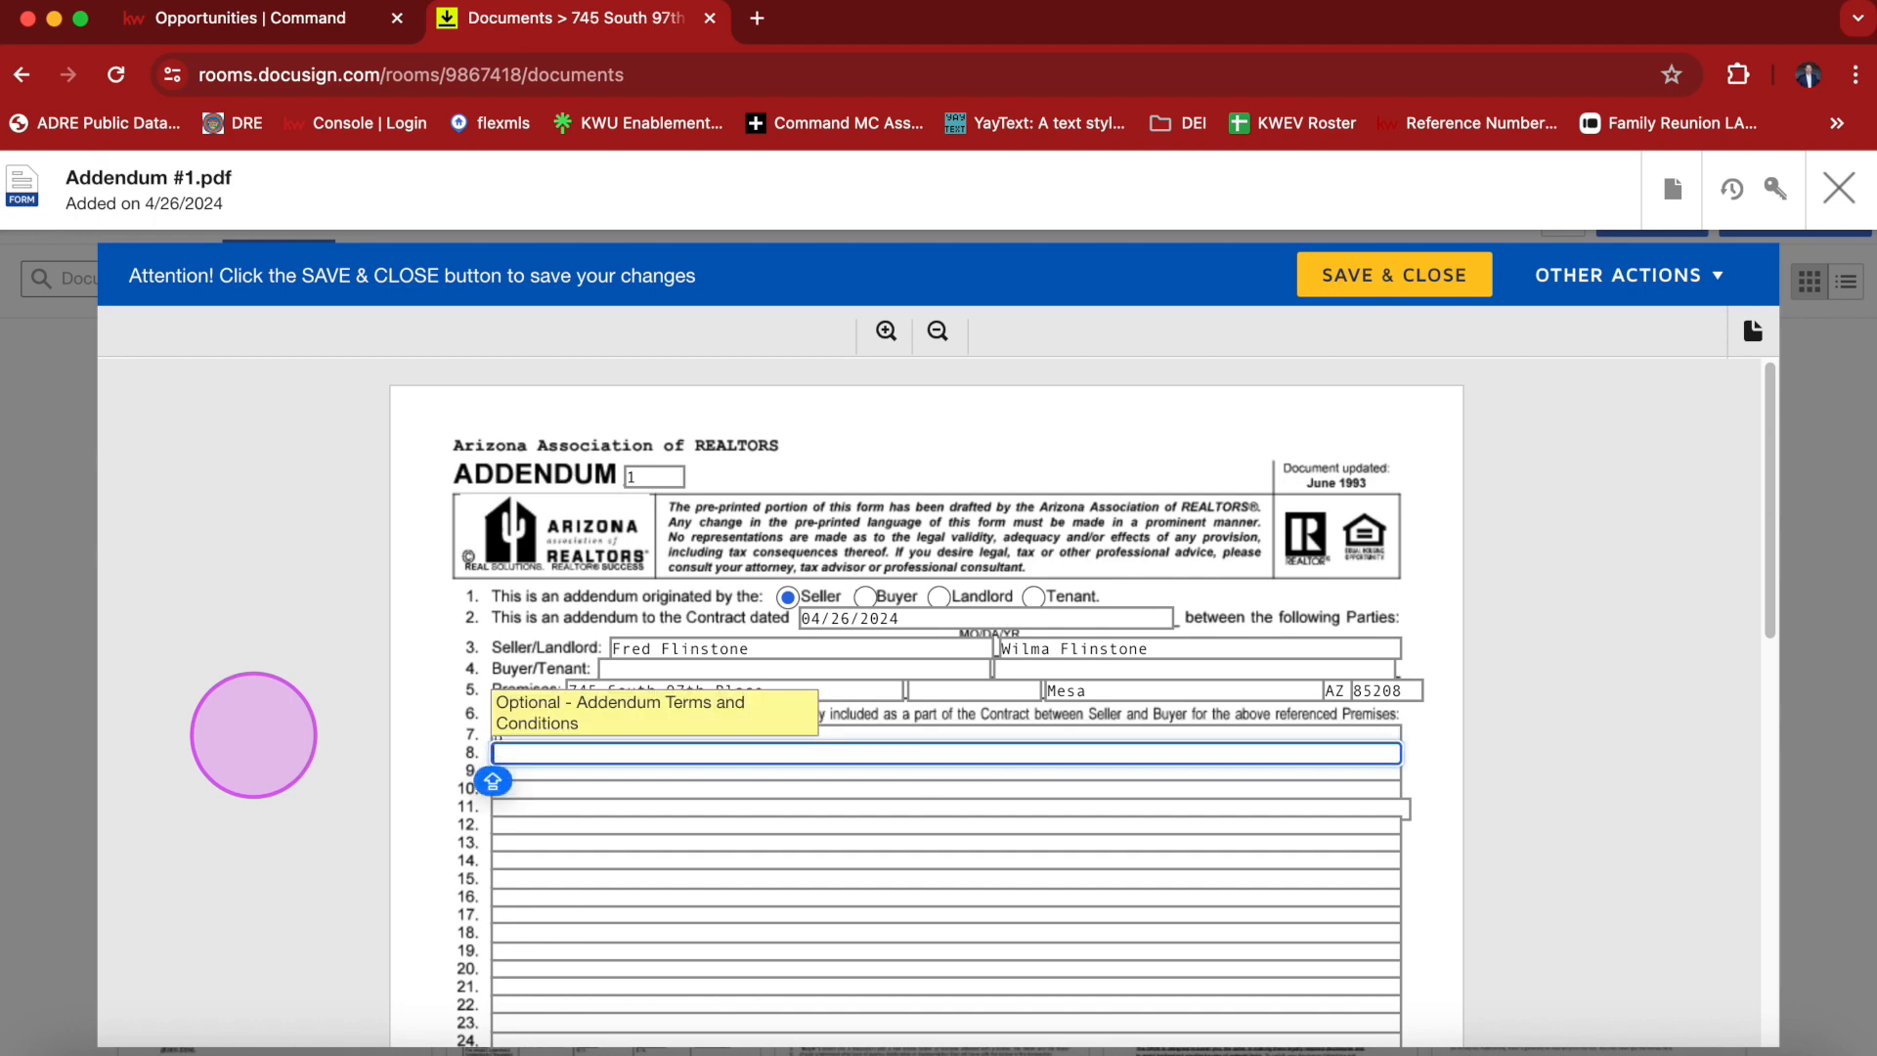
{"action": "left_click", "coordinate": [515, 737]}
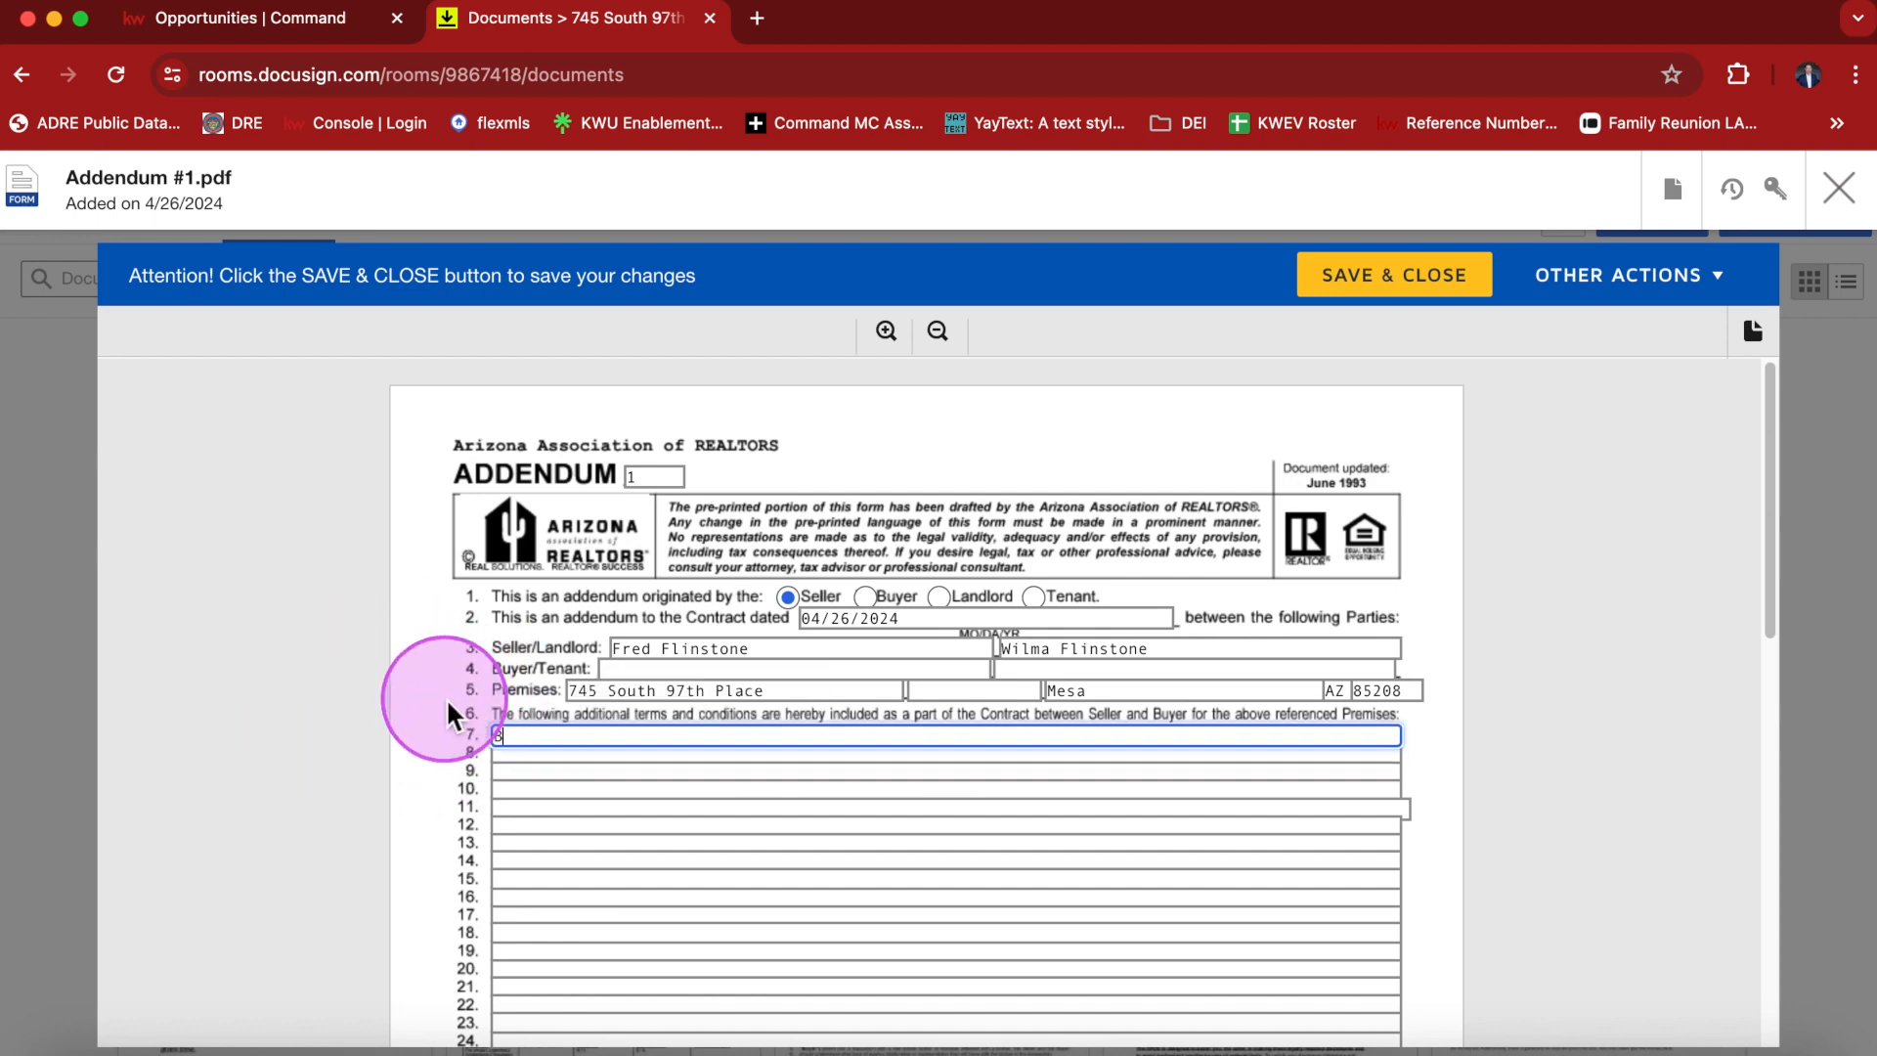
{"action": "type", "text": "uy"}
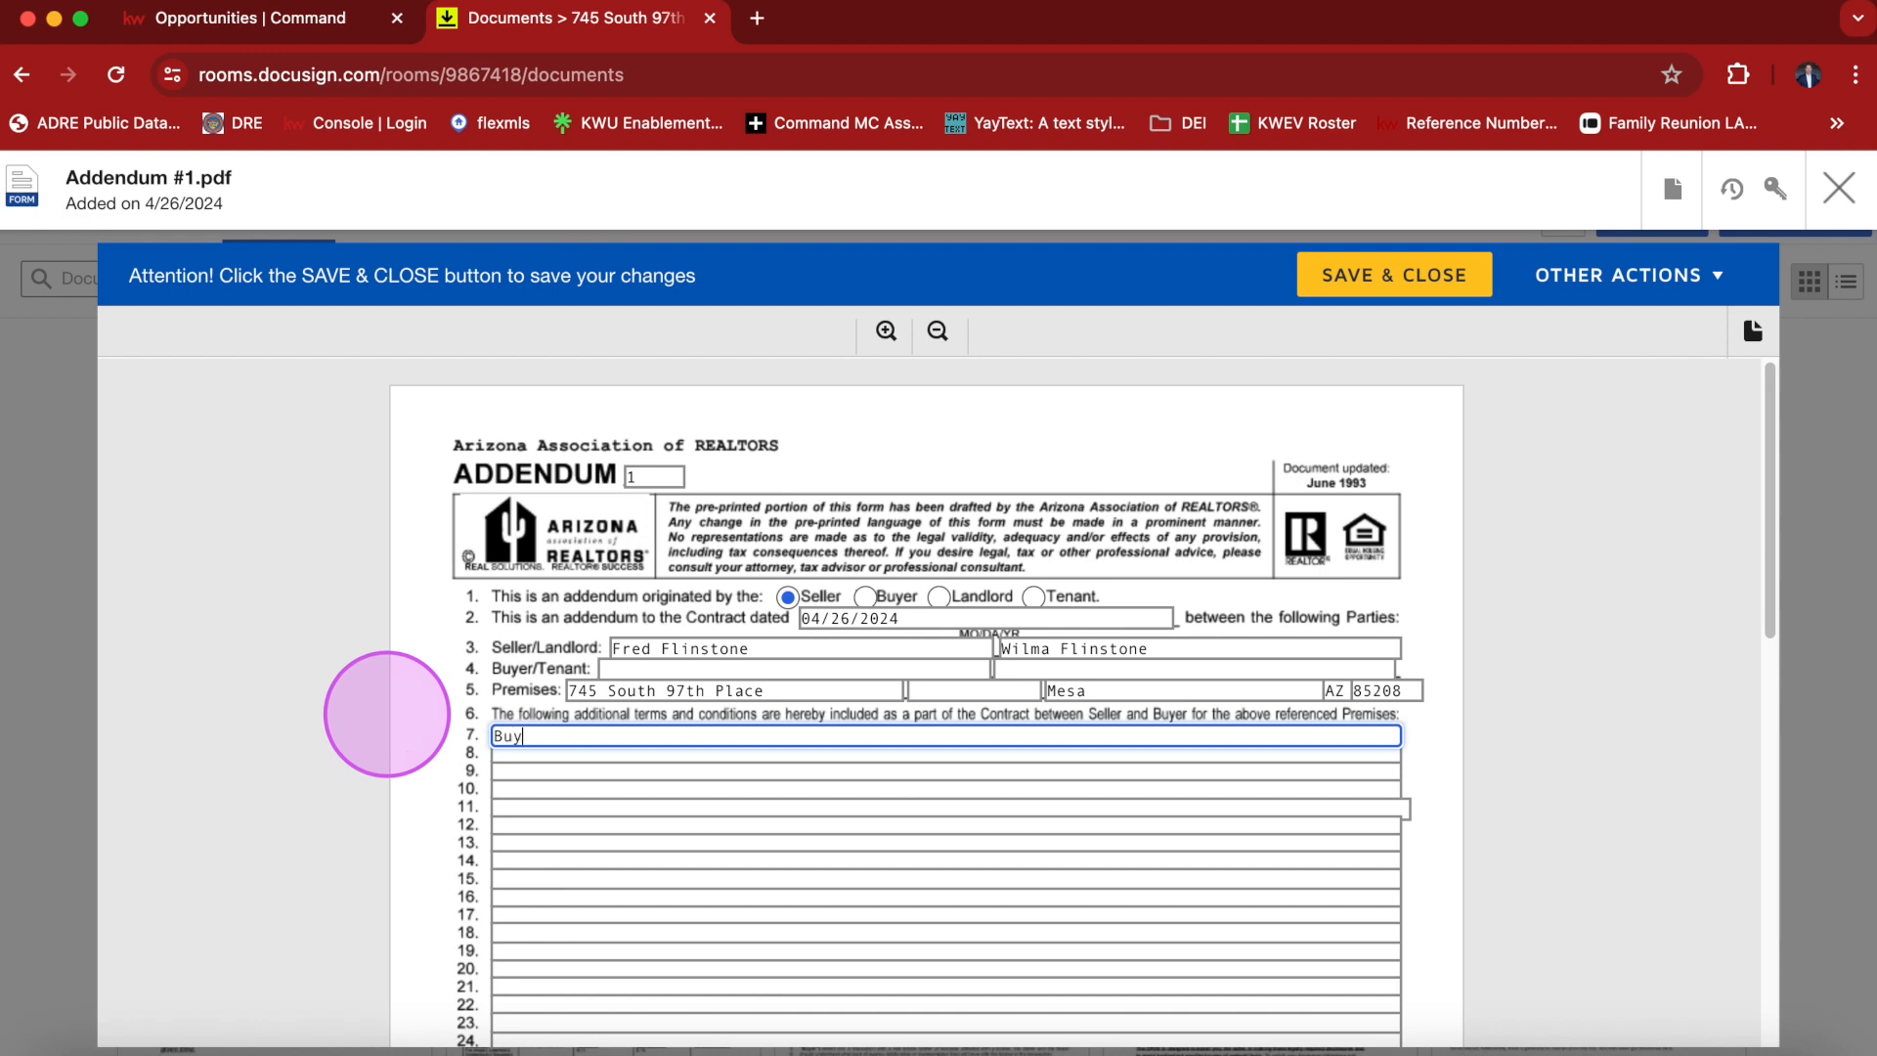
{"action": "type", "text": "er"}
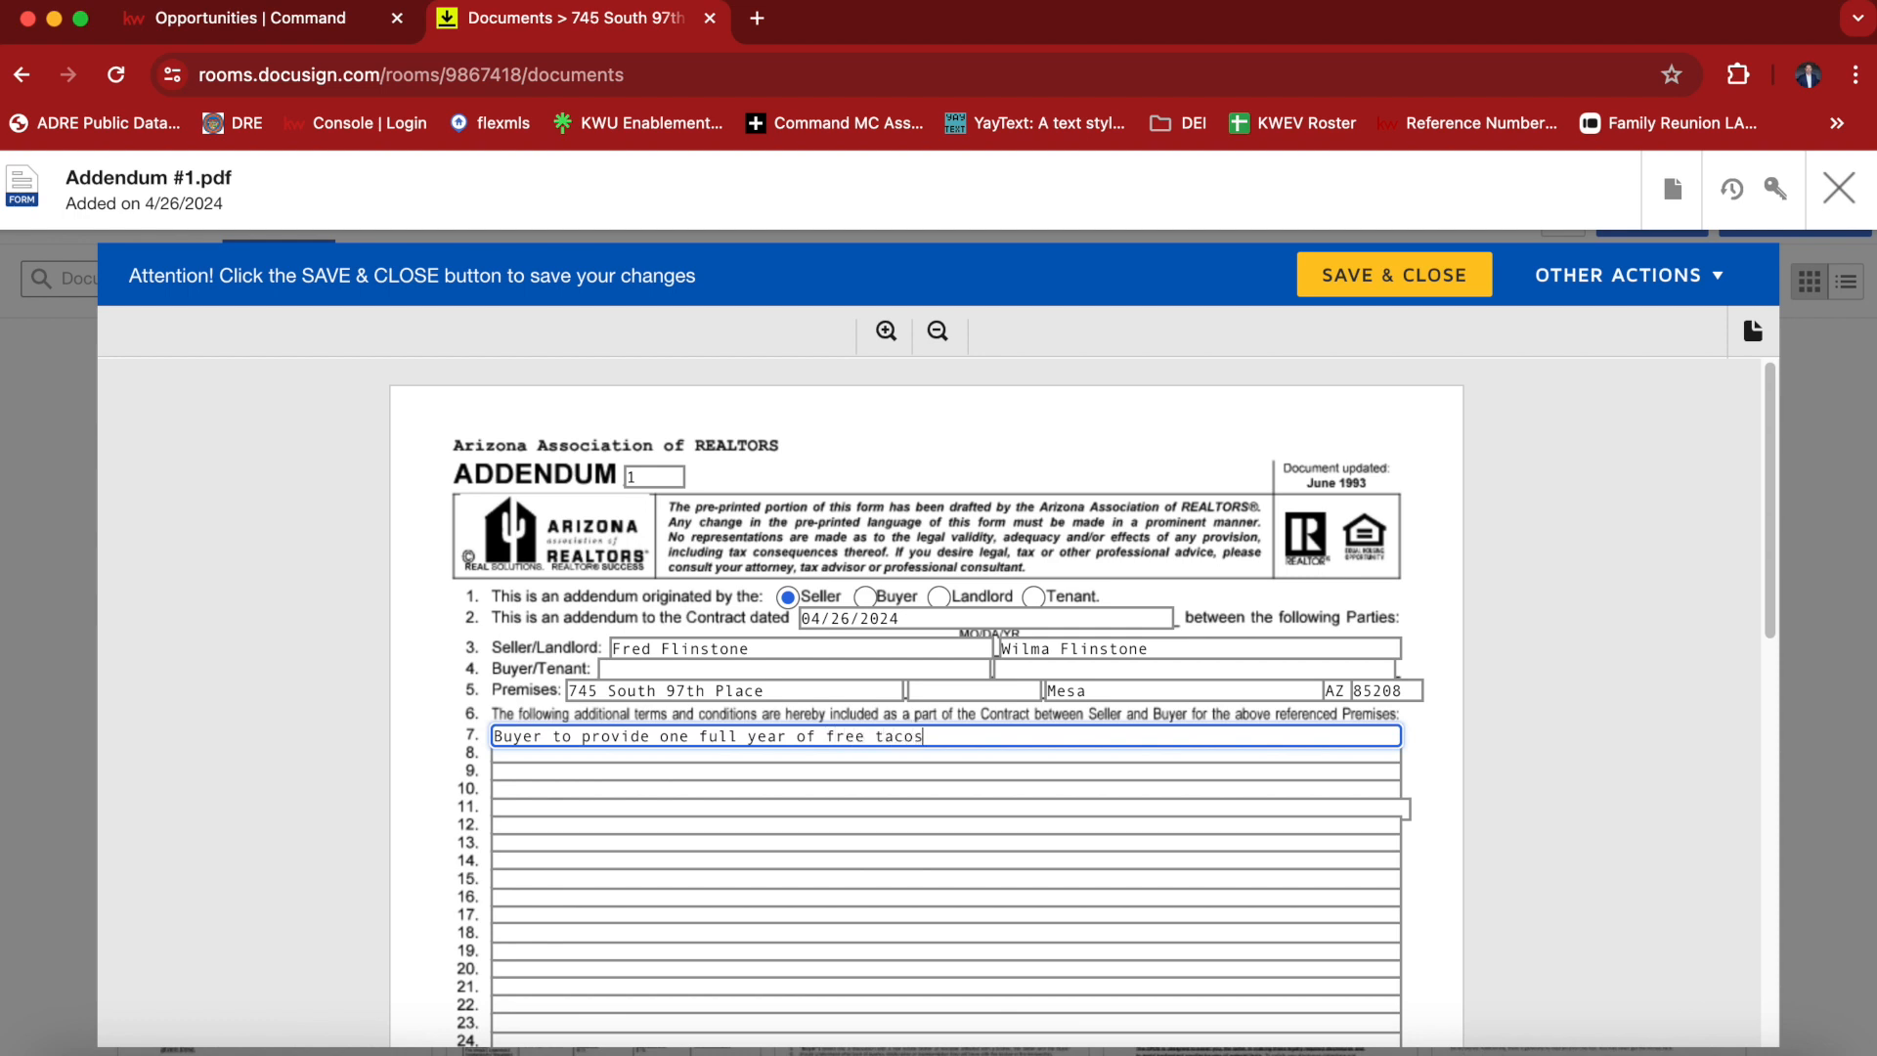
Finish line 7 with an exclamation mark and save and close the Addendum #1 form.
{"action": "type", "text": "s!"}
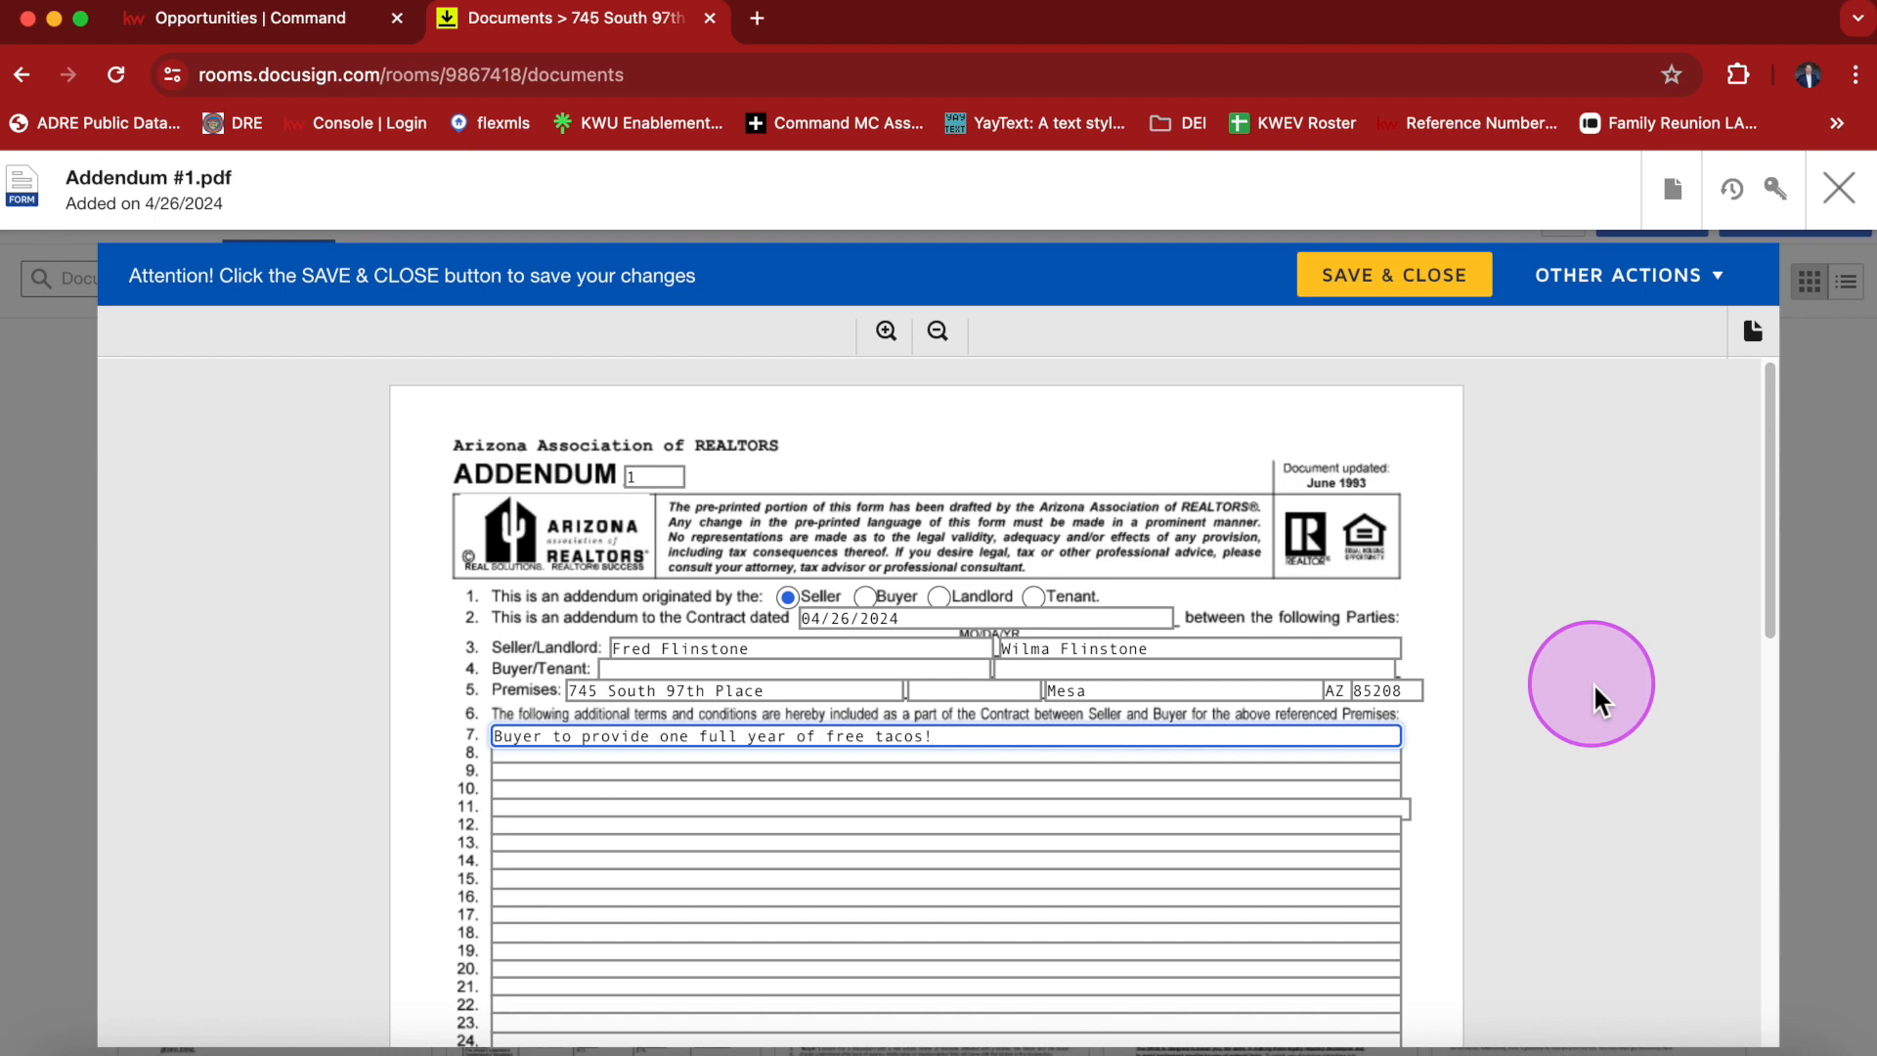
{"action": "scroll", "coordinate": [1592, 682], "scroll_direction": "down", "scroll_amount": 5}
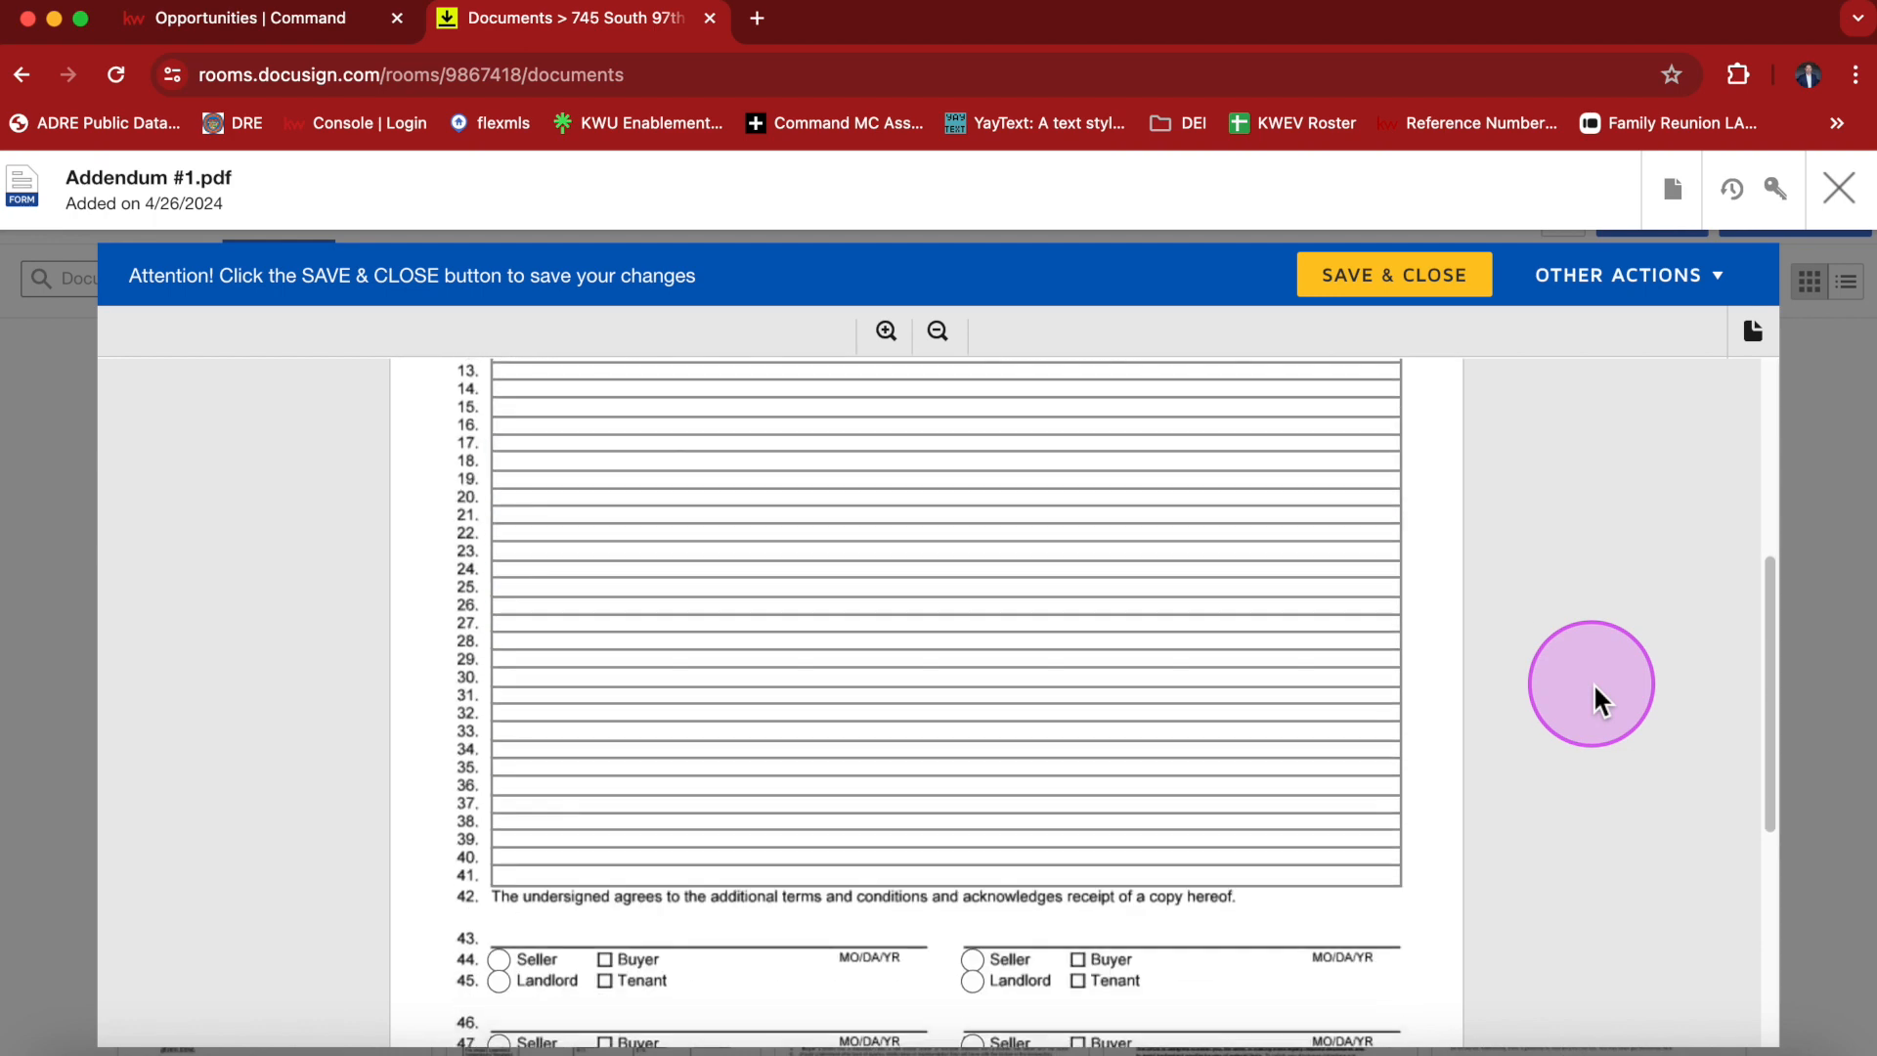
{"action": "left_click", "coordinate": [1399, 303]}
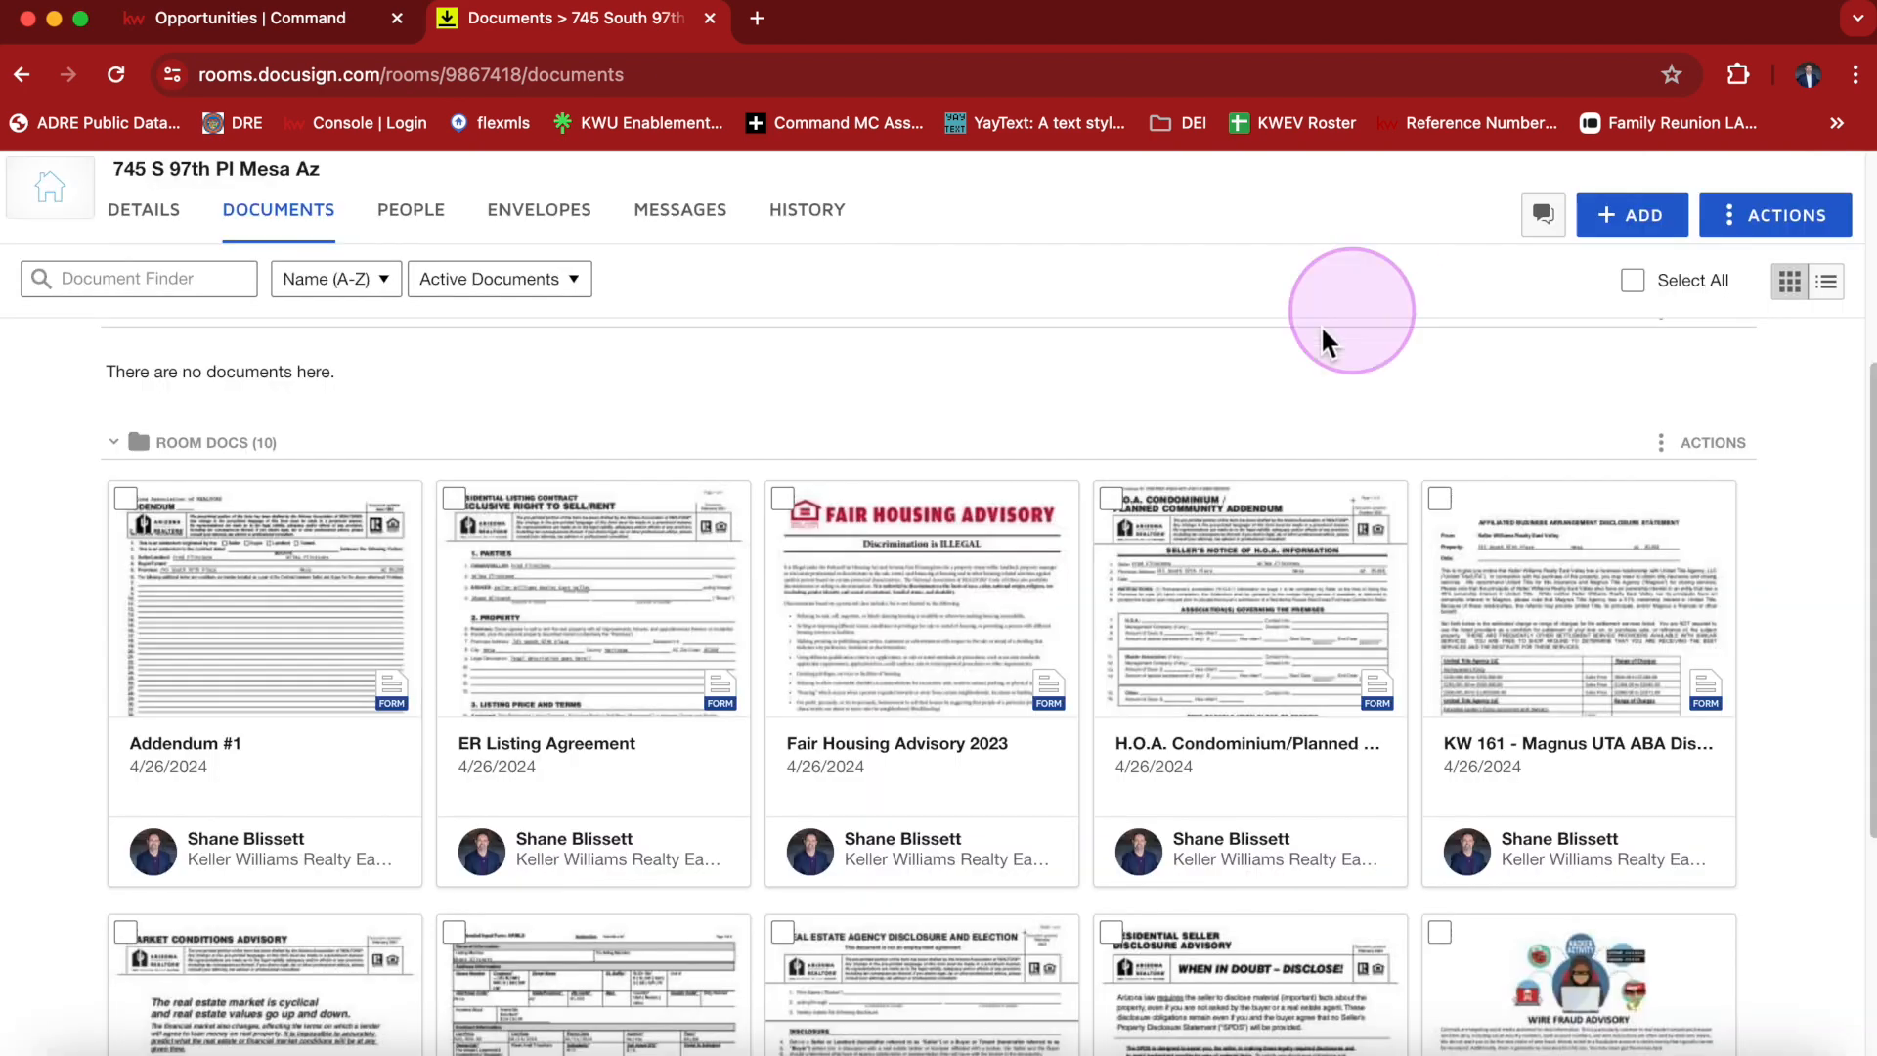
Select the Addendum #1 and ER Listing Agreement documents and create an envelope from them.
{"action": "left_click", "coordinate": [138, 507]}
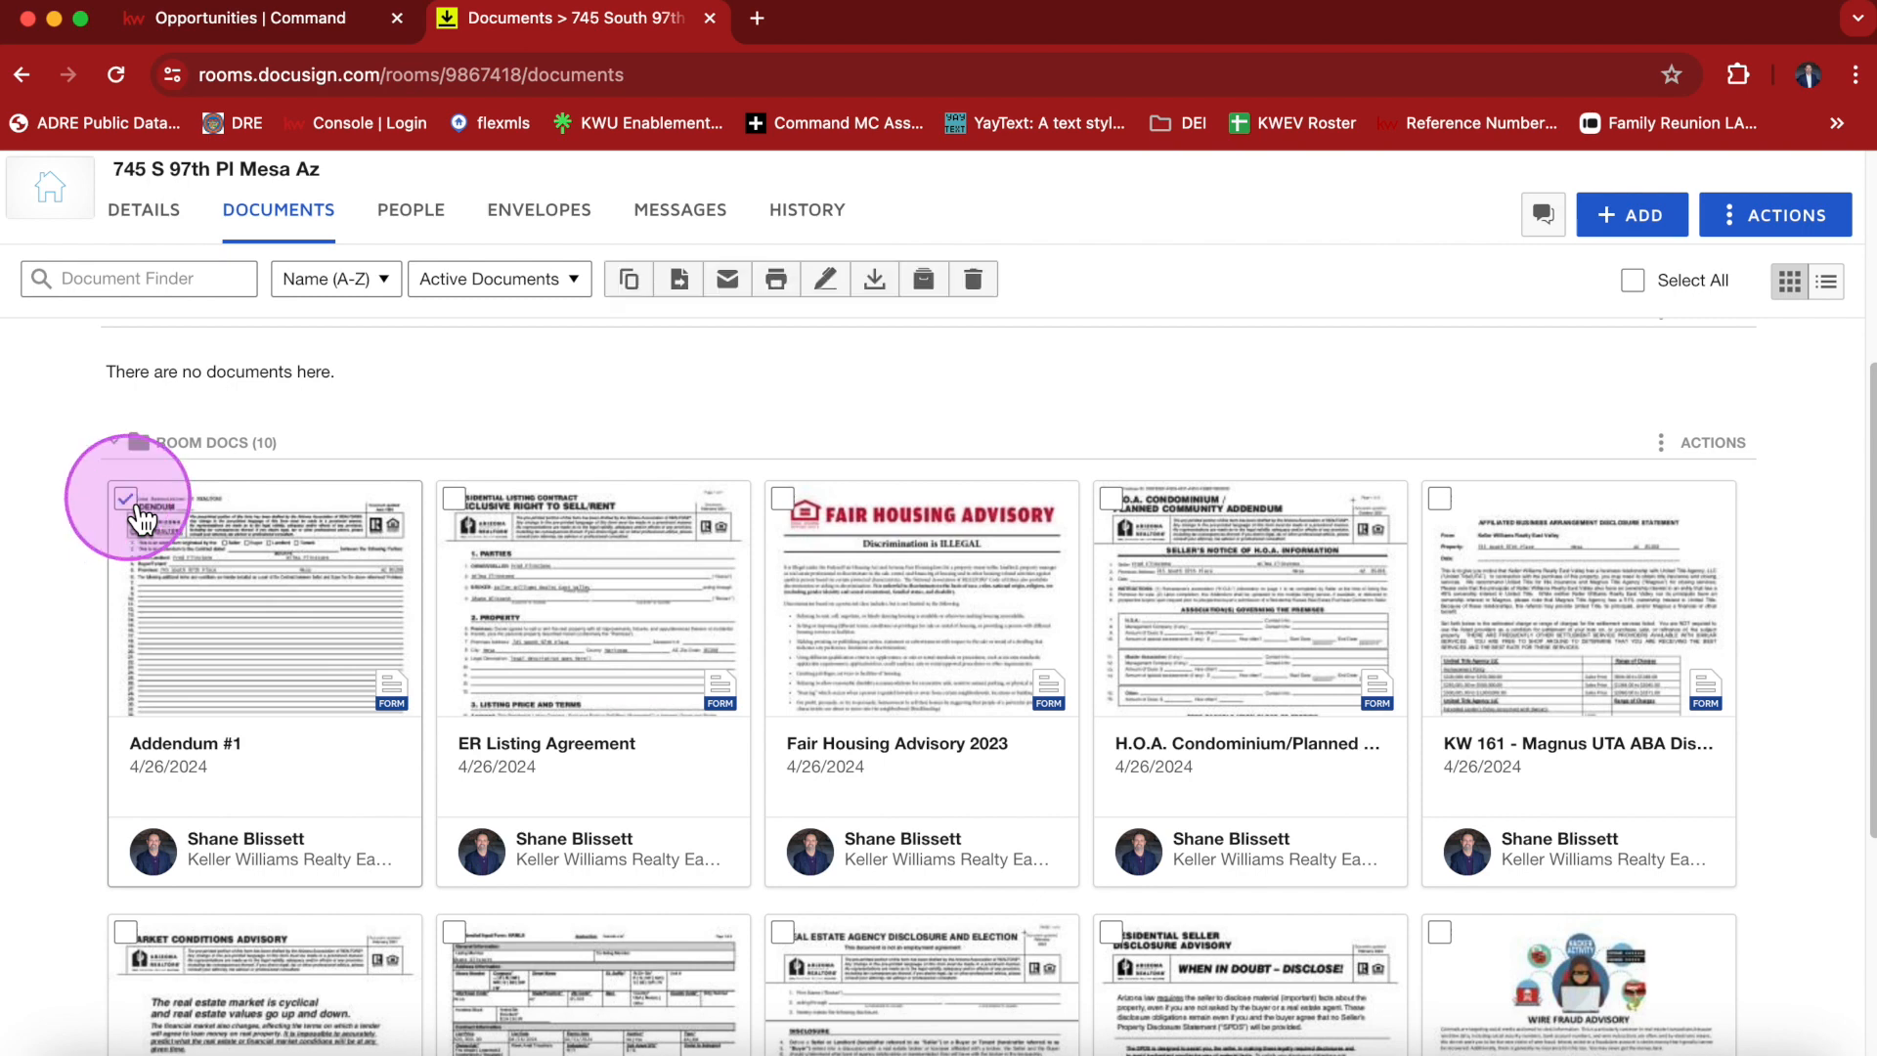
{"action": "left_click", "coordinate": [455, 501]}
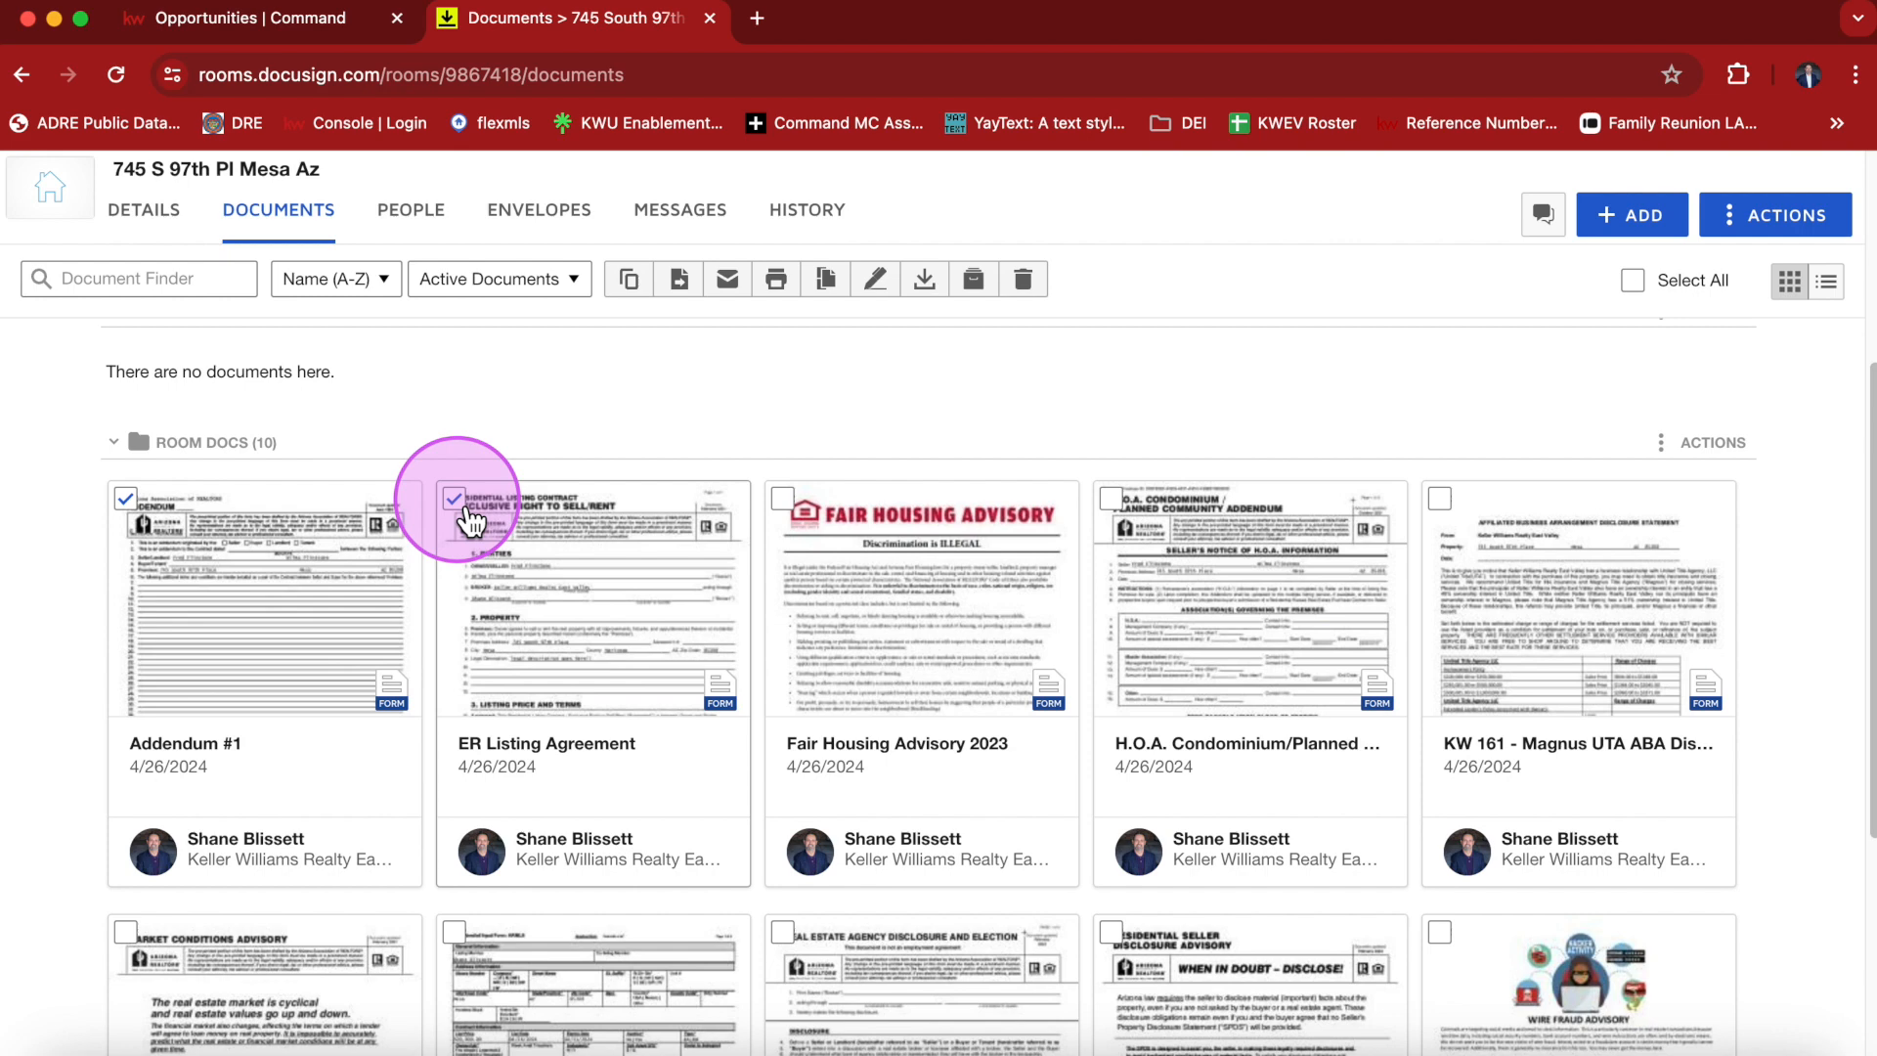
{"action": "left_click", "coordinate": [534, 614]}
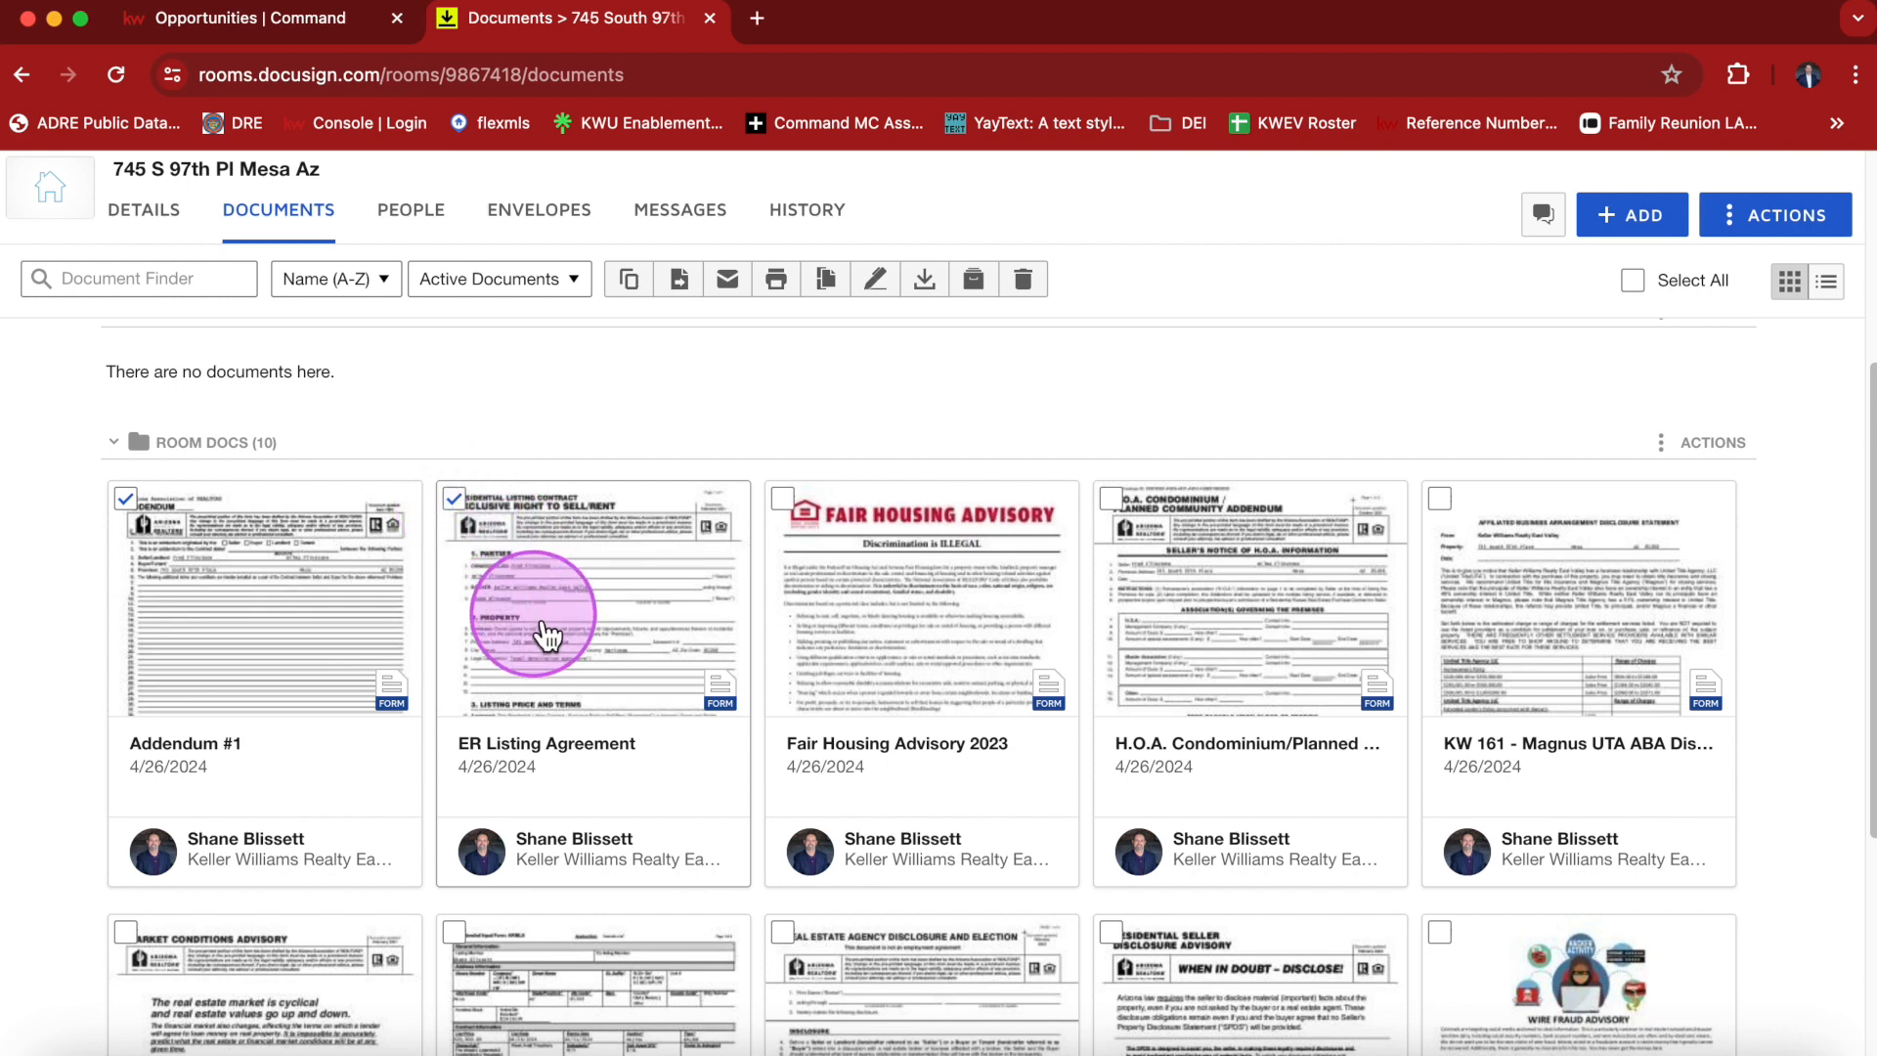
{"action": "right_click", "coordinate": [536, 616]}
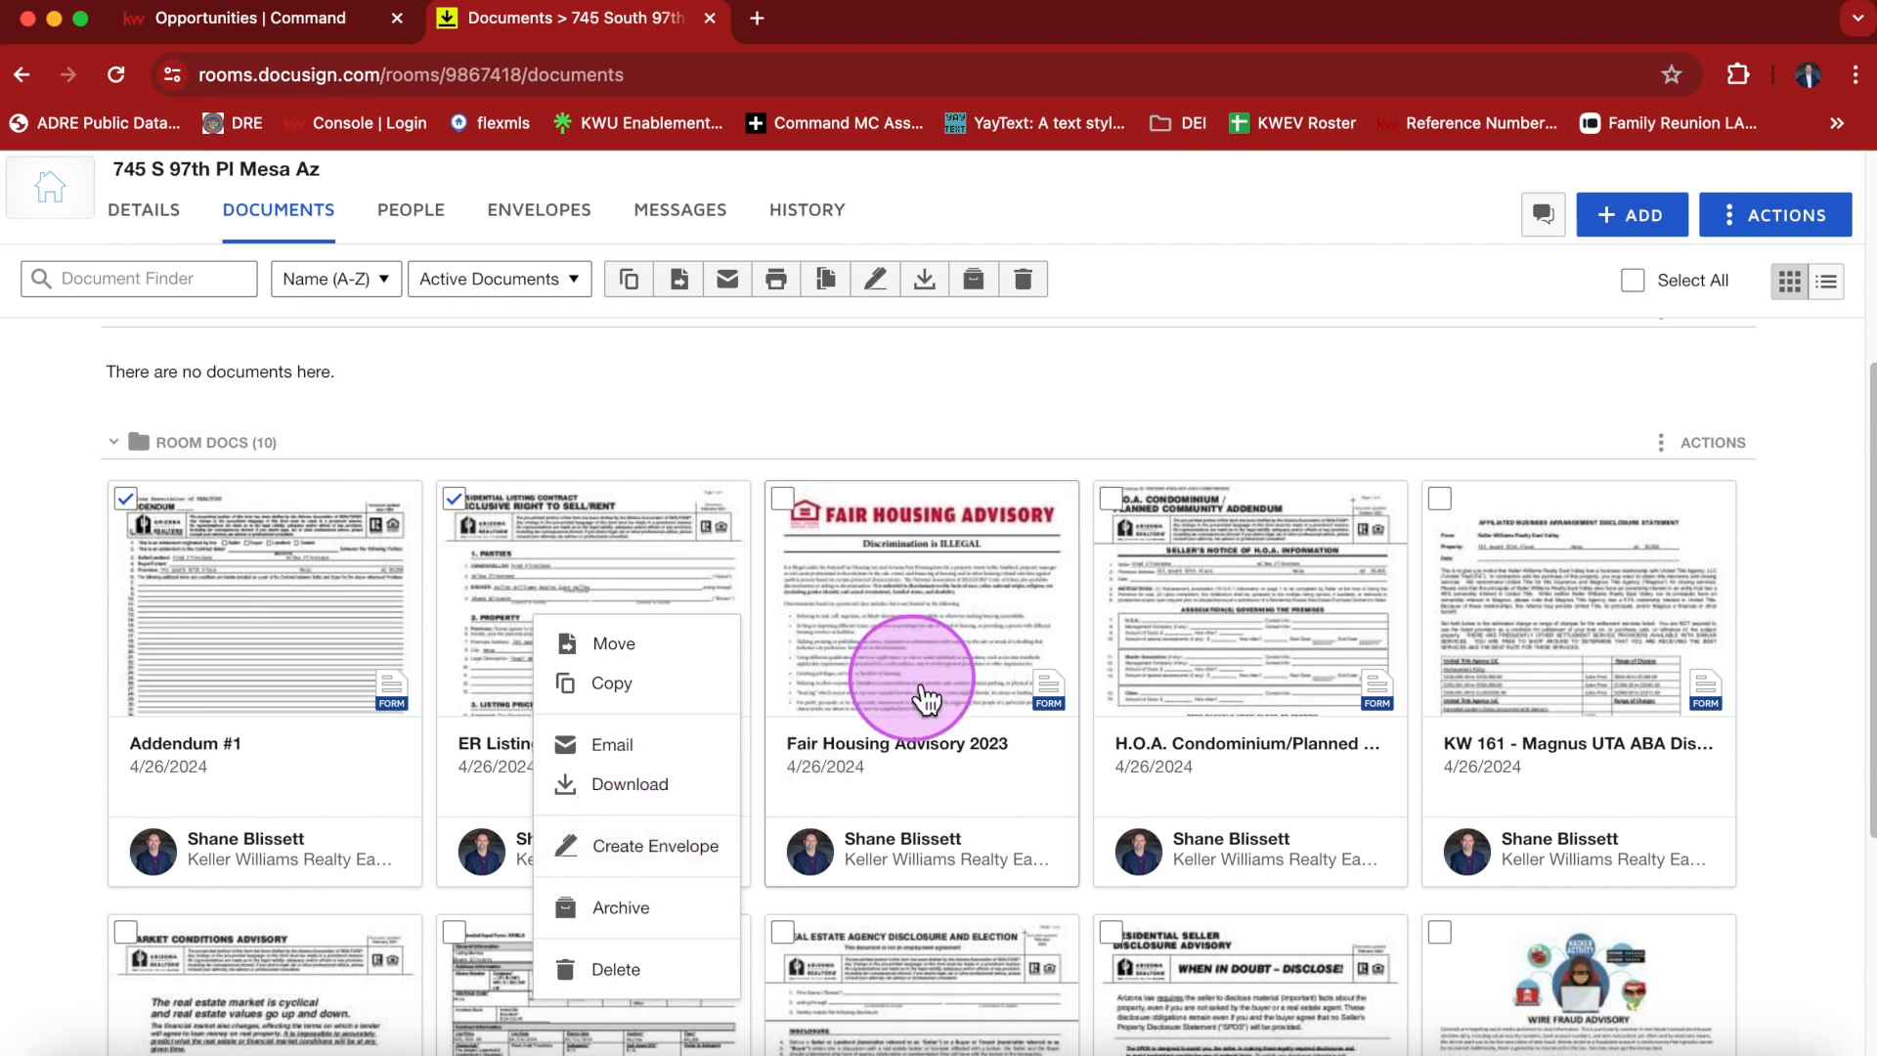
{"action": "left_click", "coordinate": [890, 285]}
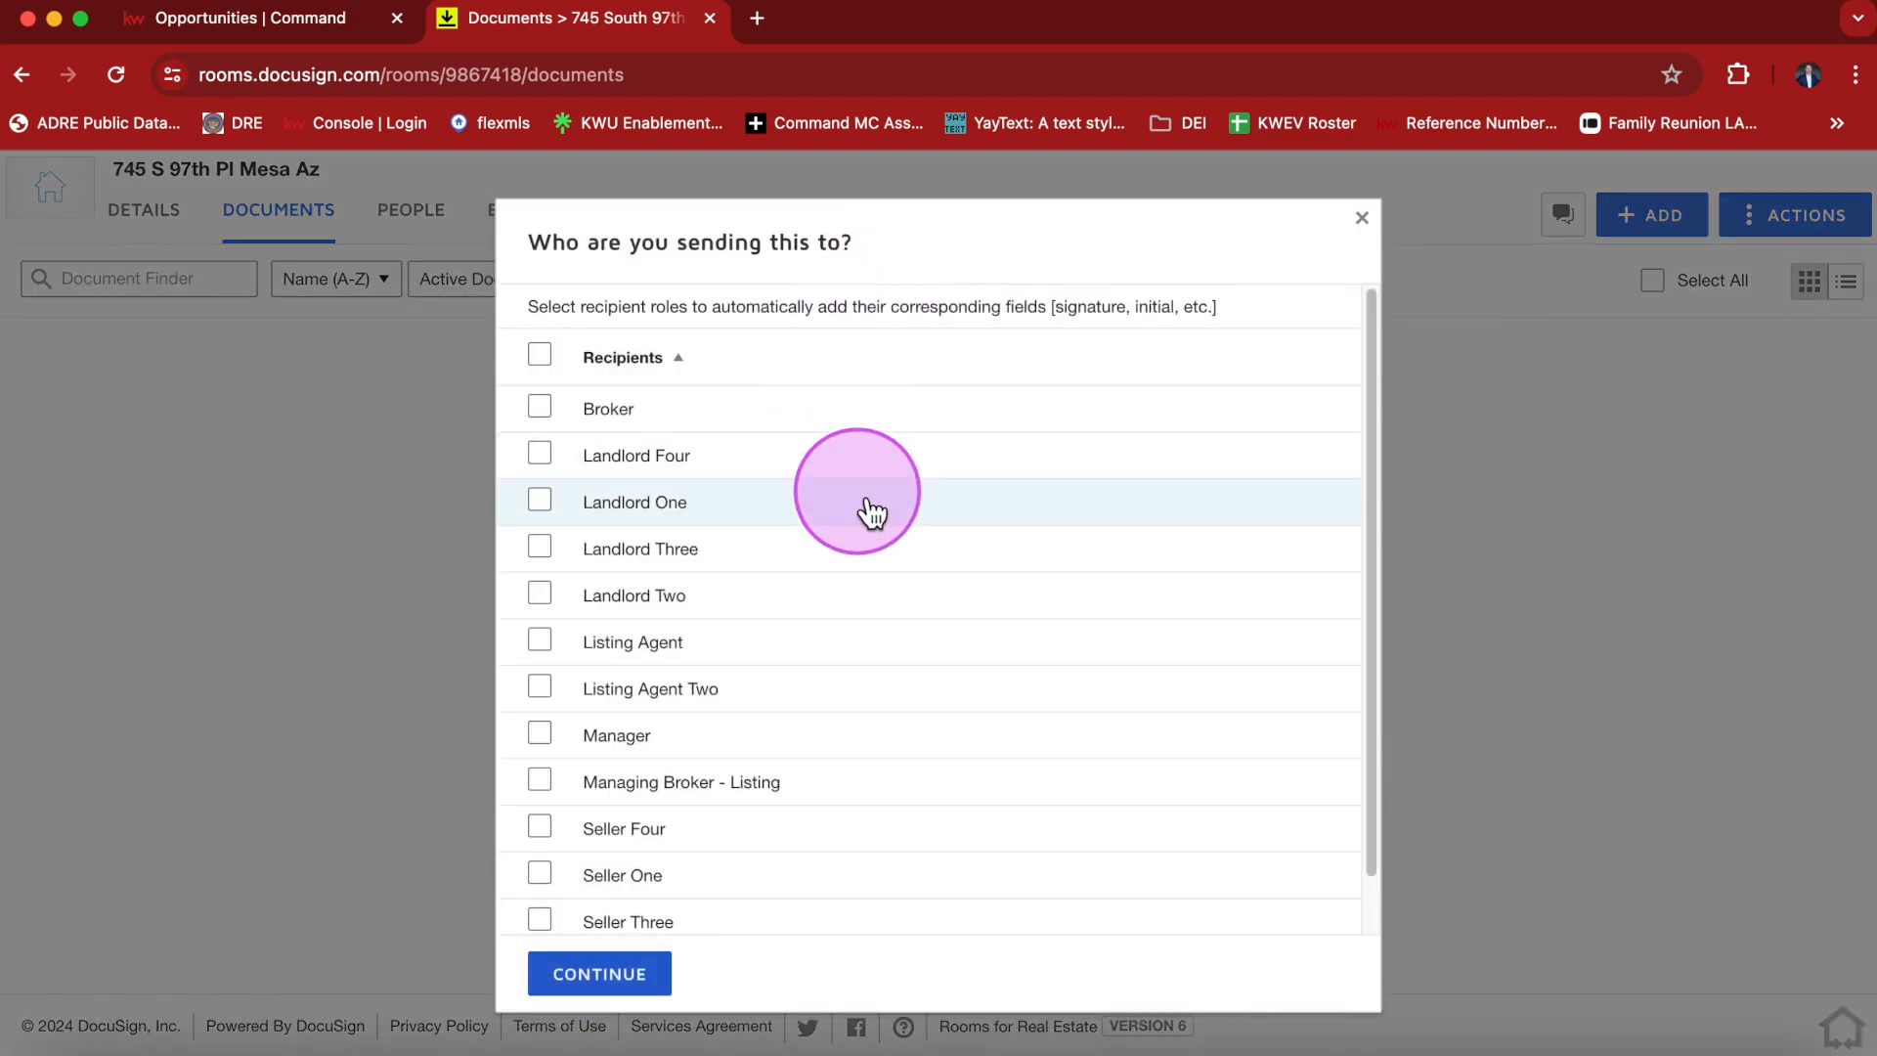
Choose Seller One and Seller Two as the envelope recipients and continue.
{"action": "scroll", "coordinate": [649, 679], "scroll_direction": "down", "scroll_amount": 1}
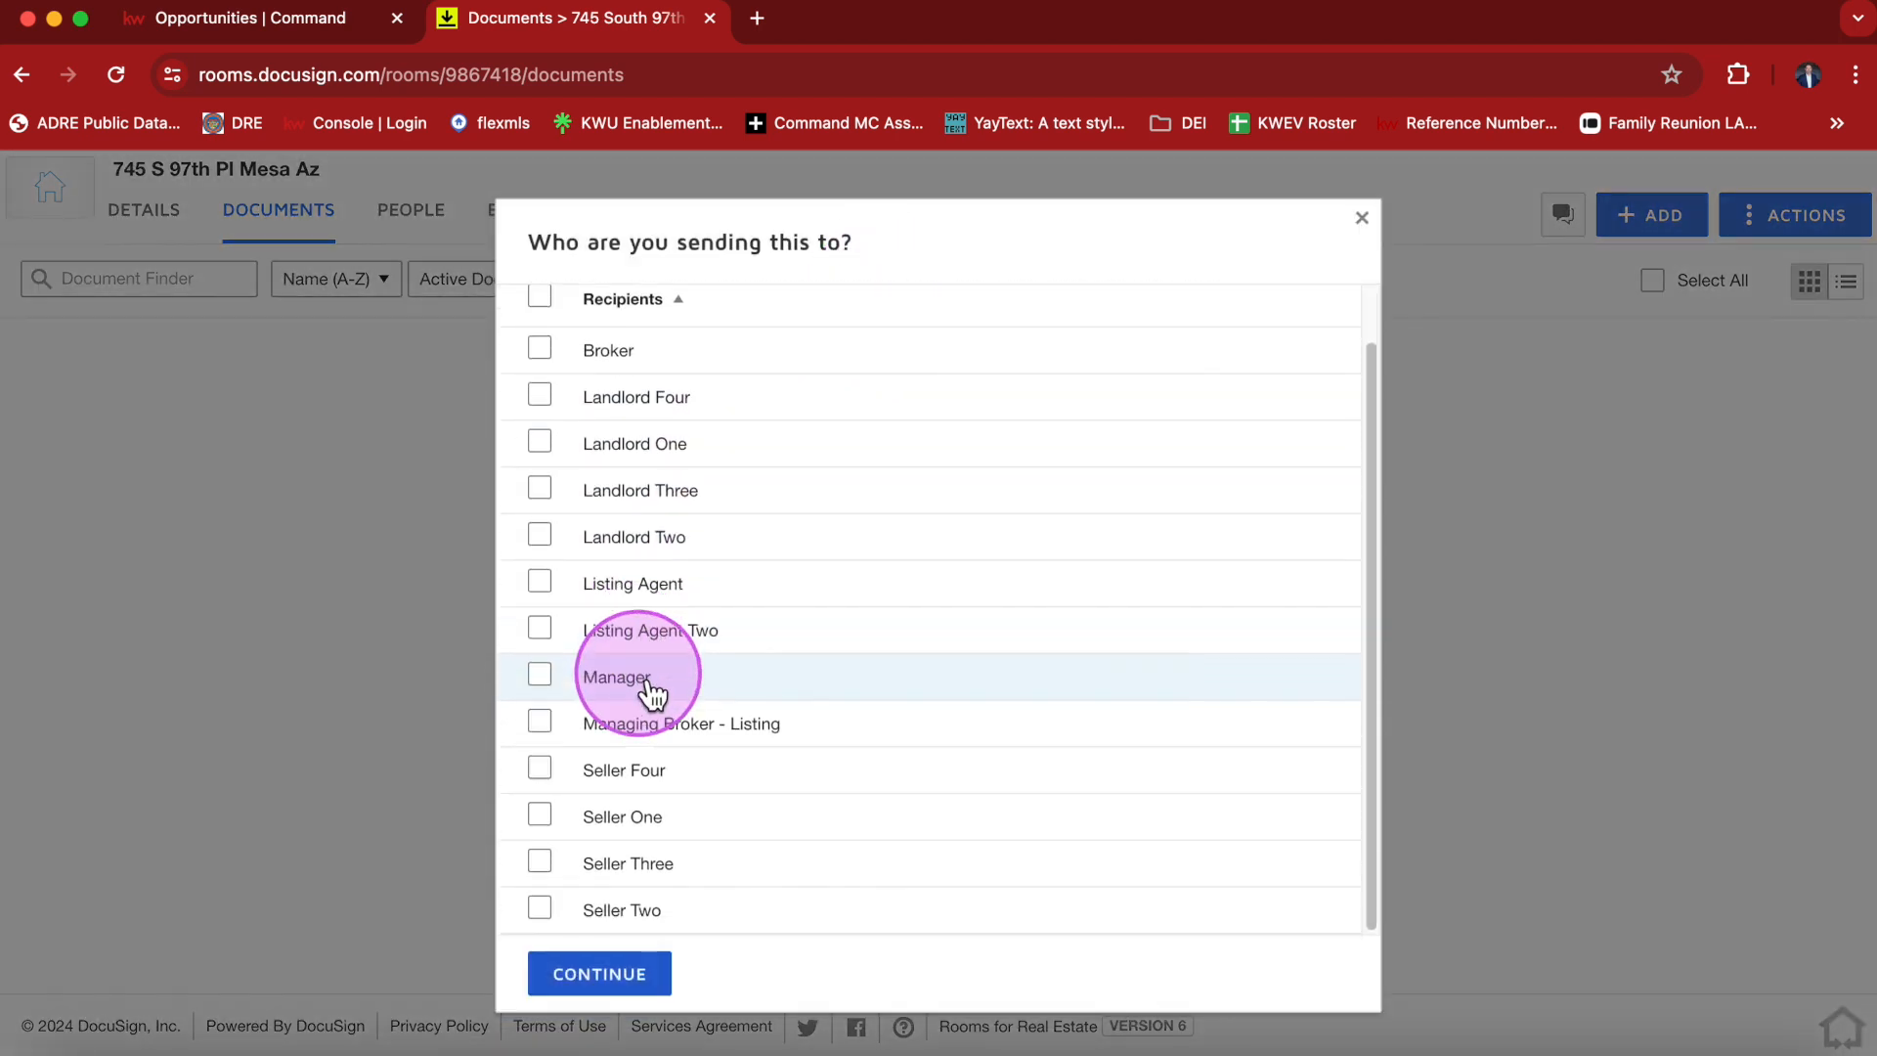
{"action": "left_click", "coordinate": [550, 823]}
{"action": "left_click", "coordinate": [557, 919]}
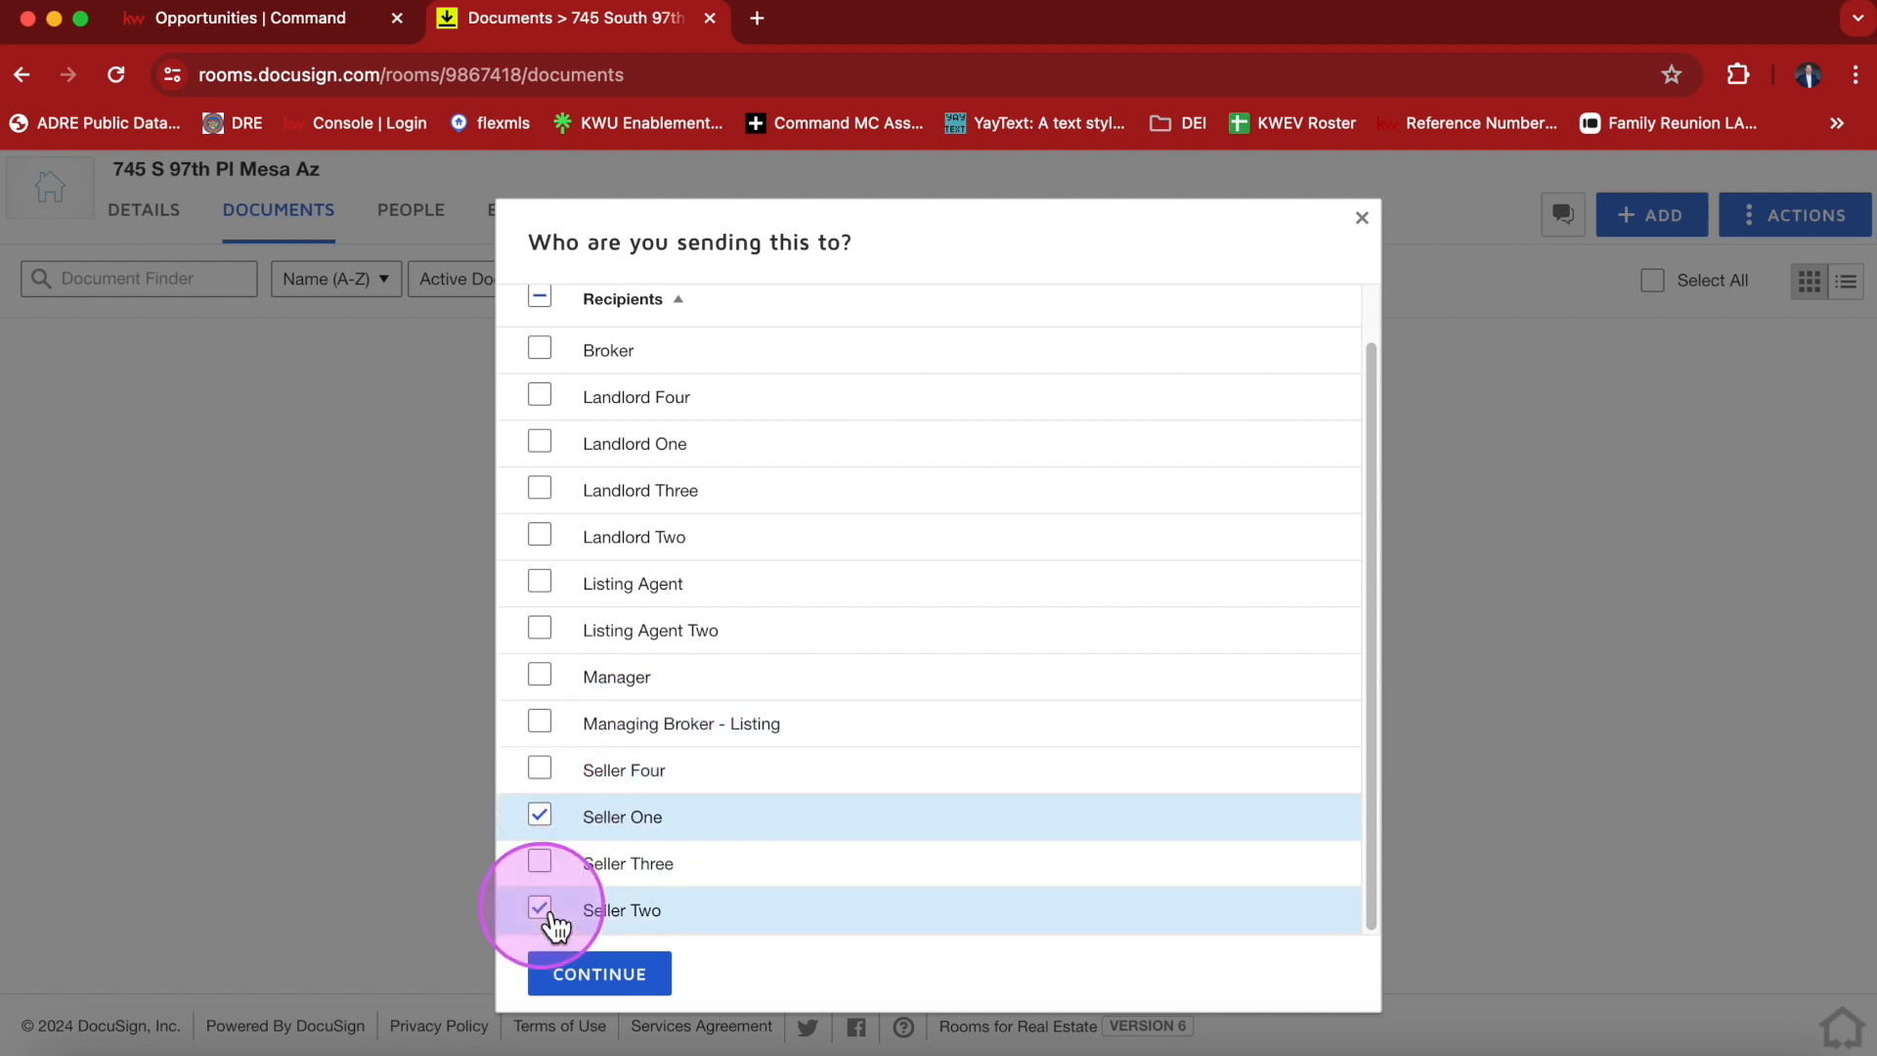
{"action": "left_click", "coordinate": [618, 989]}
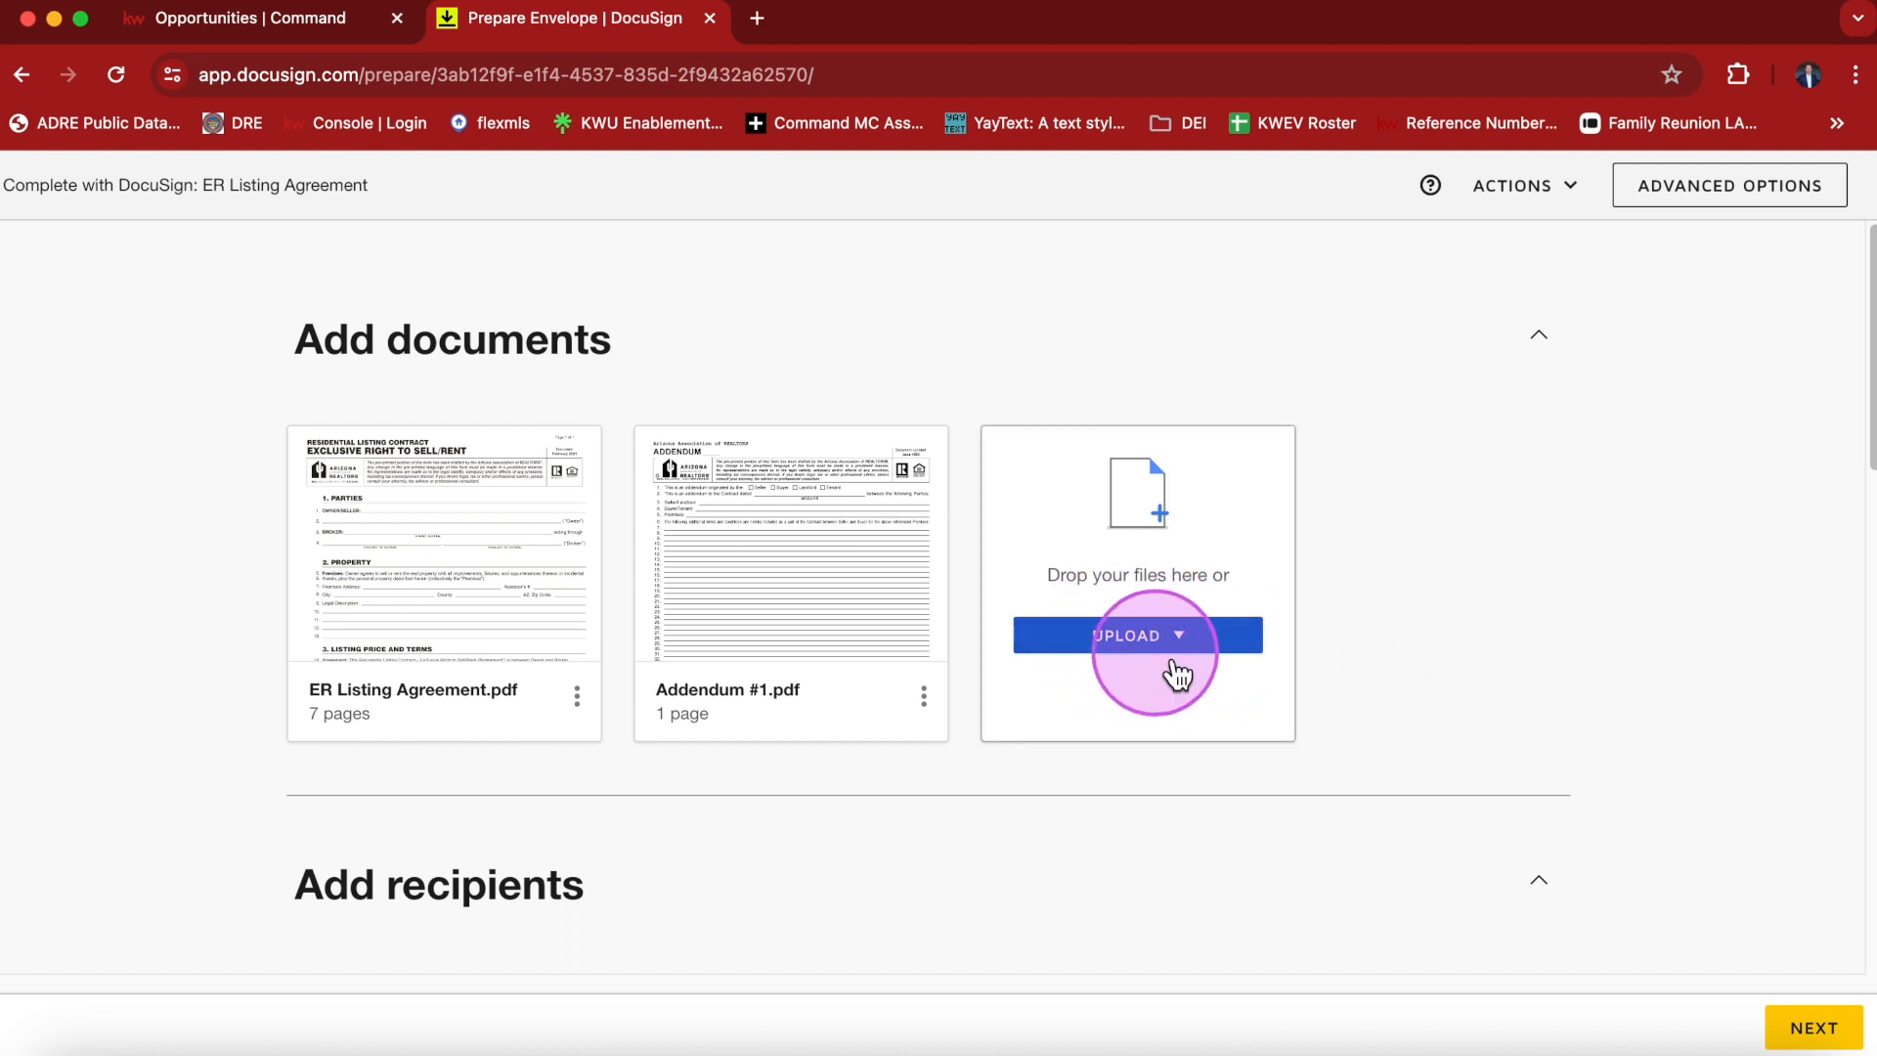
Review the envelope's documents and recipient details.
{"action": "scroll", "coordinate": [1454, 664], "scroll_direction": "down", "scroll_amount": 3}
{"action": "scroll", "coordinate": [203, 637], "scroll_direction": "down", "scroll_amount": 5}
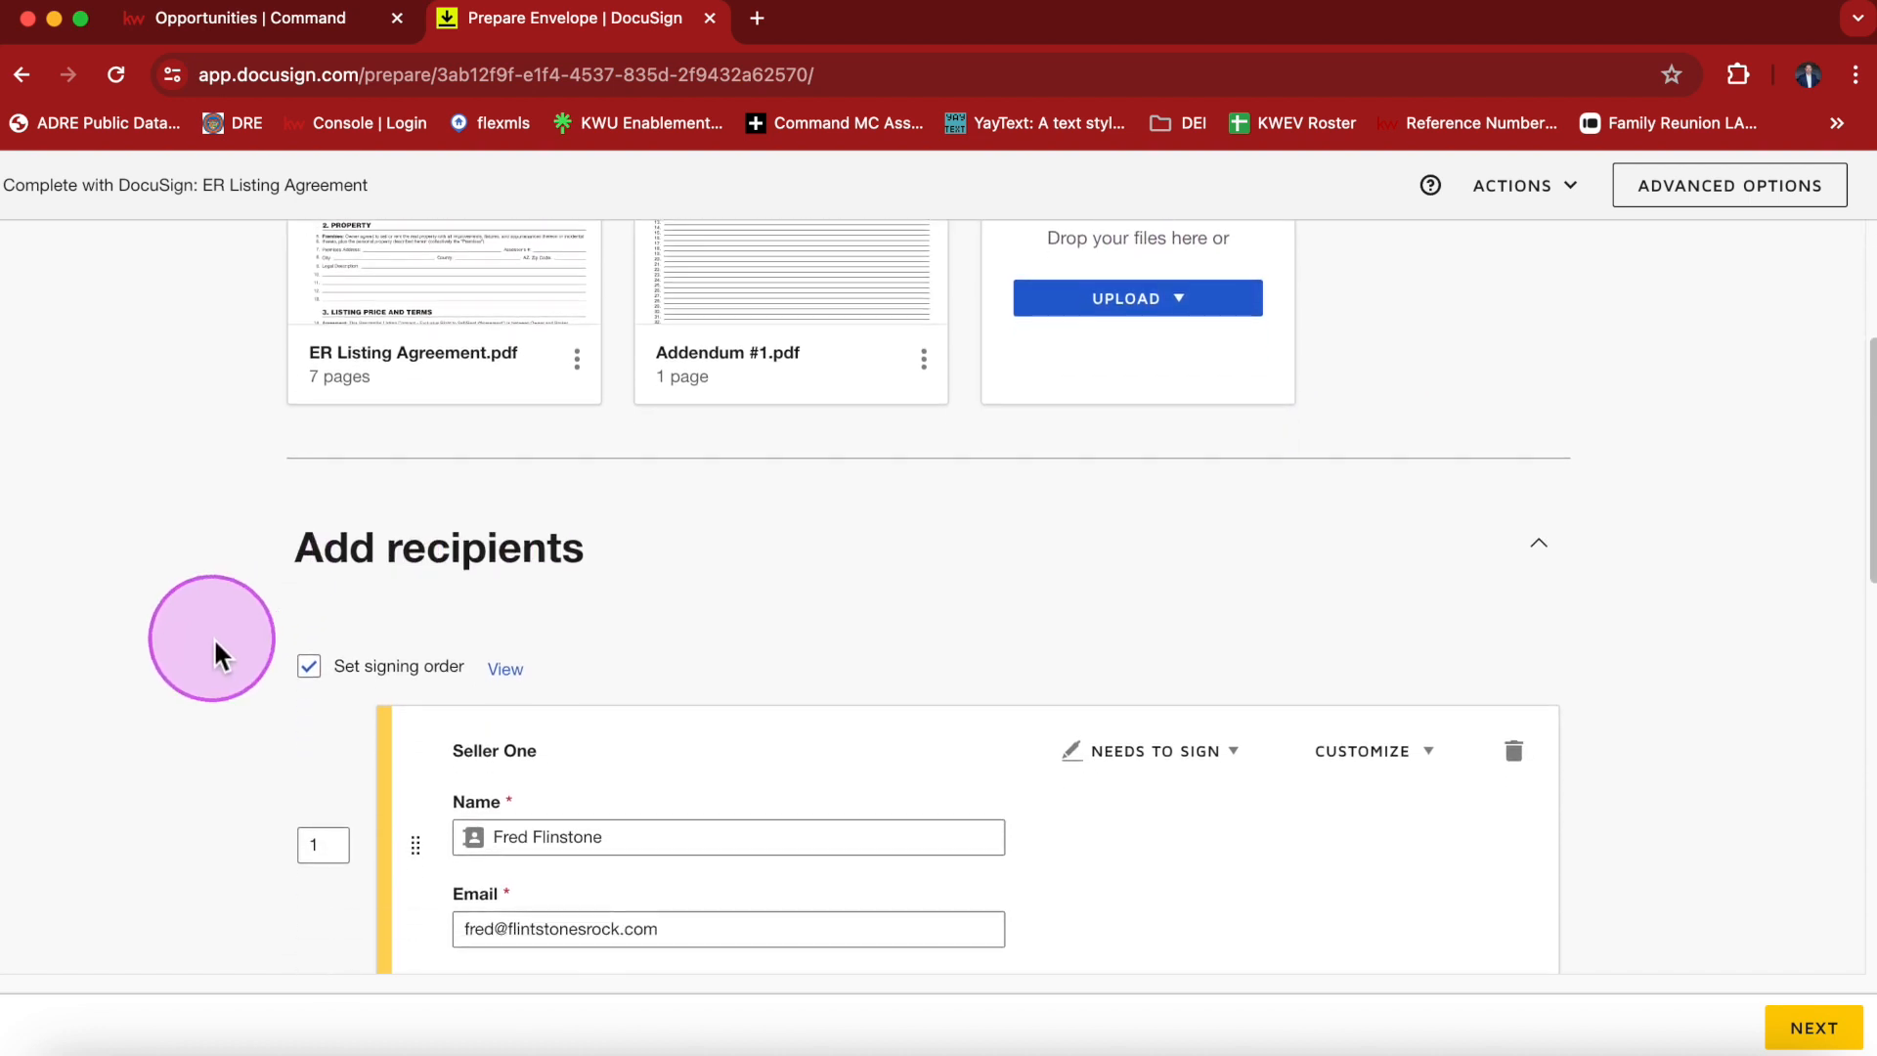
{"action": "scroll", "coordinate": [208, 652], "scroll_direction": "up", "scroll_amount": 1}
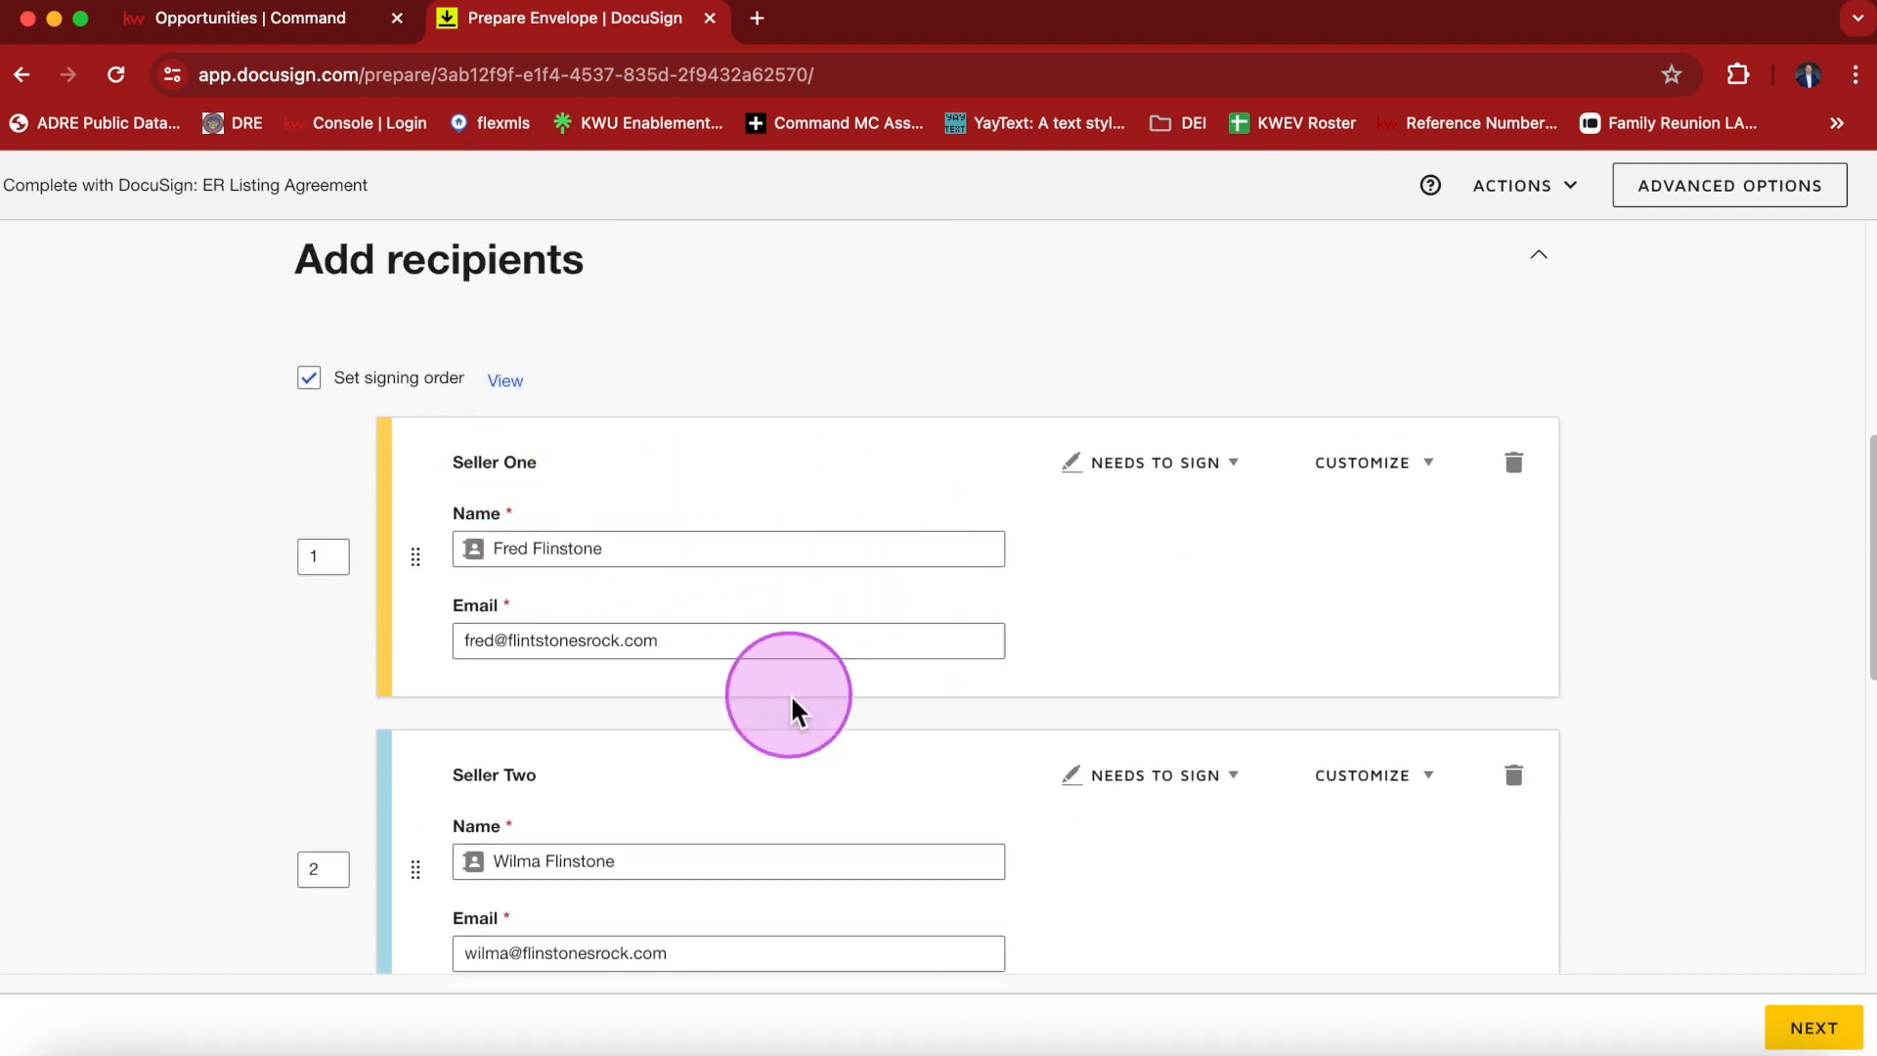
{"action": "scroll", "coordinate": [285, 713], "scroll_direction": "down", "scroll_amount": 1}
{"action": "scroll", "coordinate": [284, 713], "scroll_direction": "down", "scroll_amount": 1}
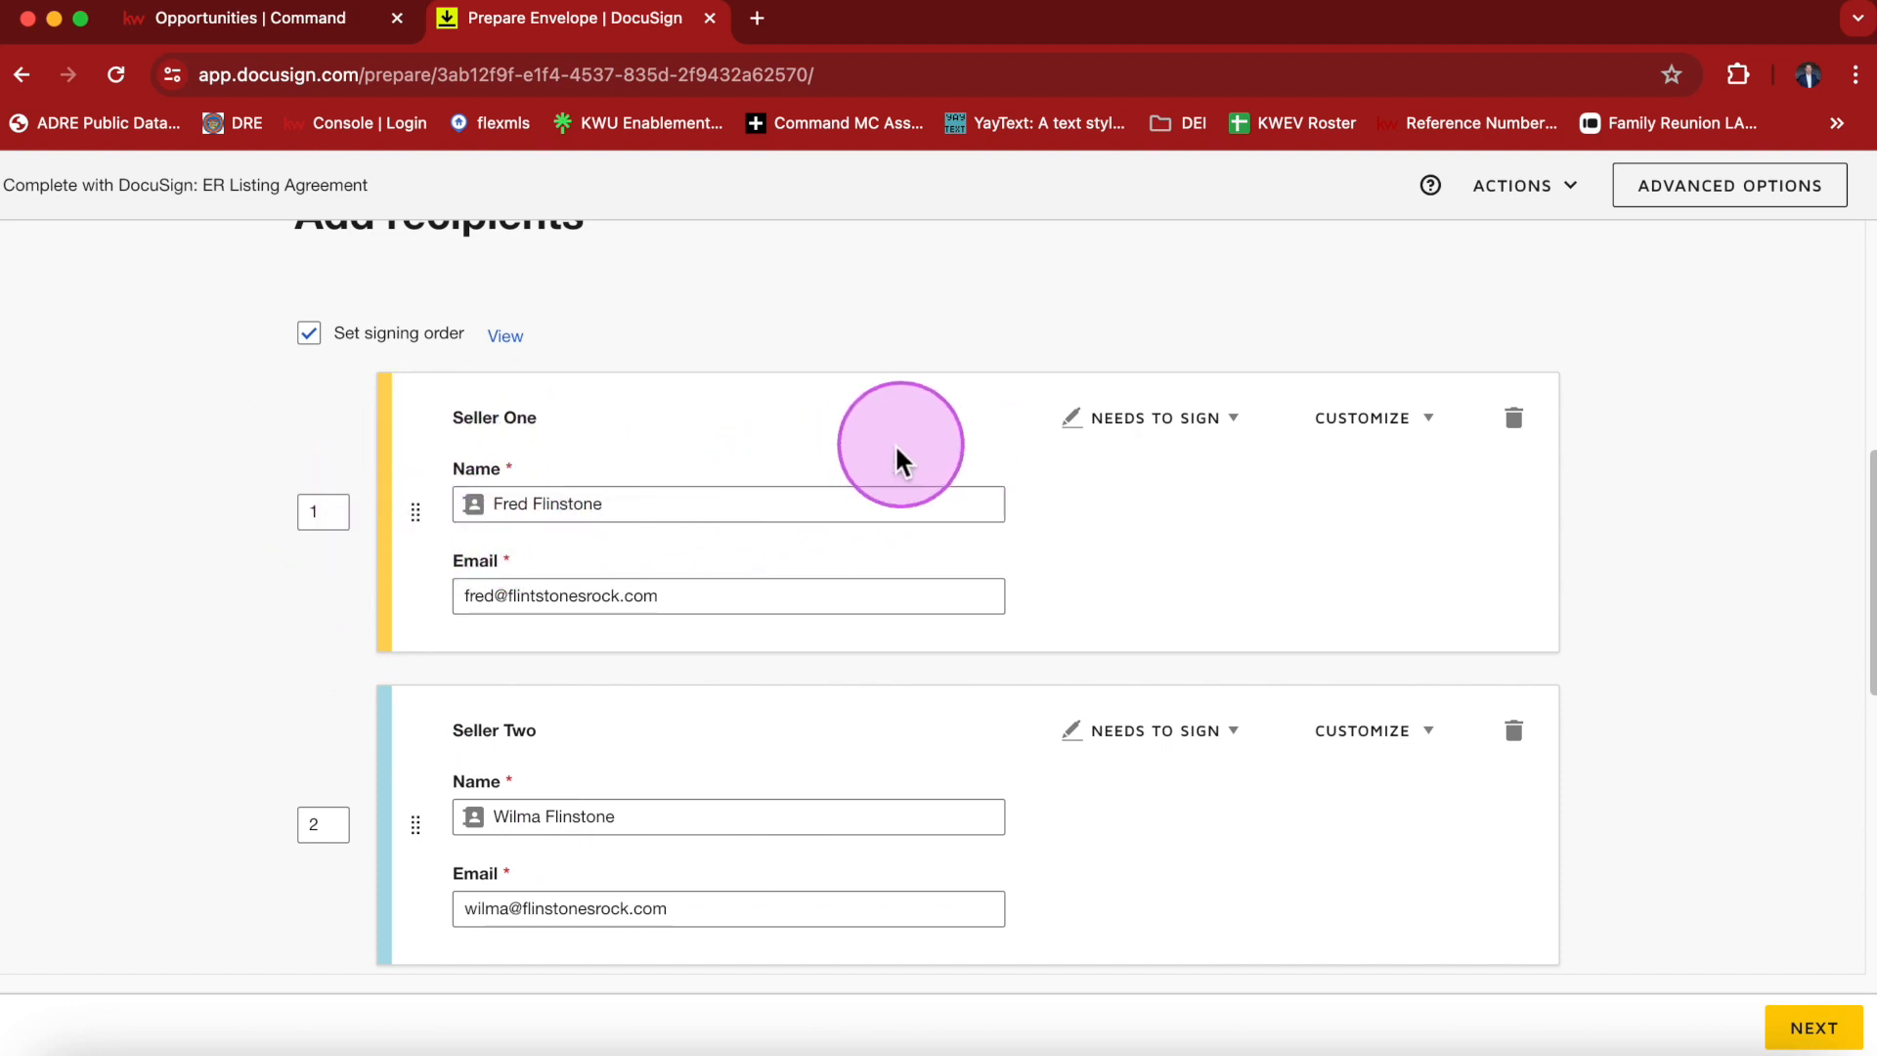
{"action": "scroll", "coordinate": [891, 465], "scroll_direction": "down", "scroll_amount": 5}
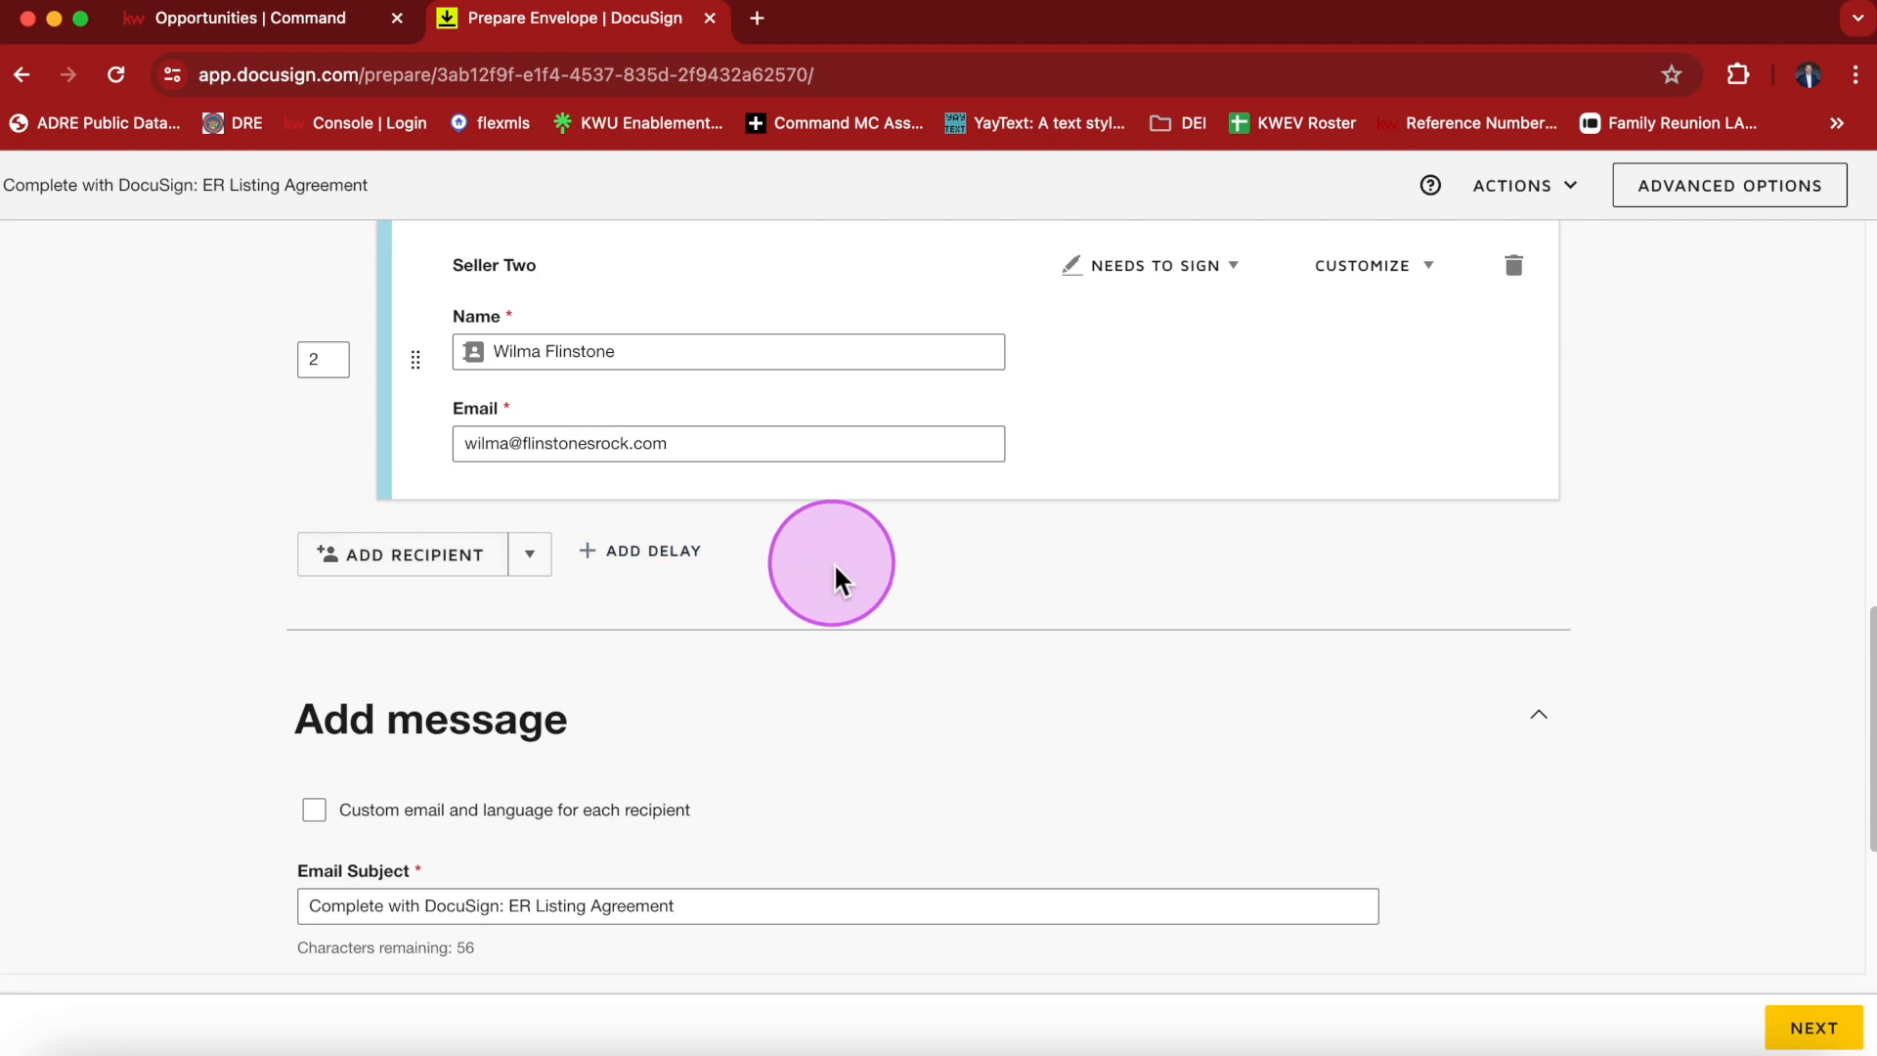
{"action": "scroll", "coordinate": [838, 578], "scroll_direction": "up", "scroll_amount": 2}
{"action": "scroll", "coordinate": [1173, 550], "scroll_direction": "up", "scroll_amount": 4}
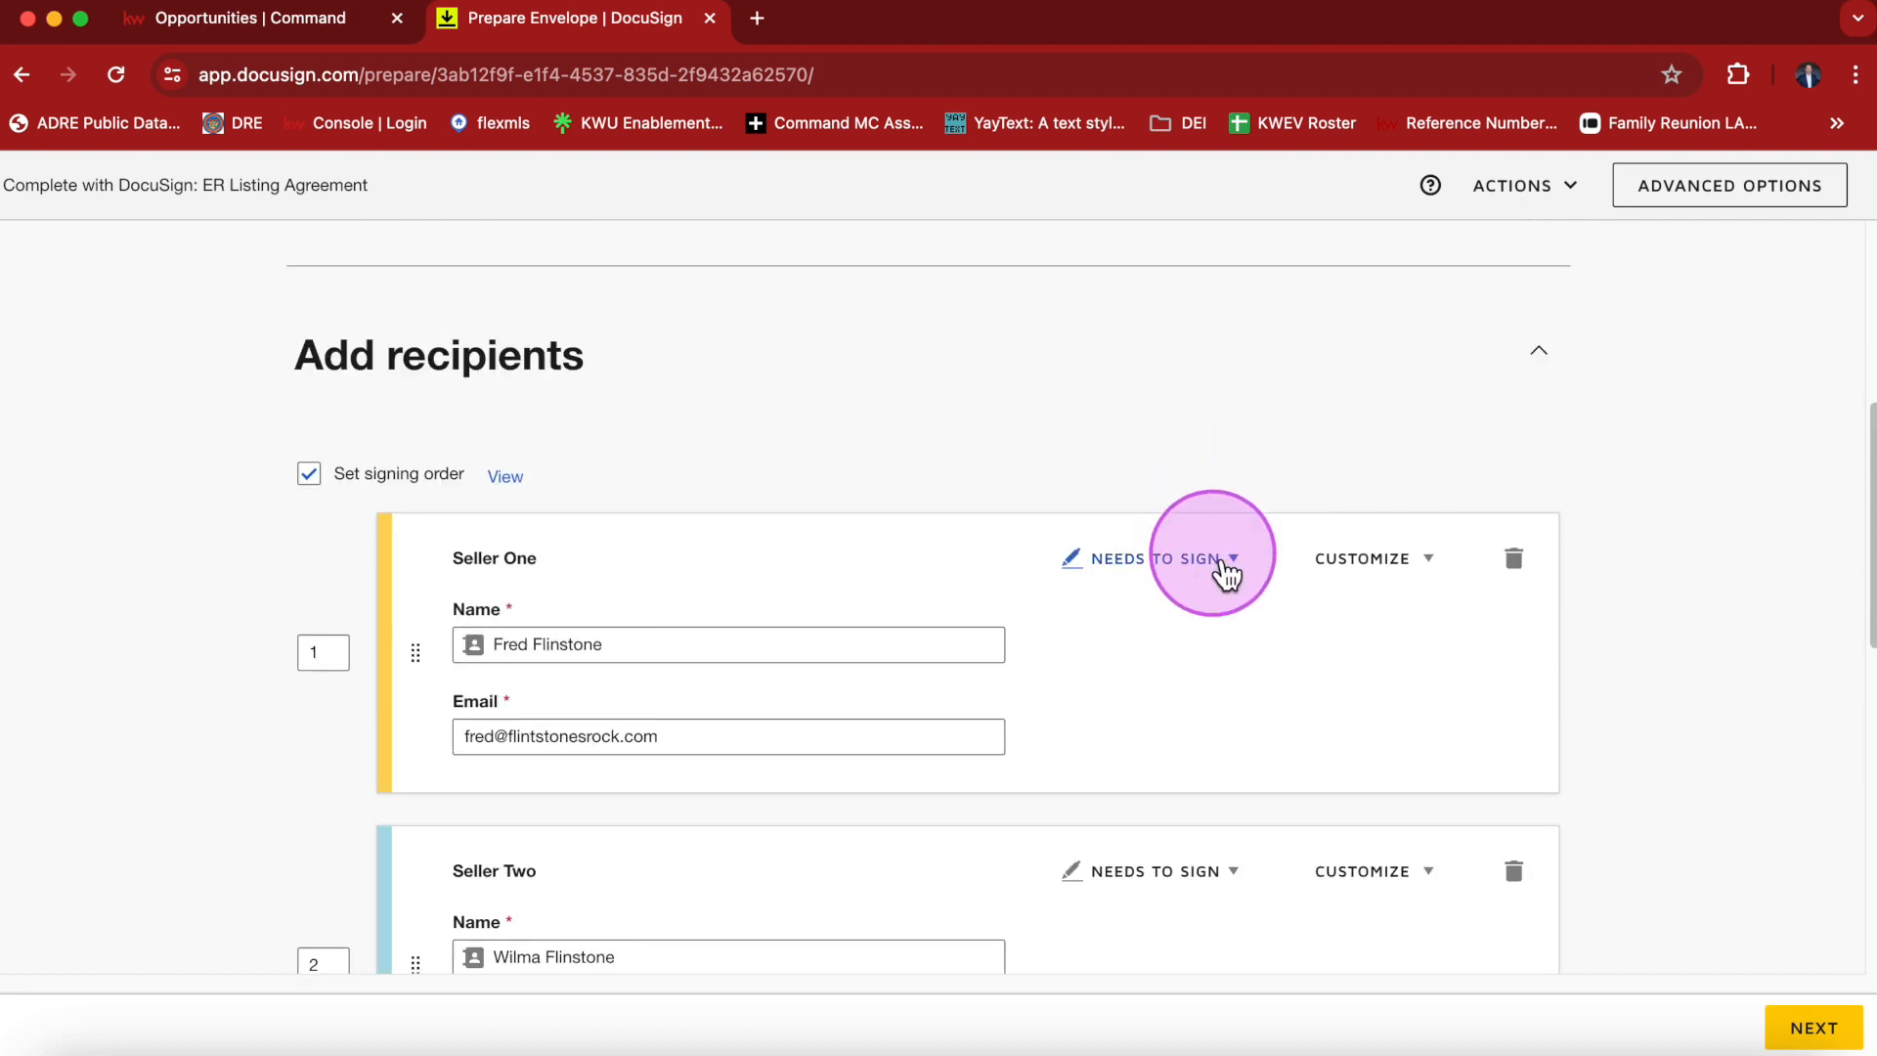
Try changing Seller Two's role to Receives a Copy, then revert it to Needs to Sign.
{"action": "left_click", "coordinate": [1235, 875]}
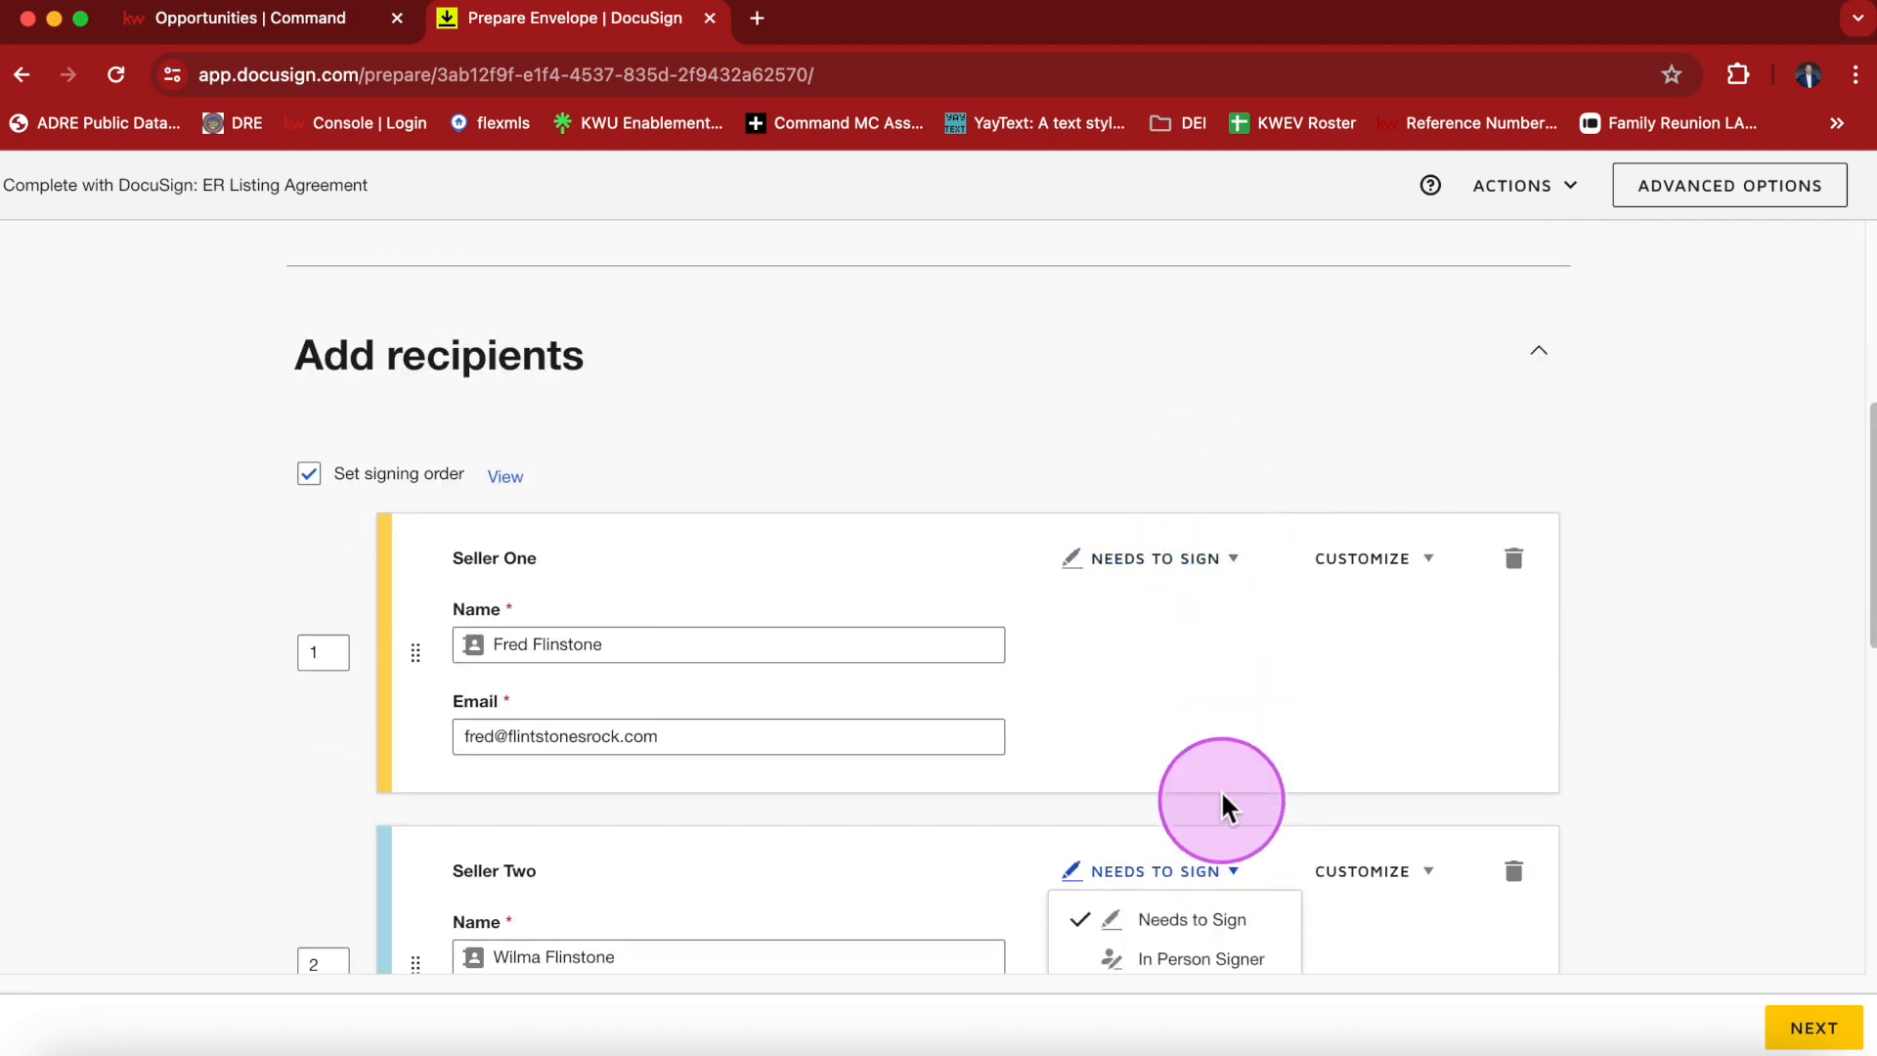
{"action": "scroll", "coordinate": [1212, 782], "scroll_direction": "down", "scroll_amount": 5}
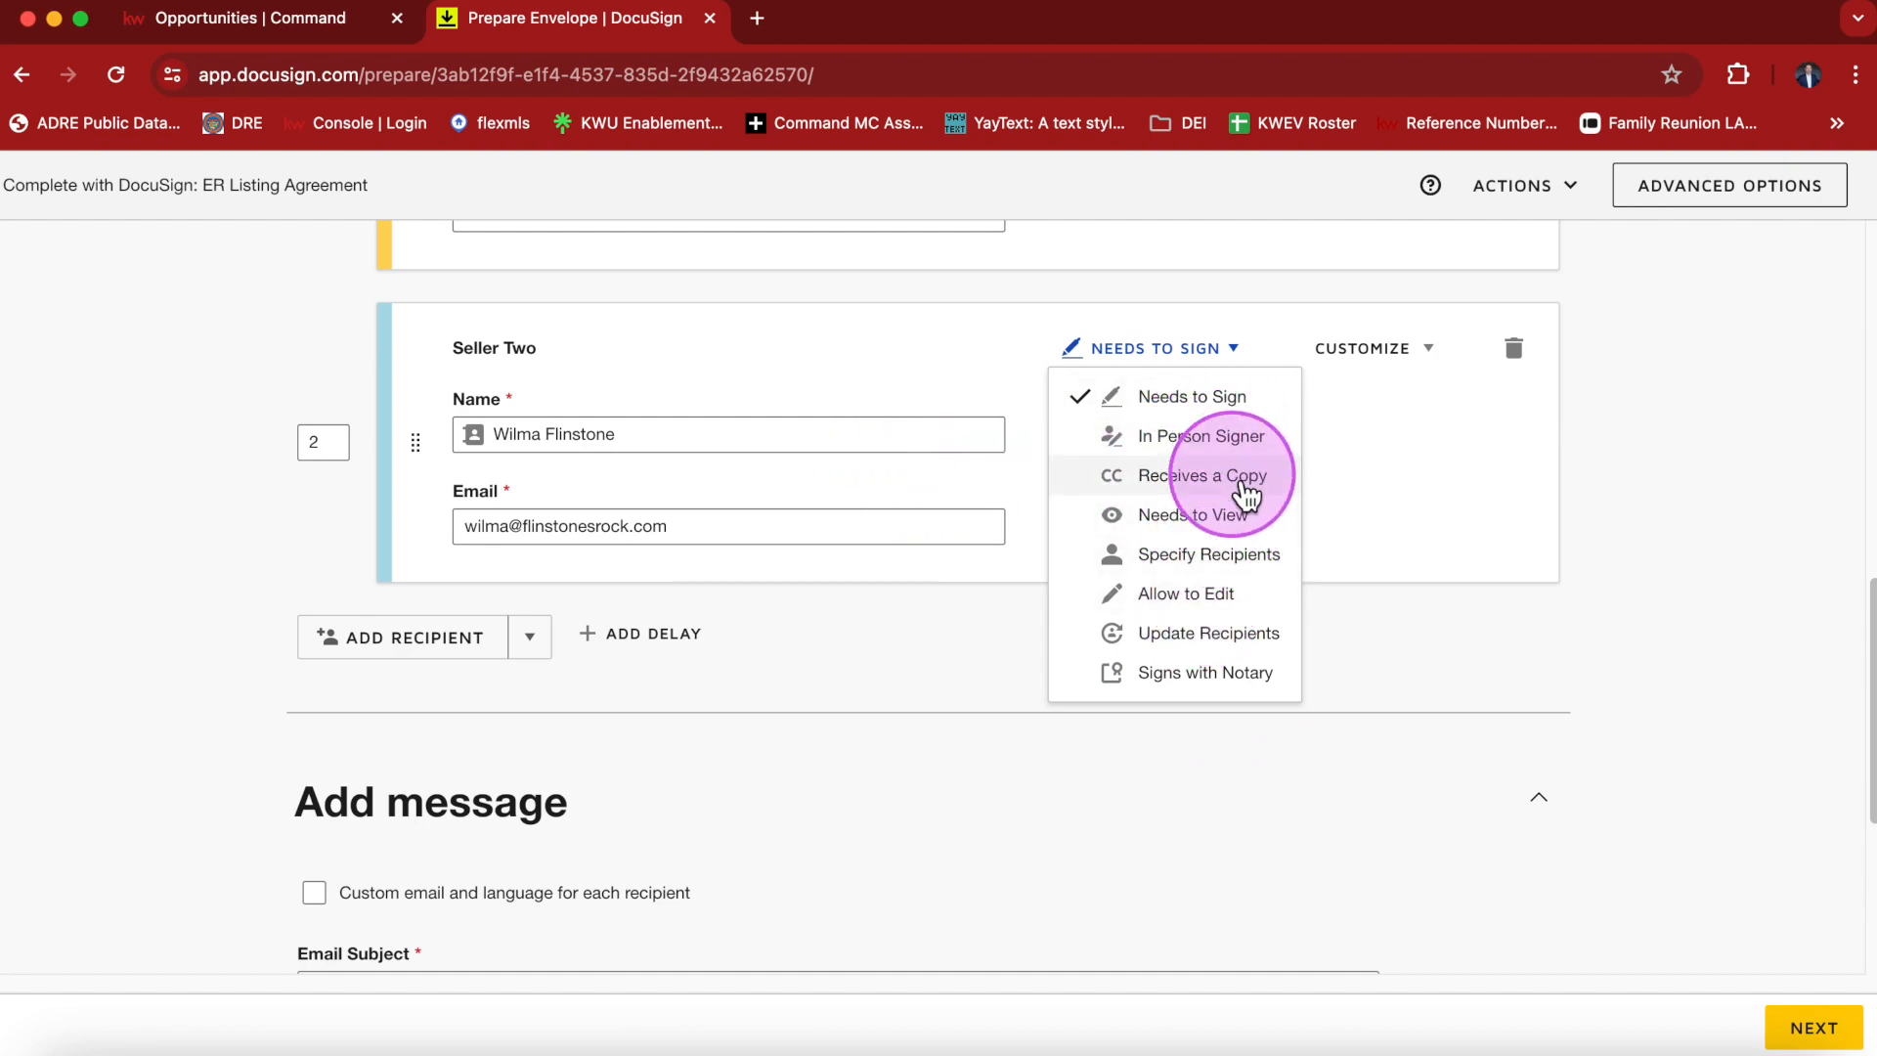
{"action": "left_click", "coordinate": [1246, 494]}
{"action": "left_click", "coordinate": [859, 363]}
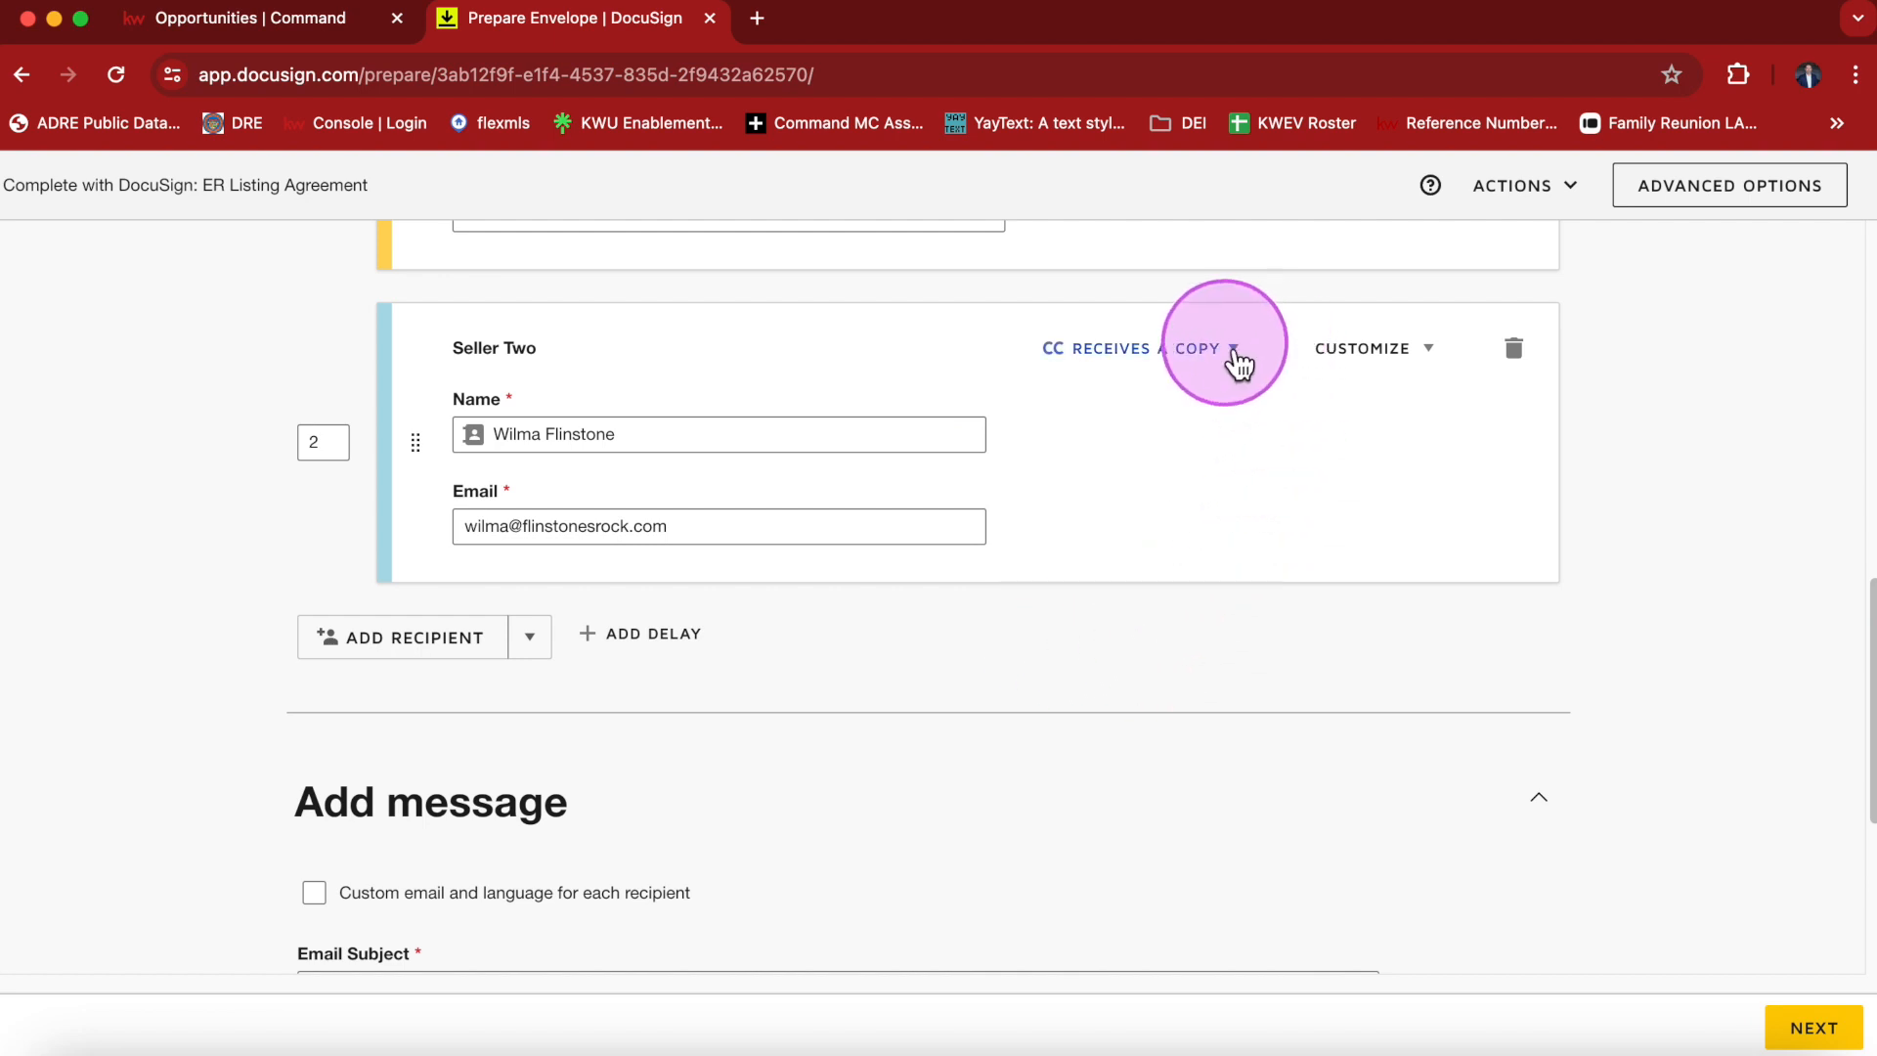
{"action": "left_click", "coordinate": [1233, 354]}
{"action": "left_click", "coordinate": [1169, 396]}
Write an email message greeting both sellers, saying here is the listing agreement we discussed, and inviting questions.
{"action": "scroll", "coordinate": [1252, 563], "scroll_direction": "down", "scroll_amount": 4}
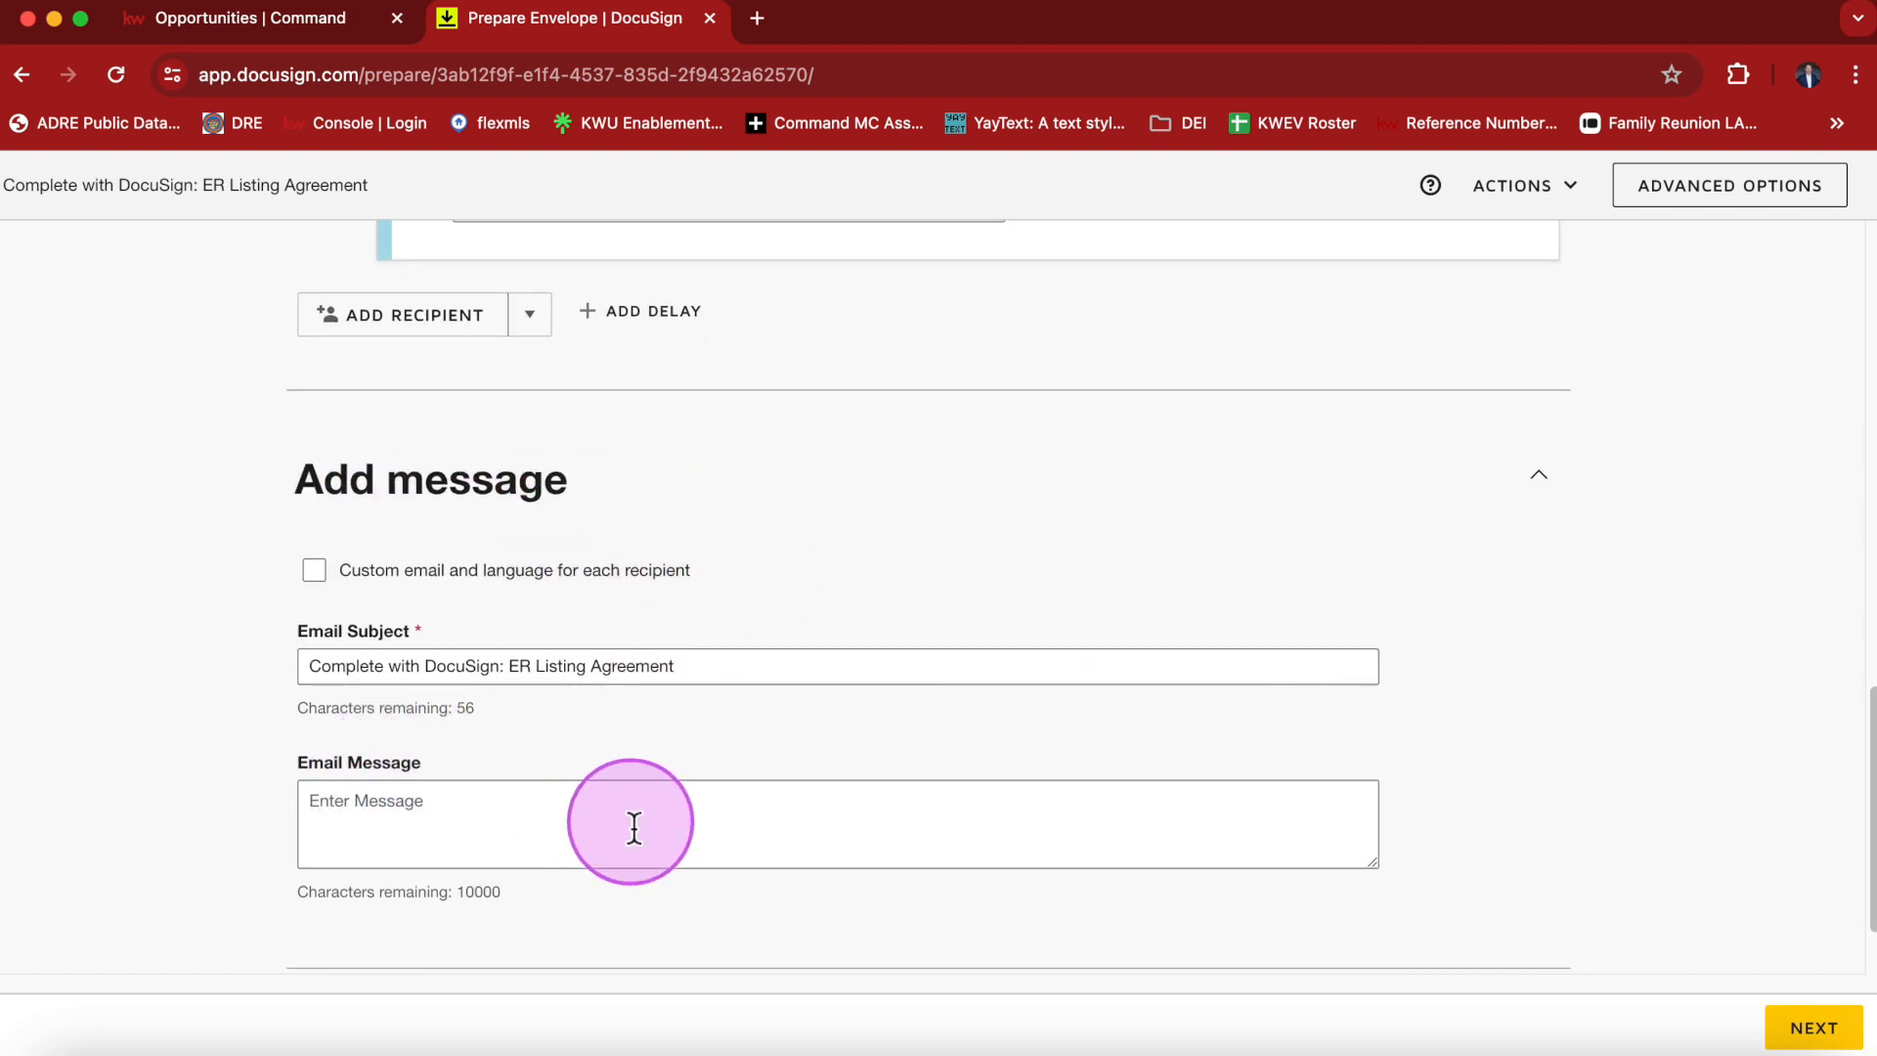
{"action": "left_click", "coordinate": [572, 816]}
{"action": "type", "text": "He"}
{"action": "key", "text": "BackSpace"}
{"action": "type", "text": "yy Fred and Wilma, here is the listing agreement we discussed.  Please let me know"}
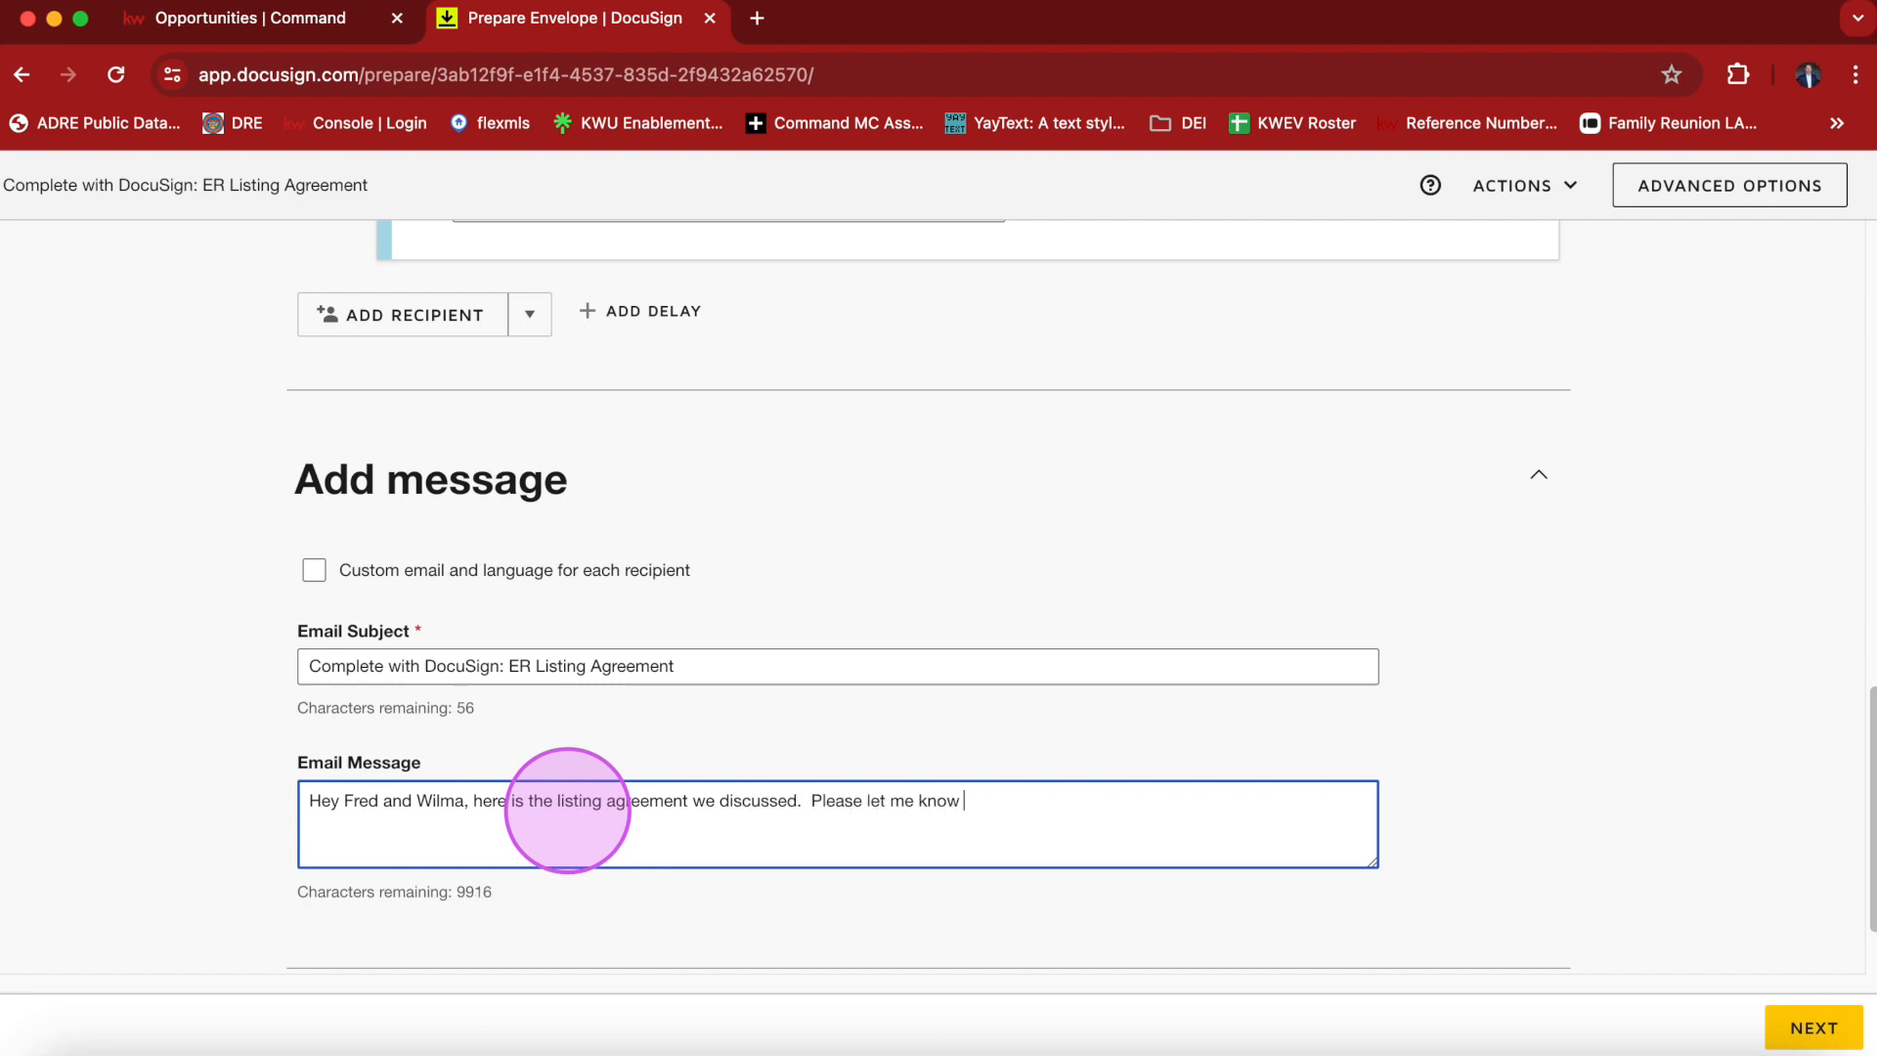
{"action": "type", "text": "you have any q"}
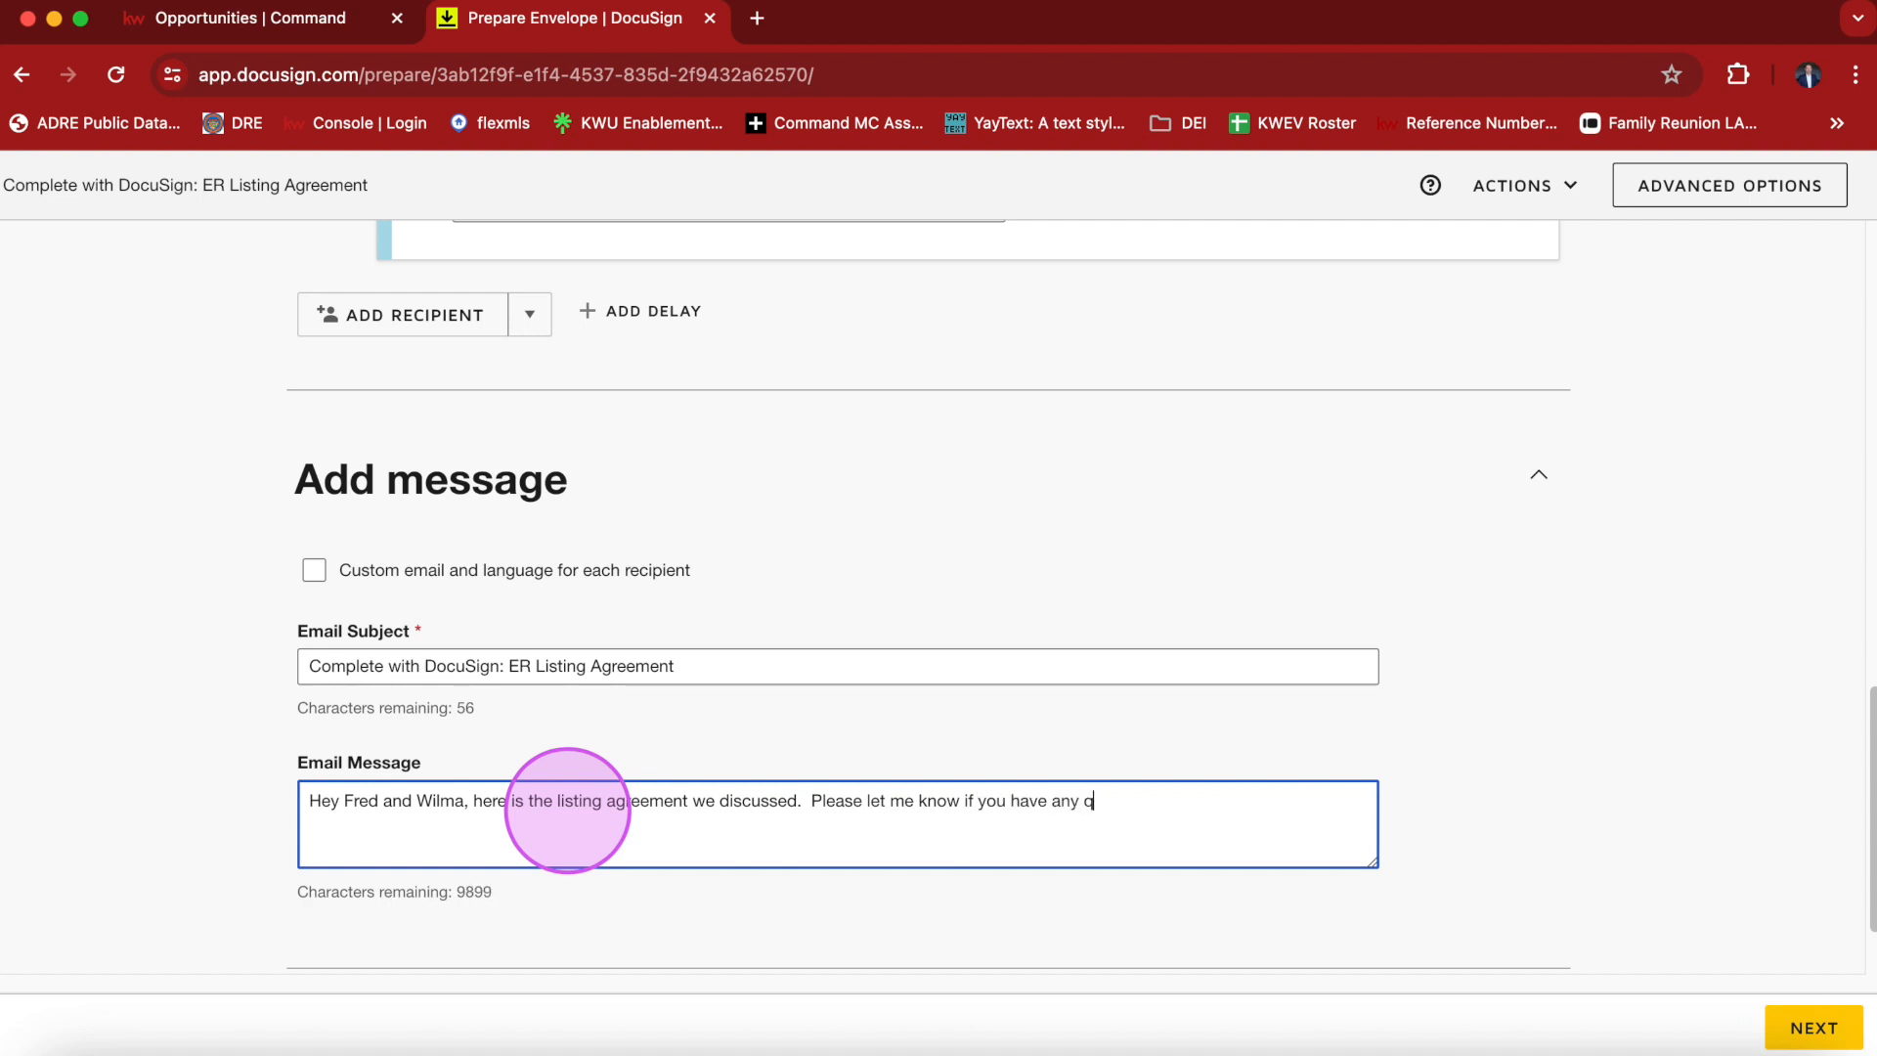